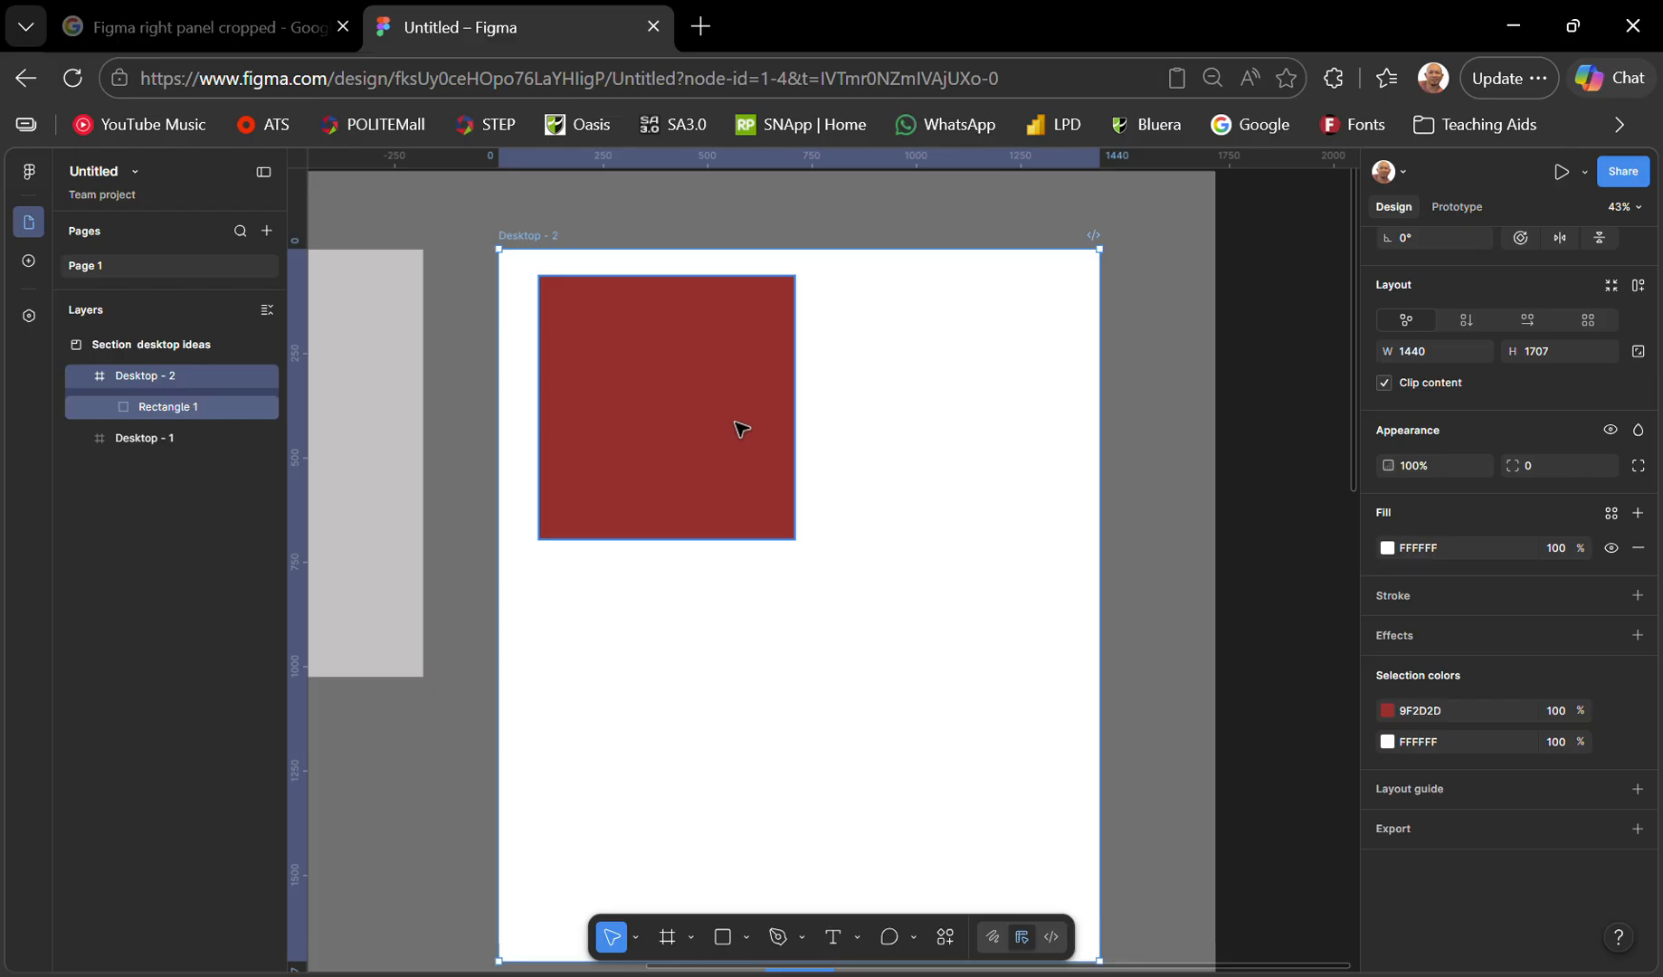
# - Examine the design properties offered for the Desktop - 2 frame and for the red rectangle inside it
pyautogui.moveTo(734, 422)
pyautogui.mouseDown()
pyautogui.moveTo(735, 463)
pyautogui.moveTo(734, 425)
pyautogui.mouseUp()
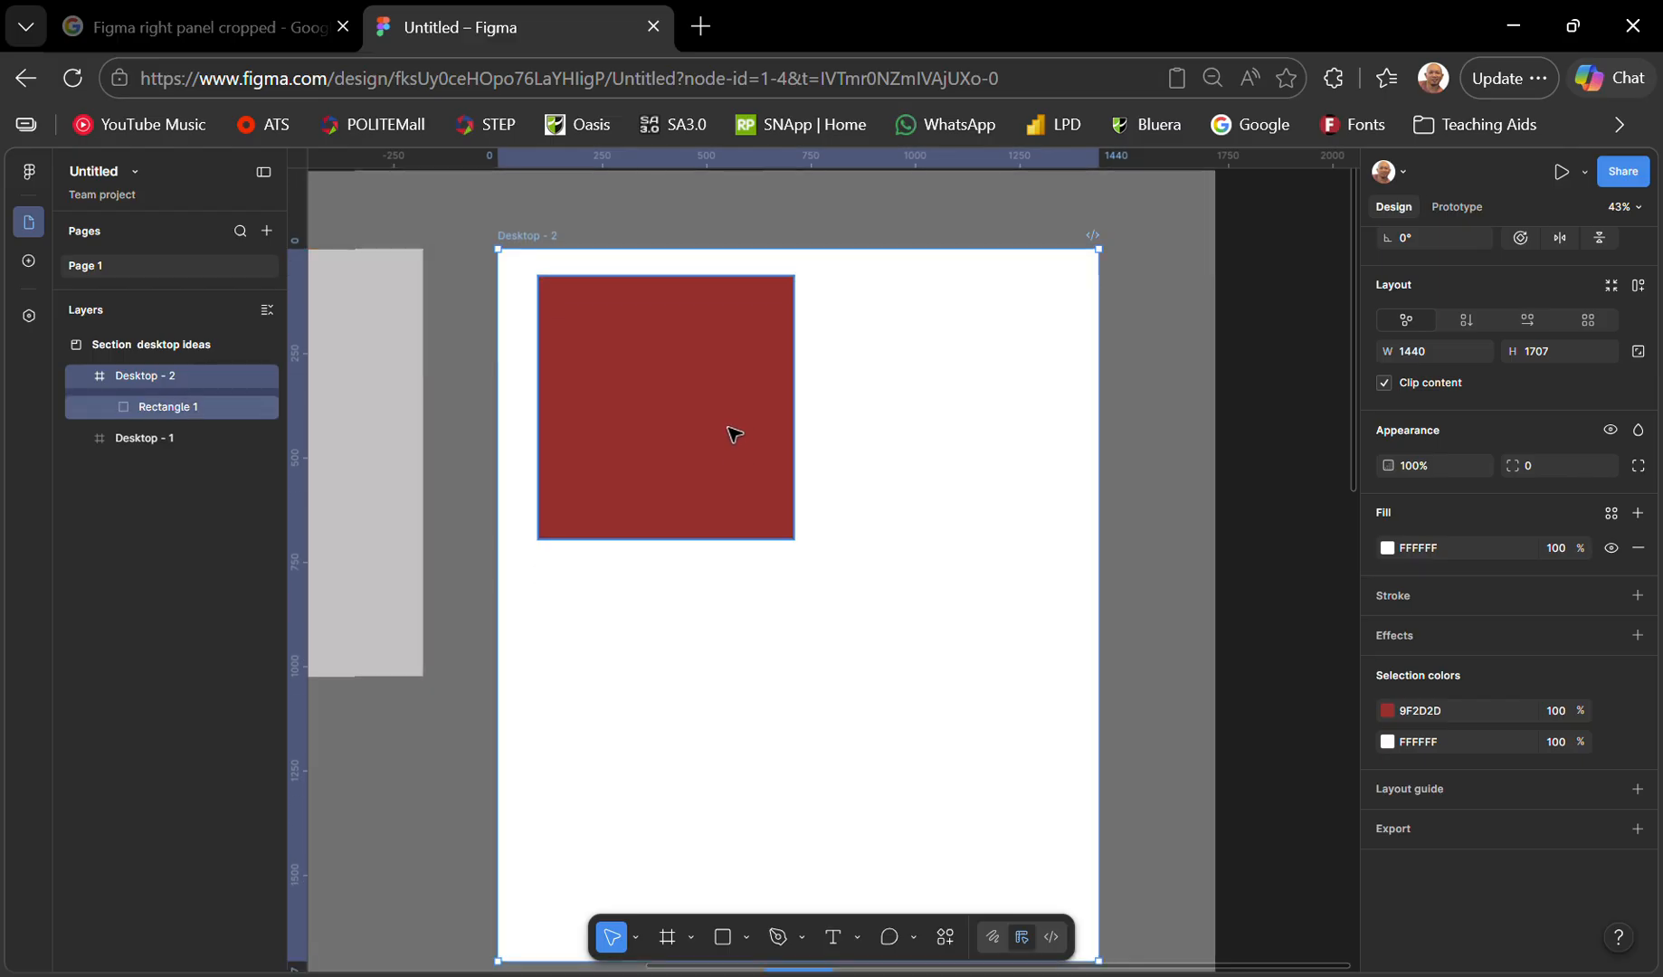
pyautogui.click(462, 524)
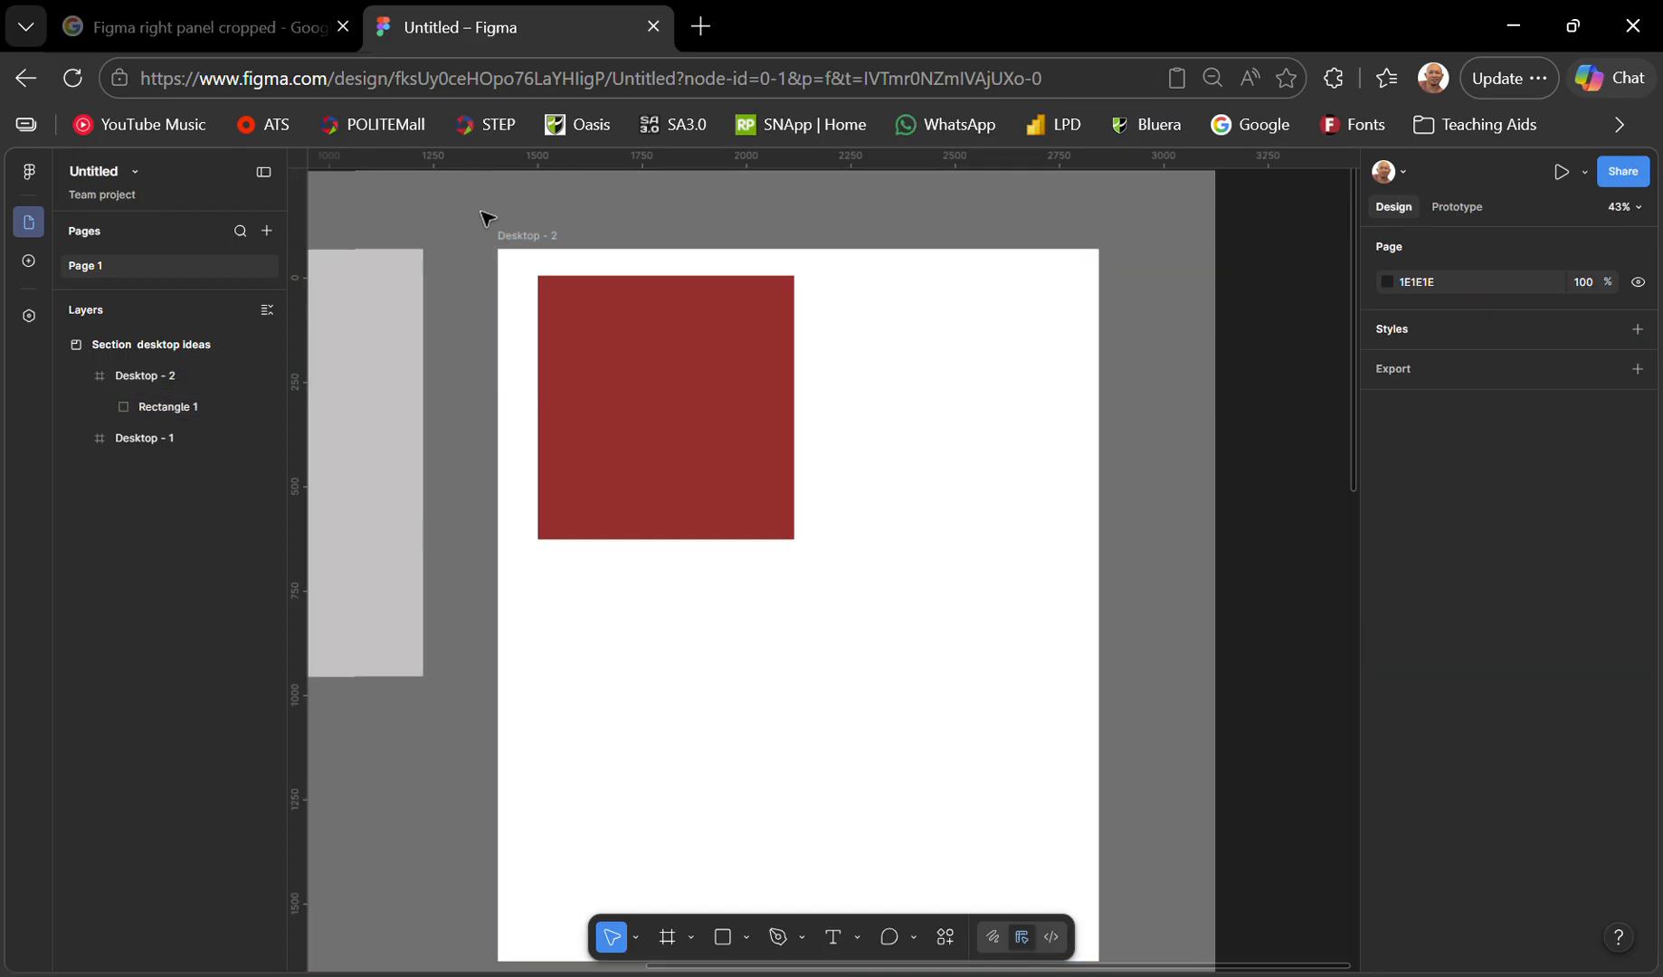
pyautogui.click(528, 239)
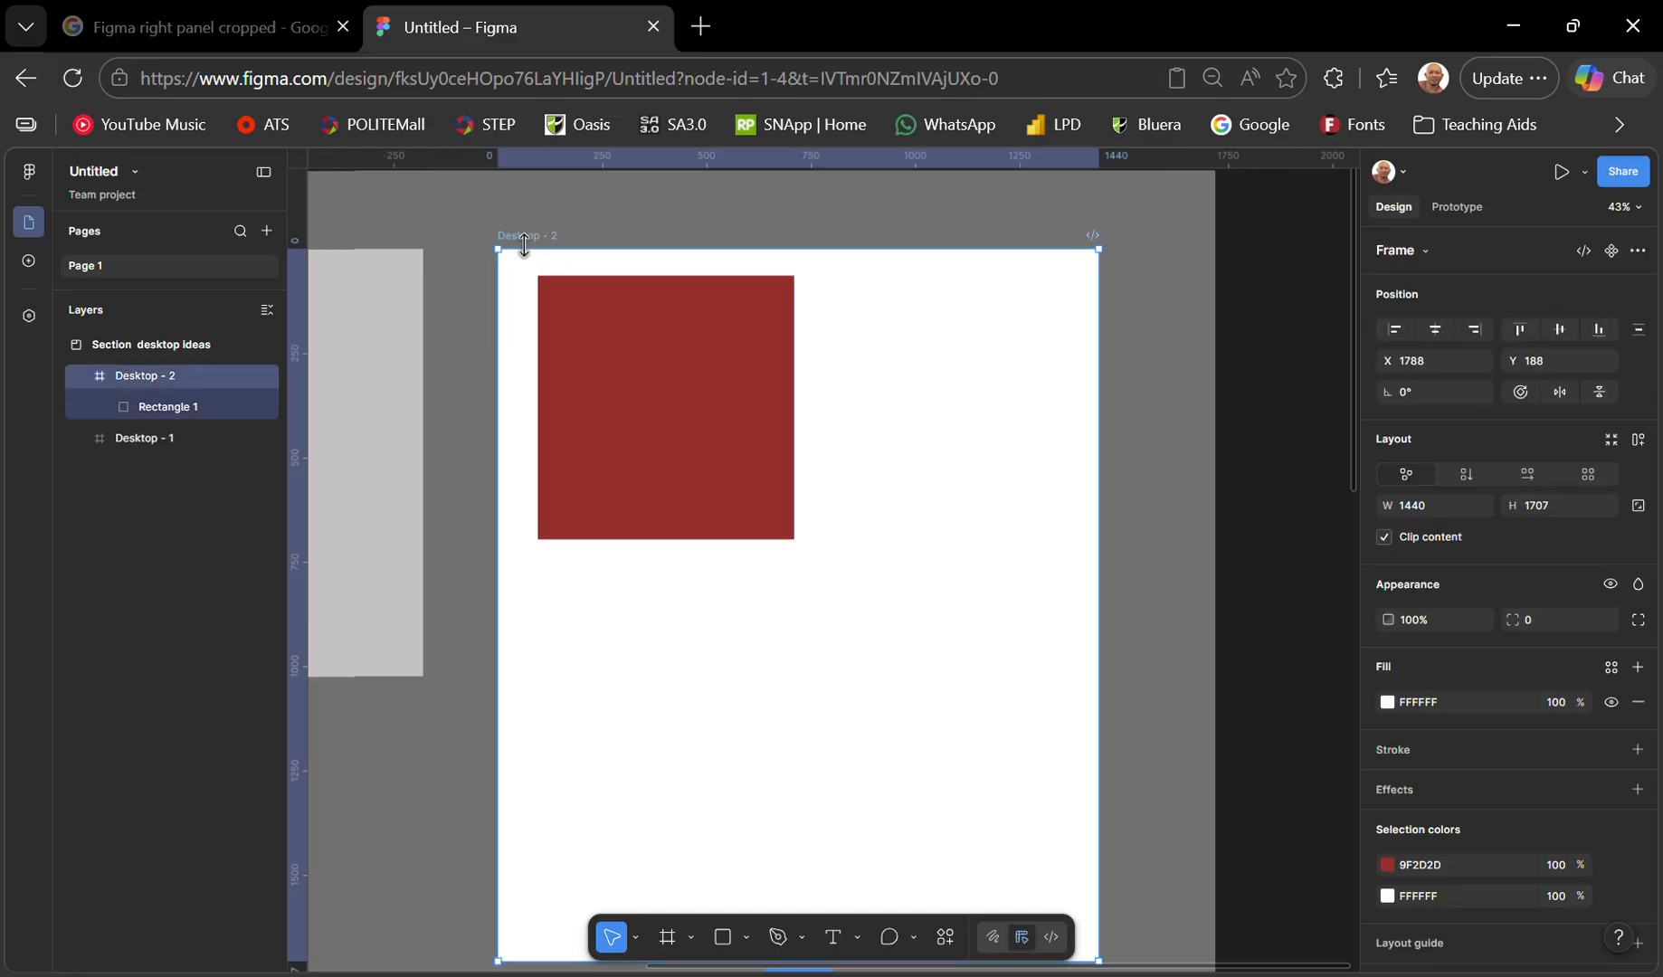
pyautogui.click(523, 245)
pyautogui.click(526, 243)
pyautogui.click(155, 376)
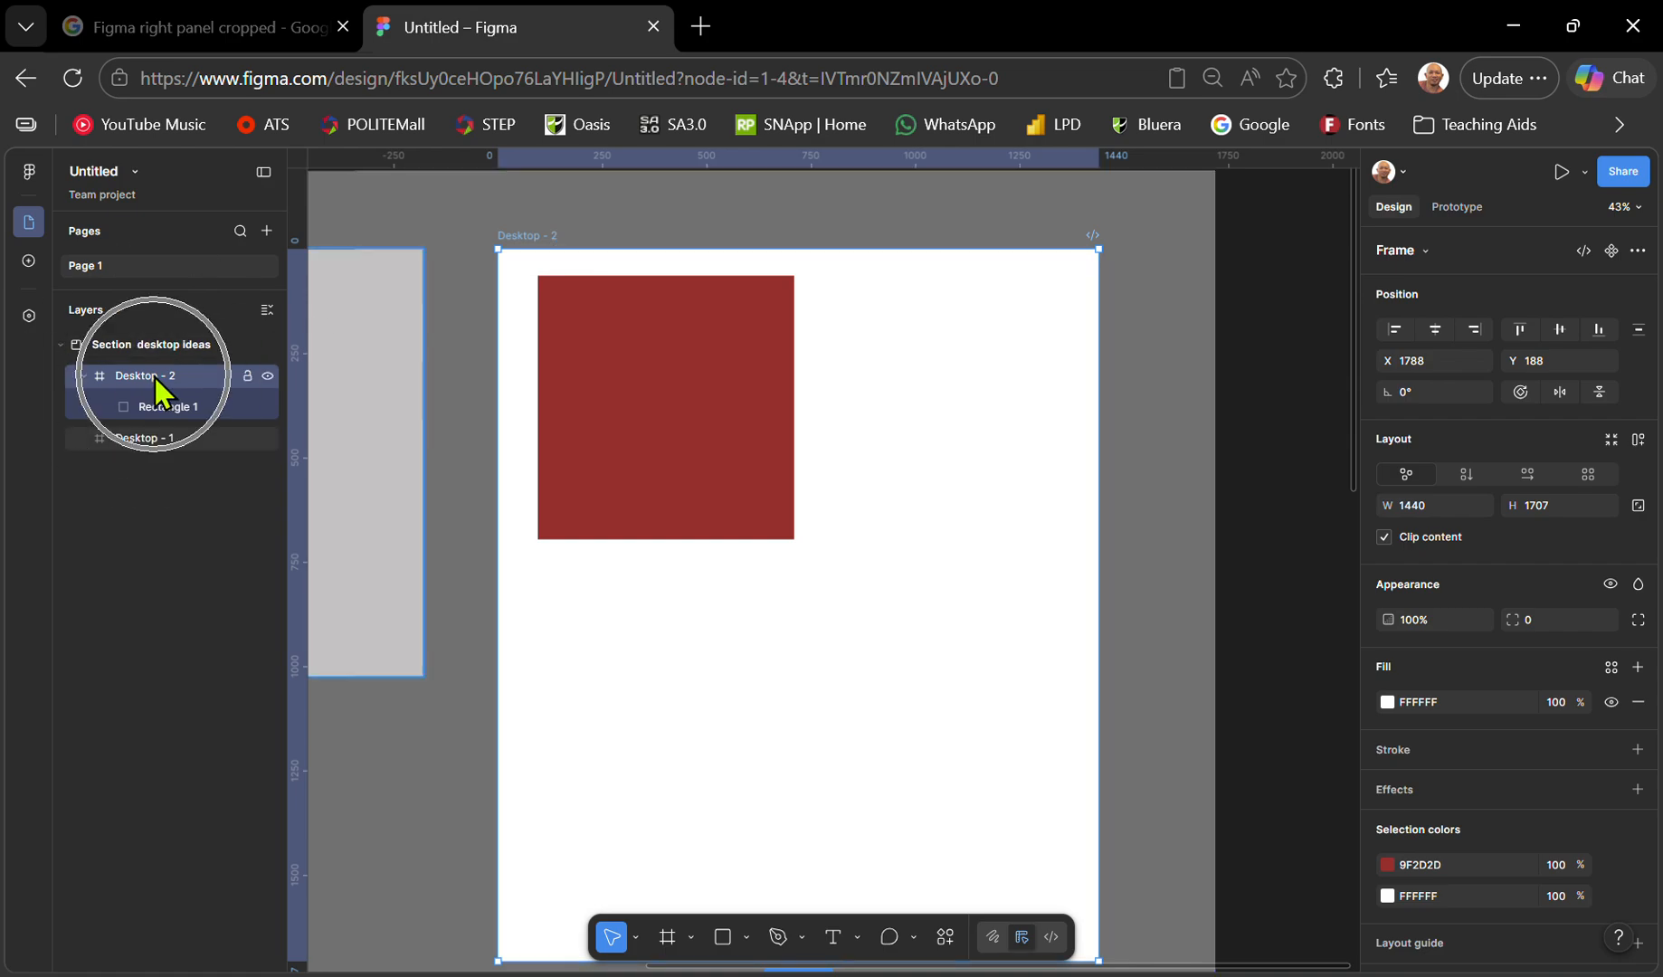
pyautogui.click(155, 376)
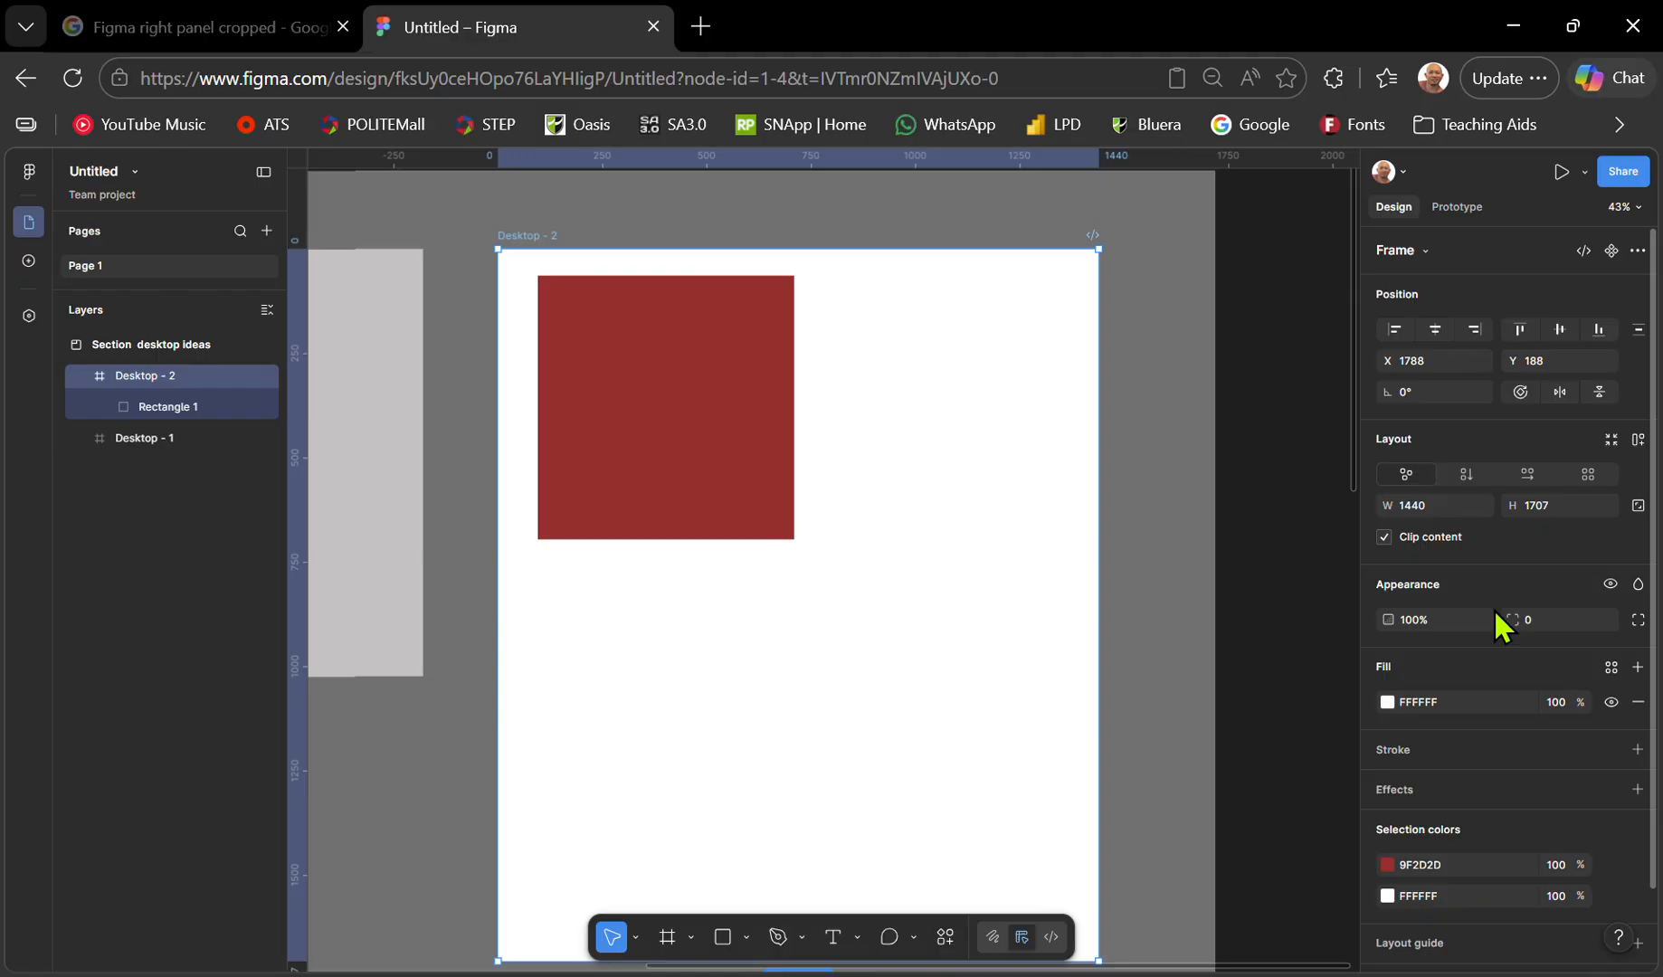
pyautogui.scroll(-2, 1497, 626)
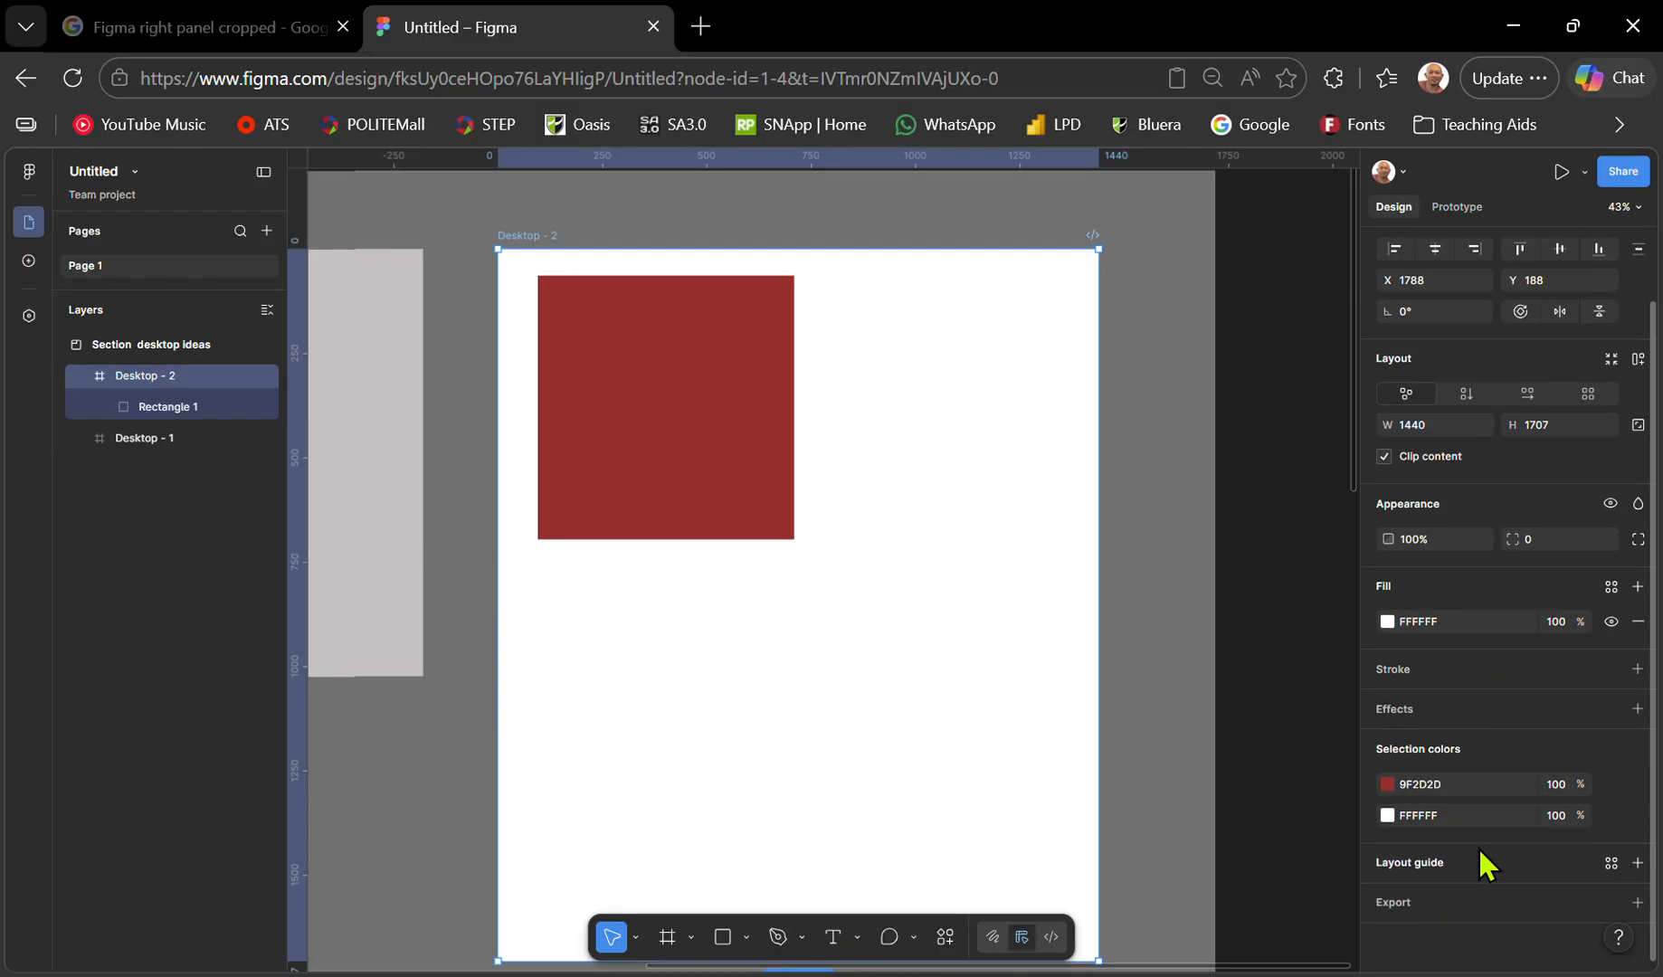
pyautogui.click(718, 490)
pyautogui.click(718, 490)
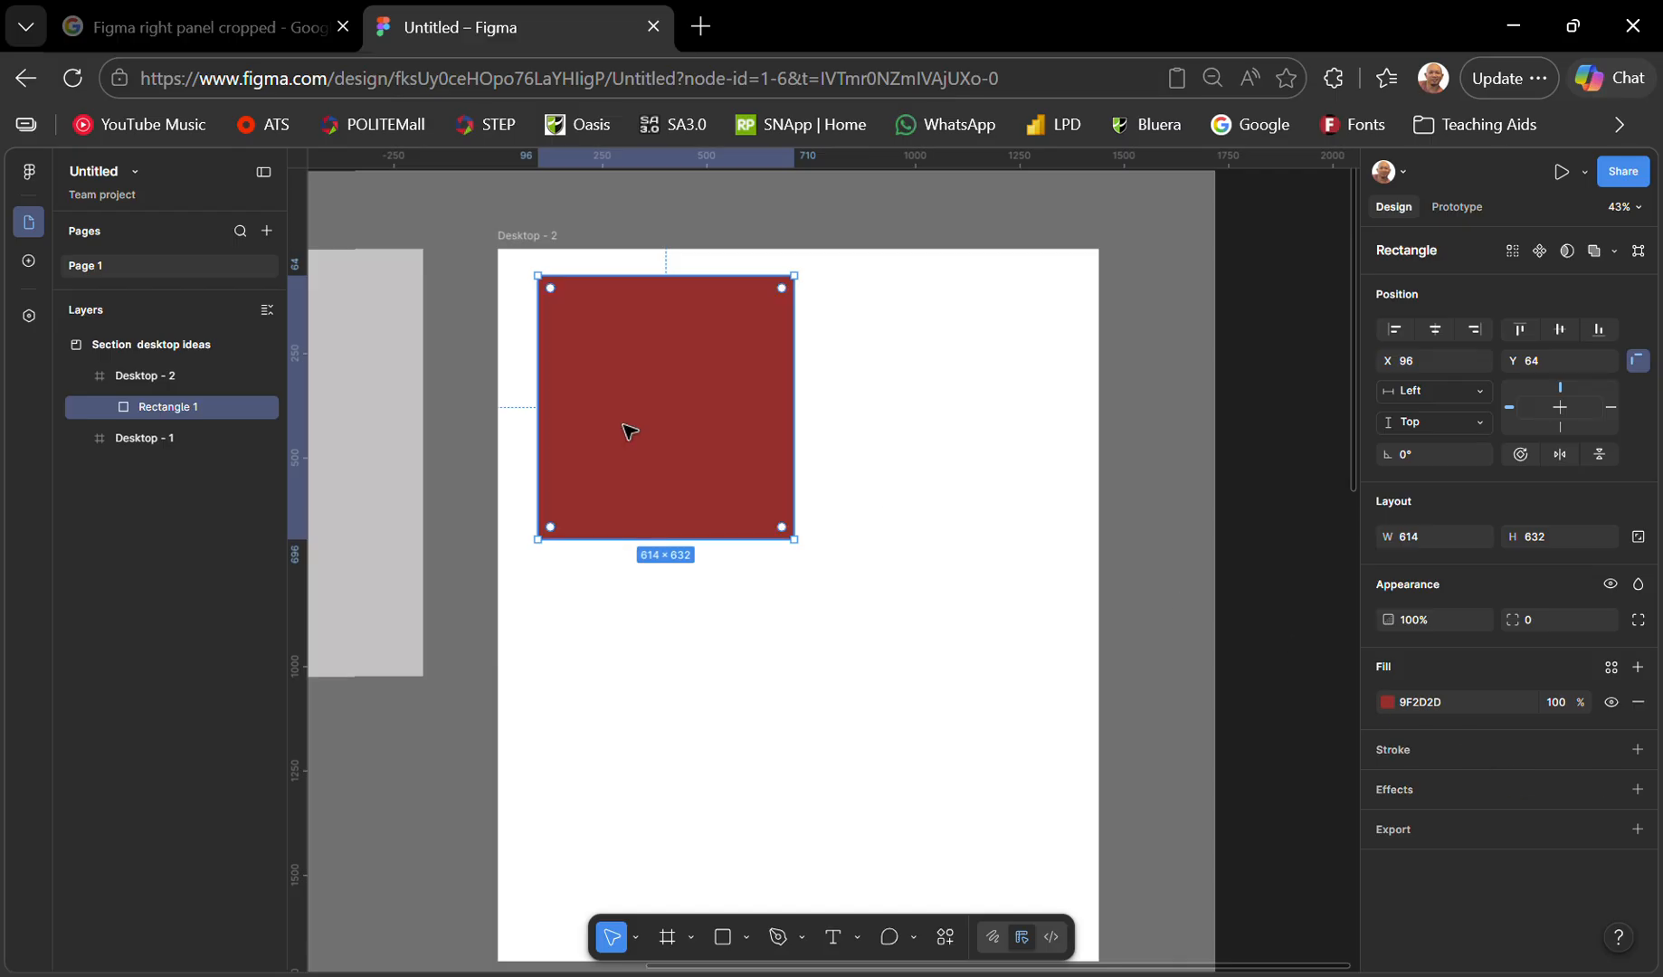
# - Add a columns layout guide to the Desktop - 2 frame with a count of 12 and a margin of 96
pyautogui.click(531, 237)
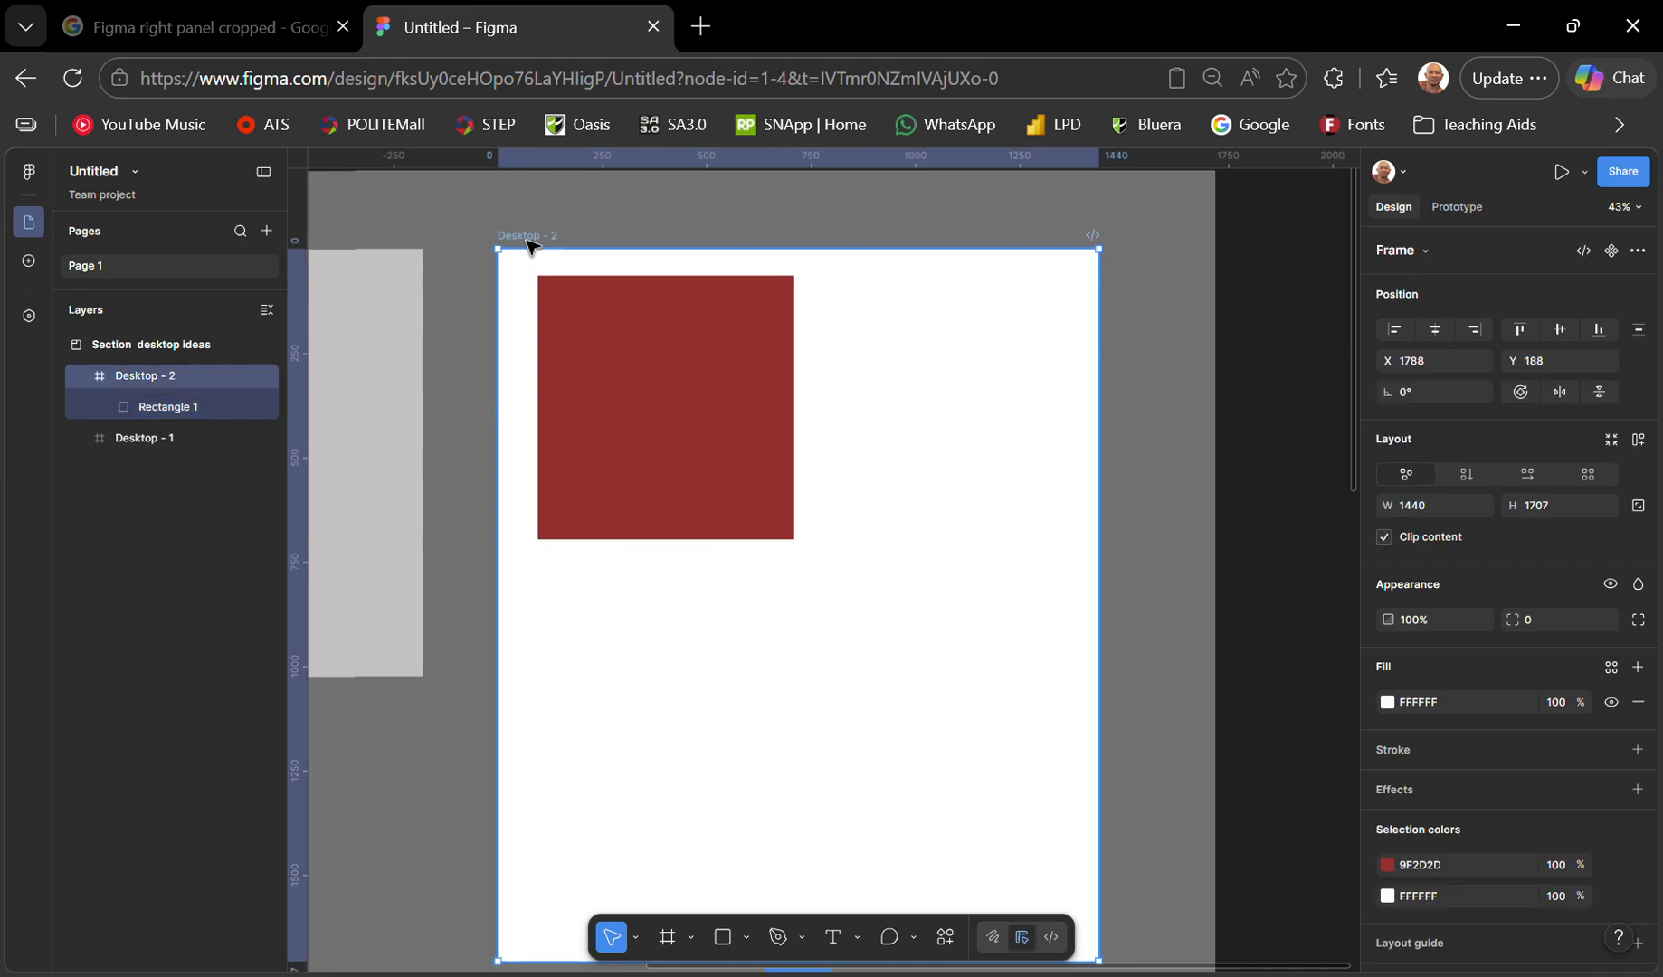
pyautogui.scroll(-1, 1529, 841)
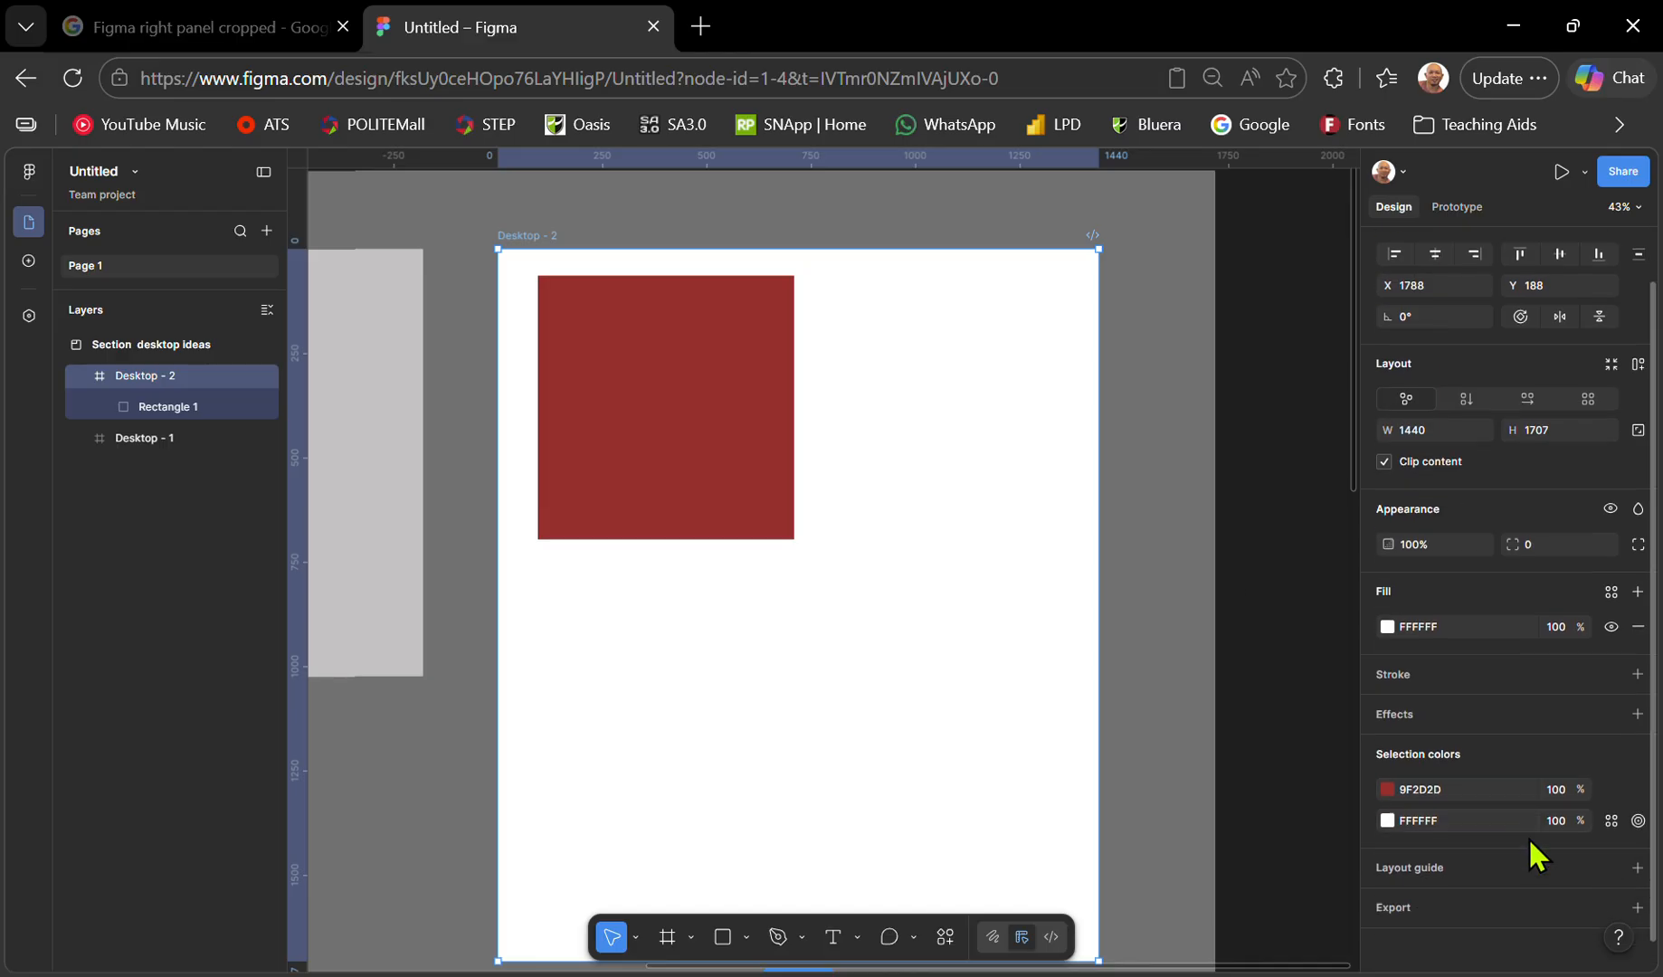
pyautogui.click(1637, 867)
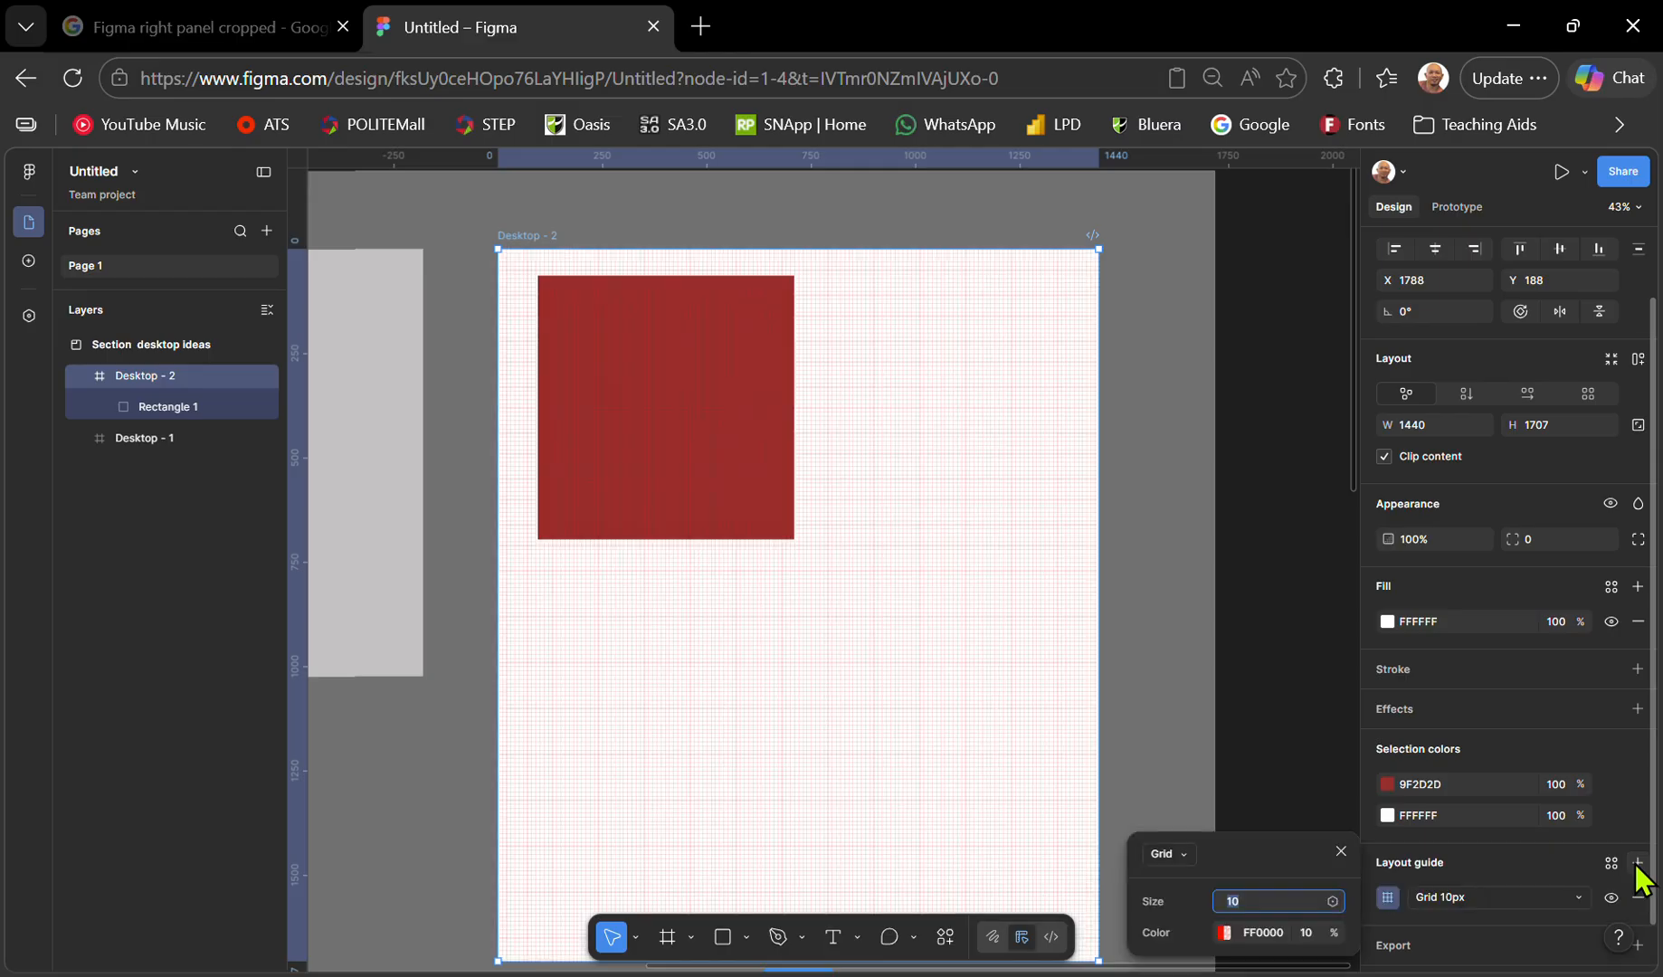
pyautogui.click(1176, 853)
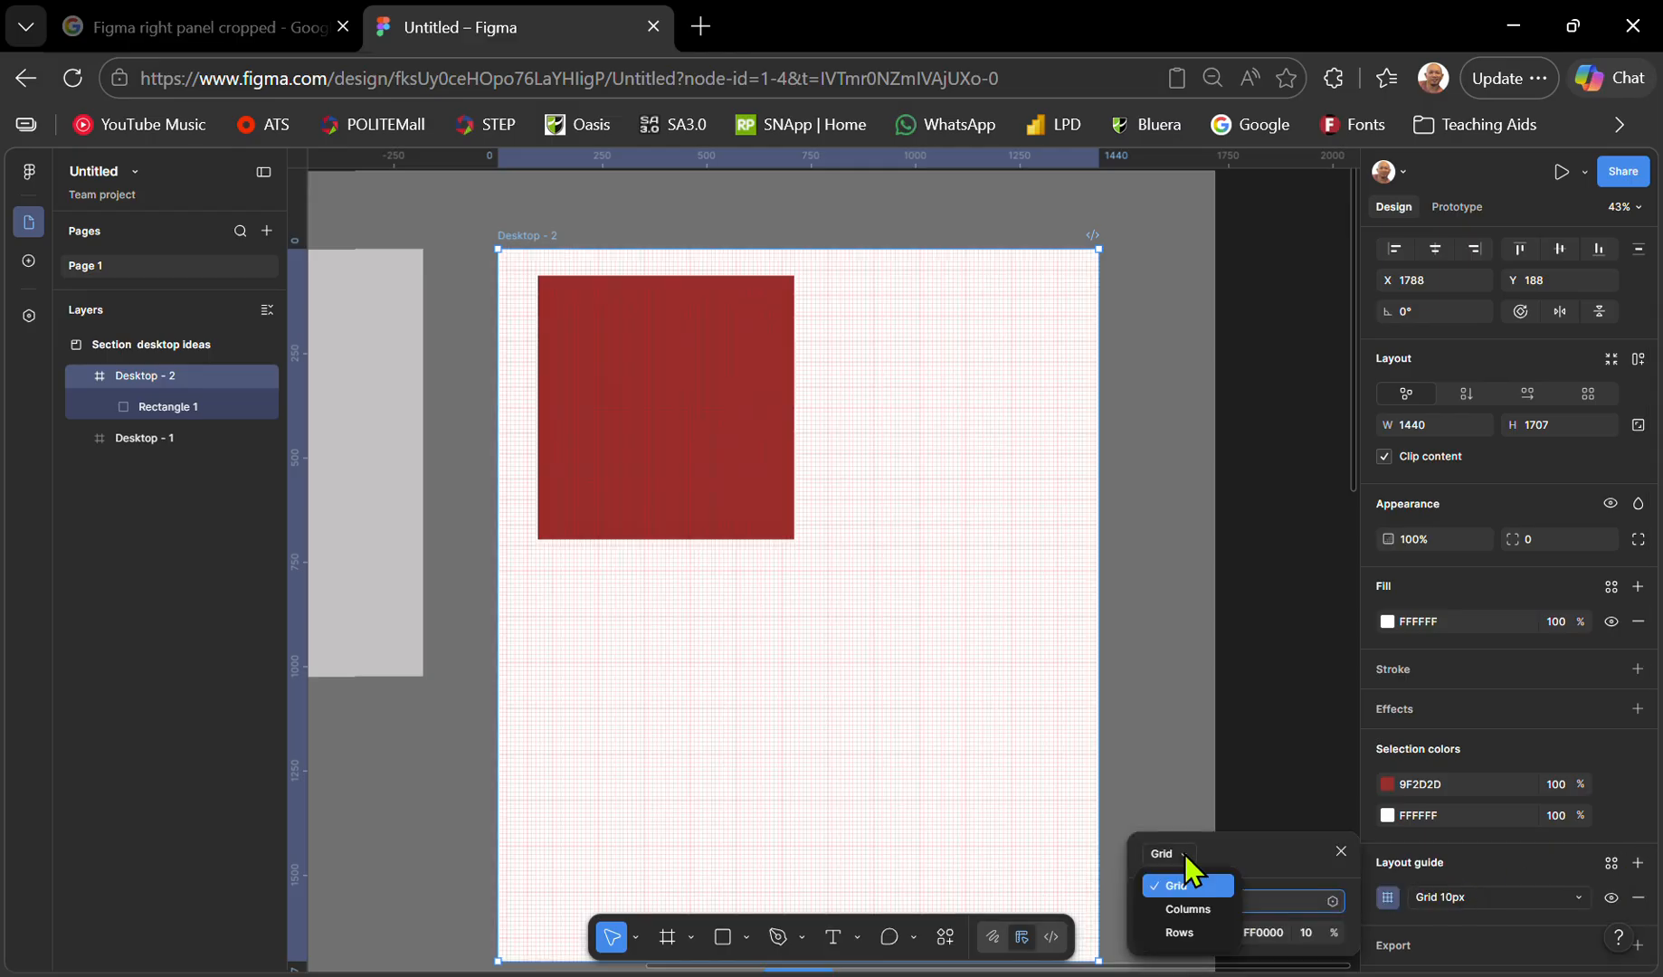
pyautogui.click(1187, 909)
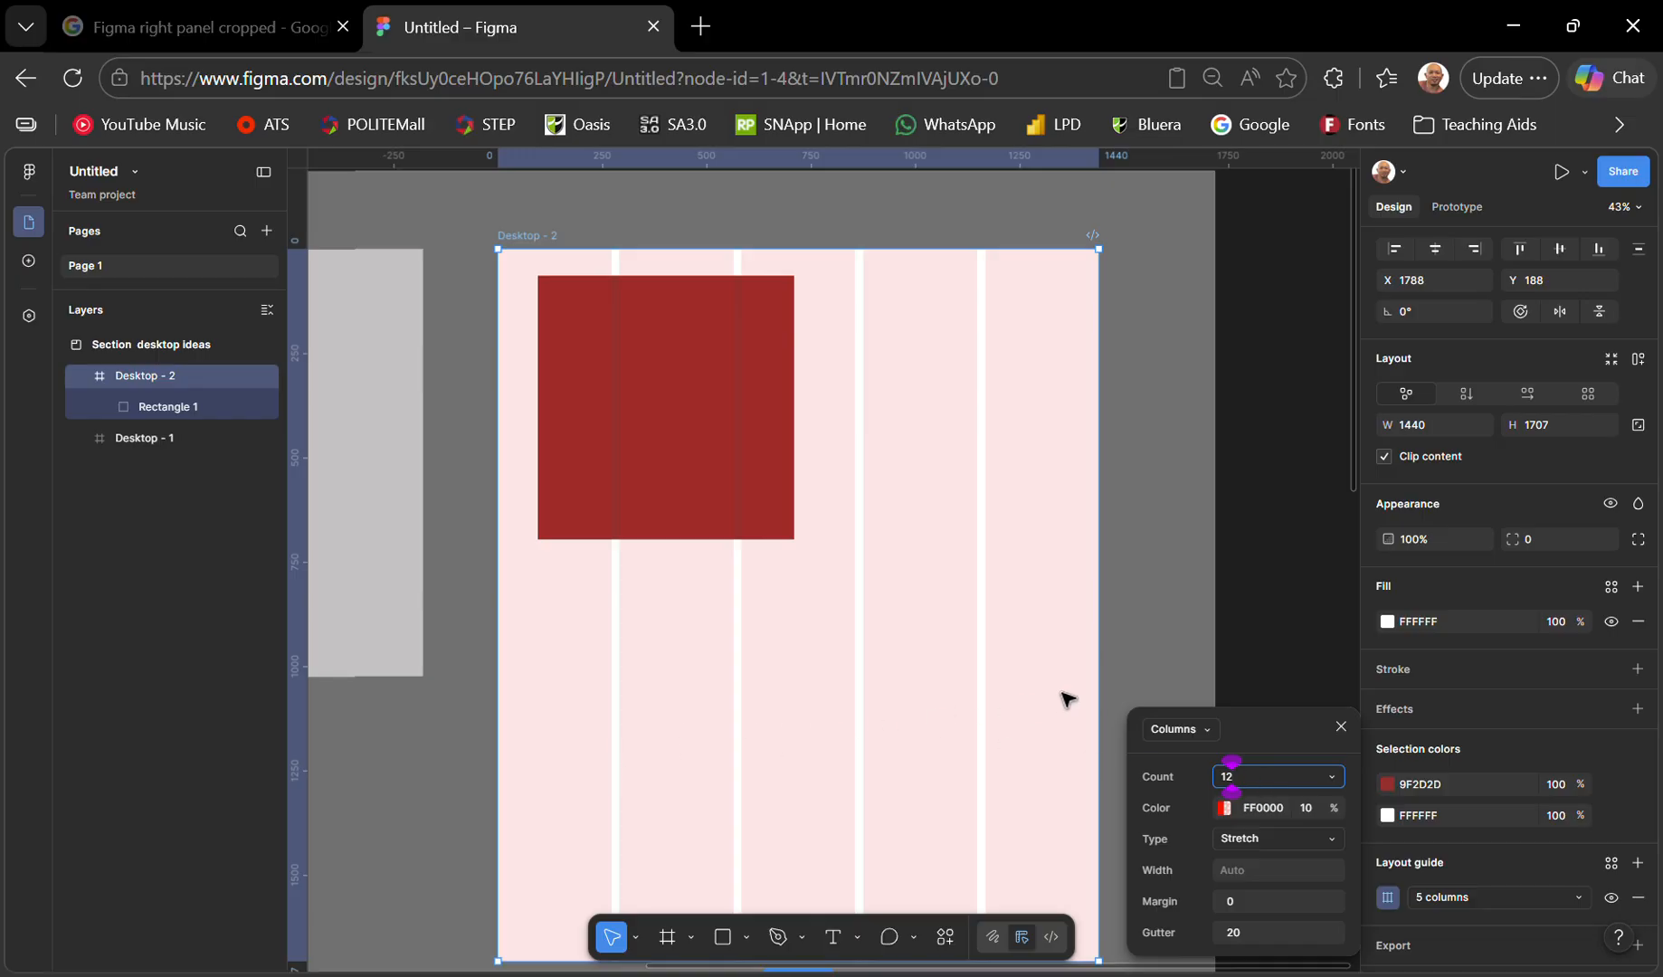
pyautogui.click(1248, 896)
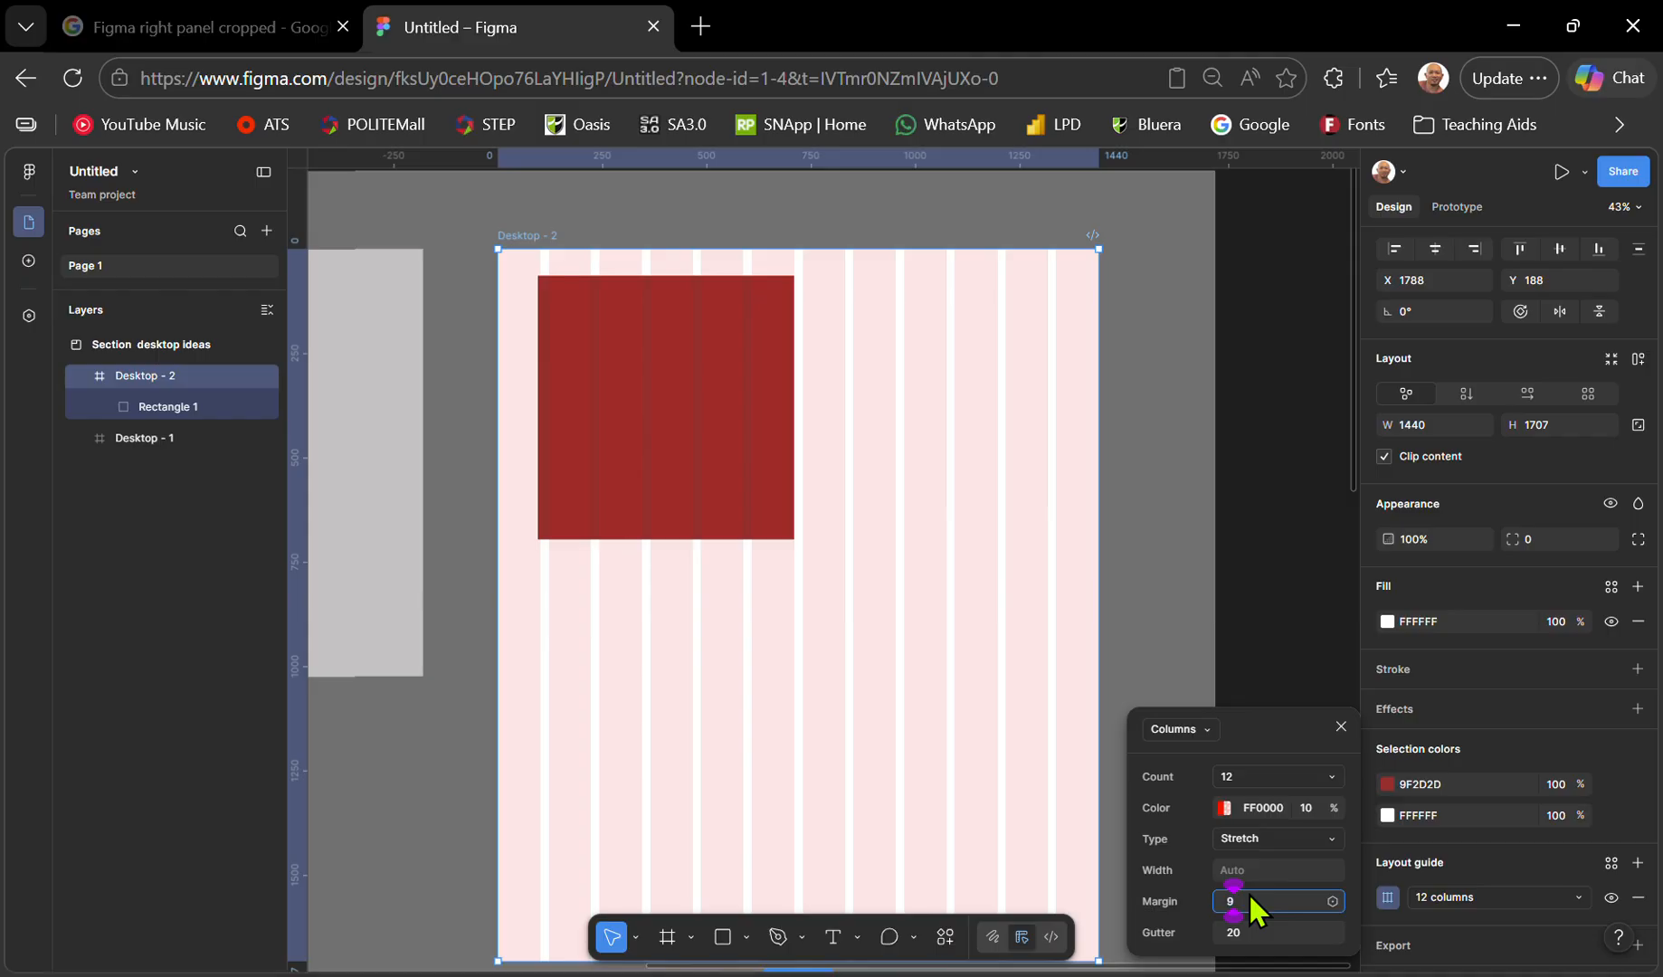
pyautogui.write('96')
pyautogui.click(1257, 936)
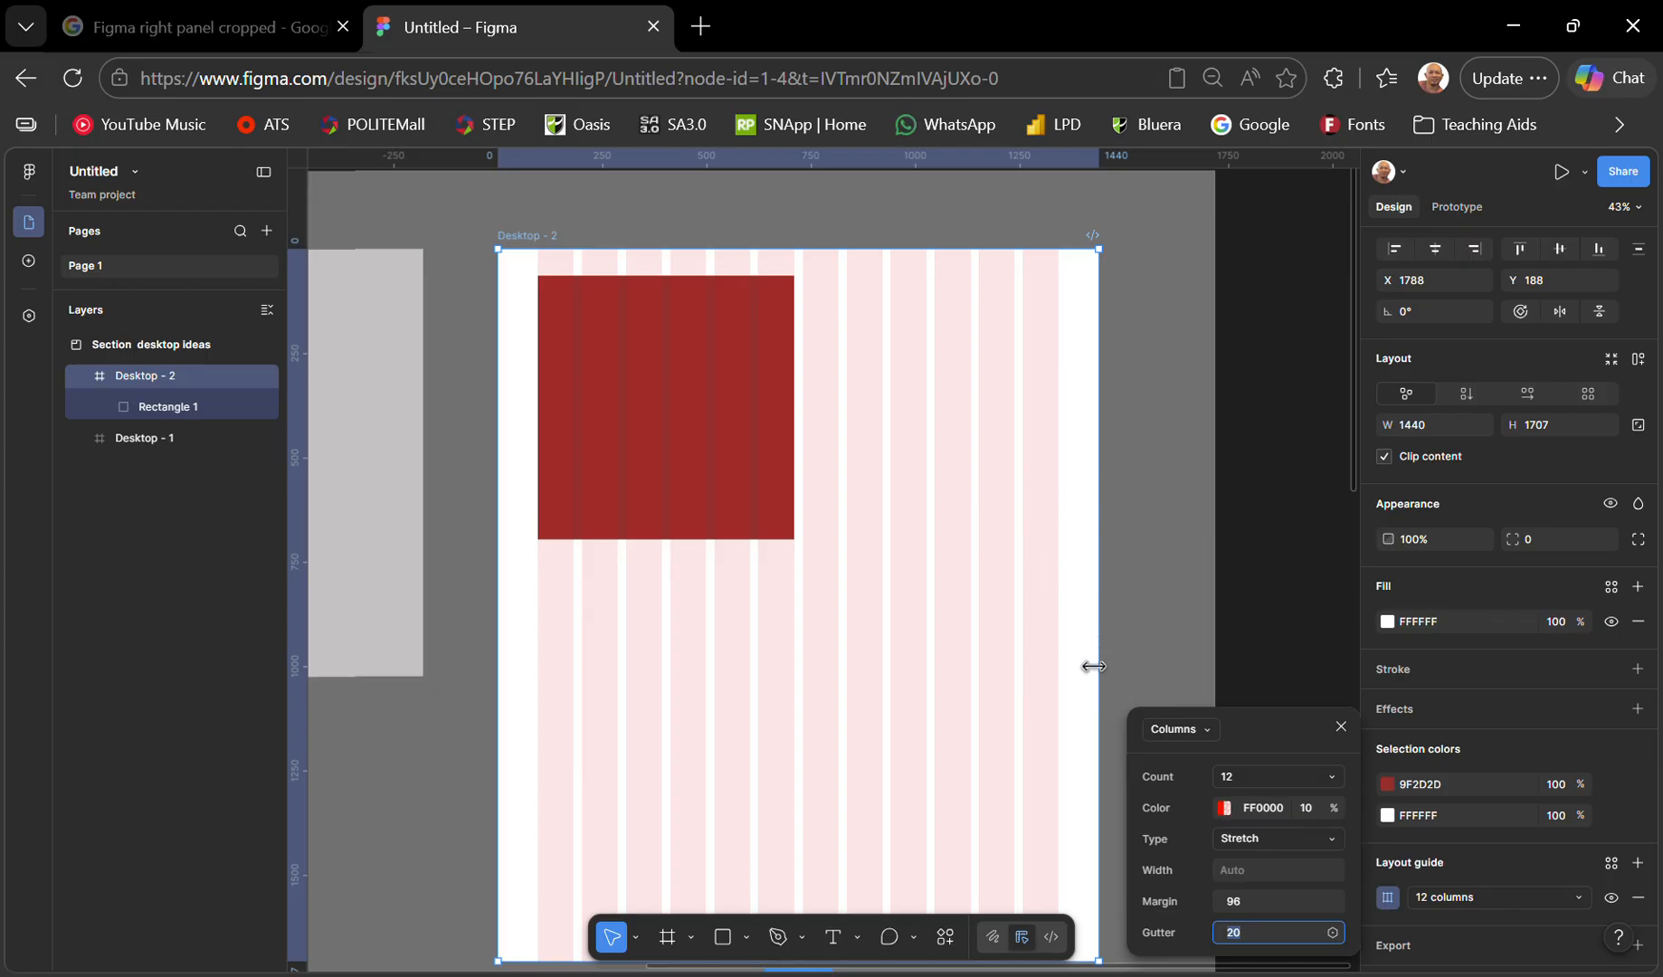
# - Add a second layout guide to the Desktop - 2 frame as rows with a count of 500
pyautogui.click(1637, 864)
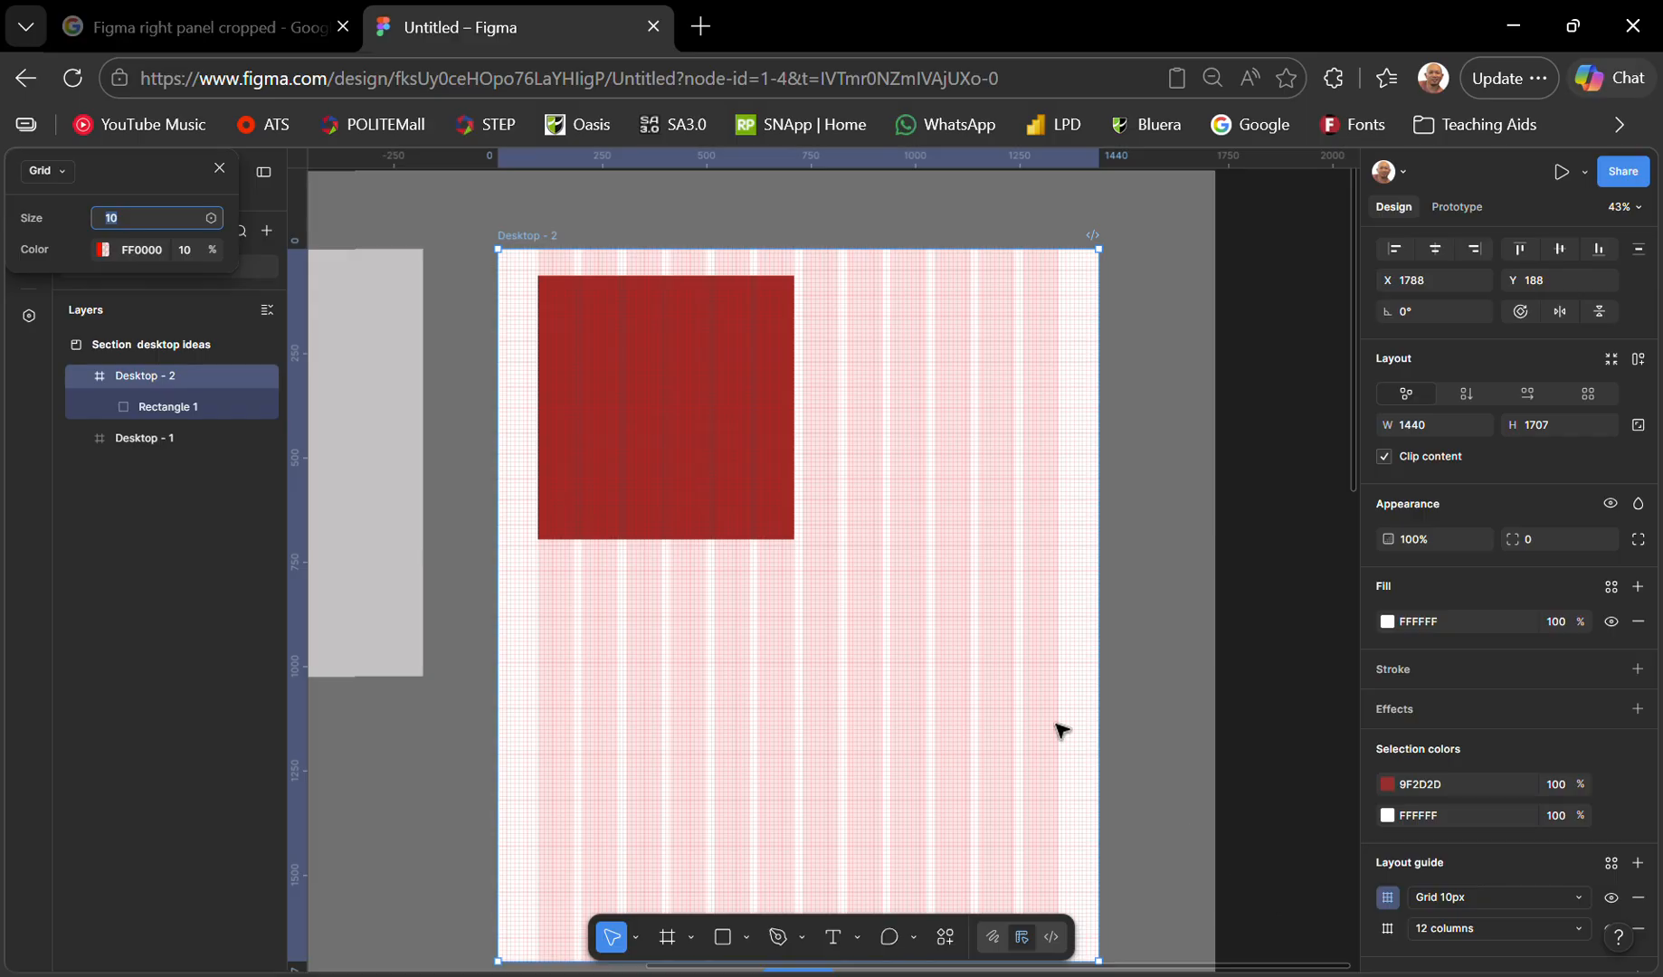
pyautogui.press('ctrl')
pyautogui.moveTo(134, 167); pyautogui.dragTo(1228, 809)
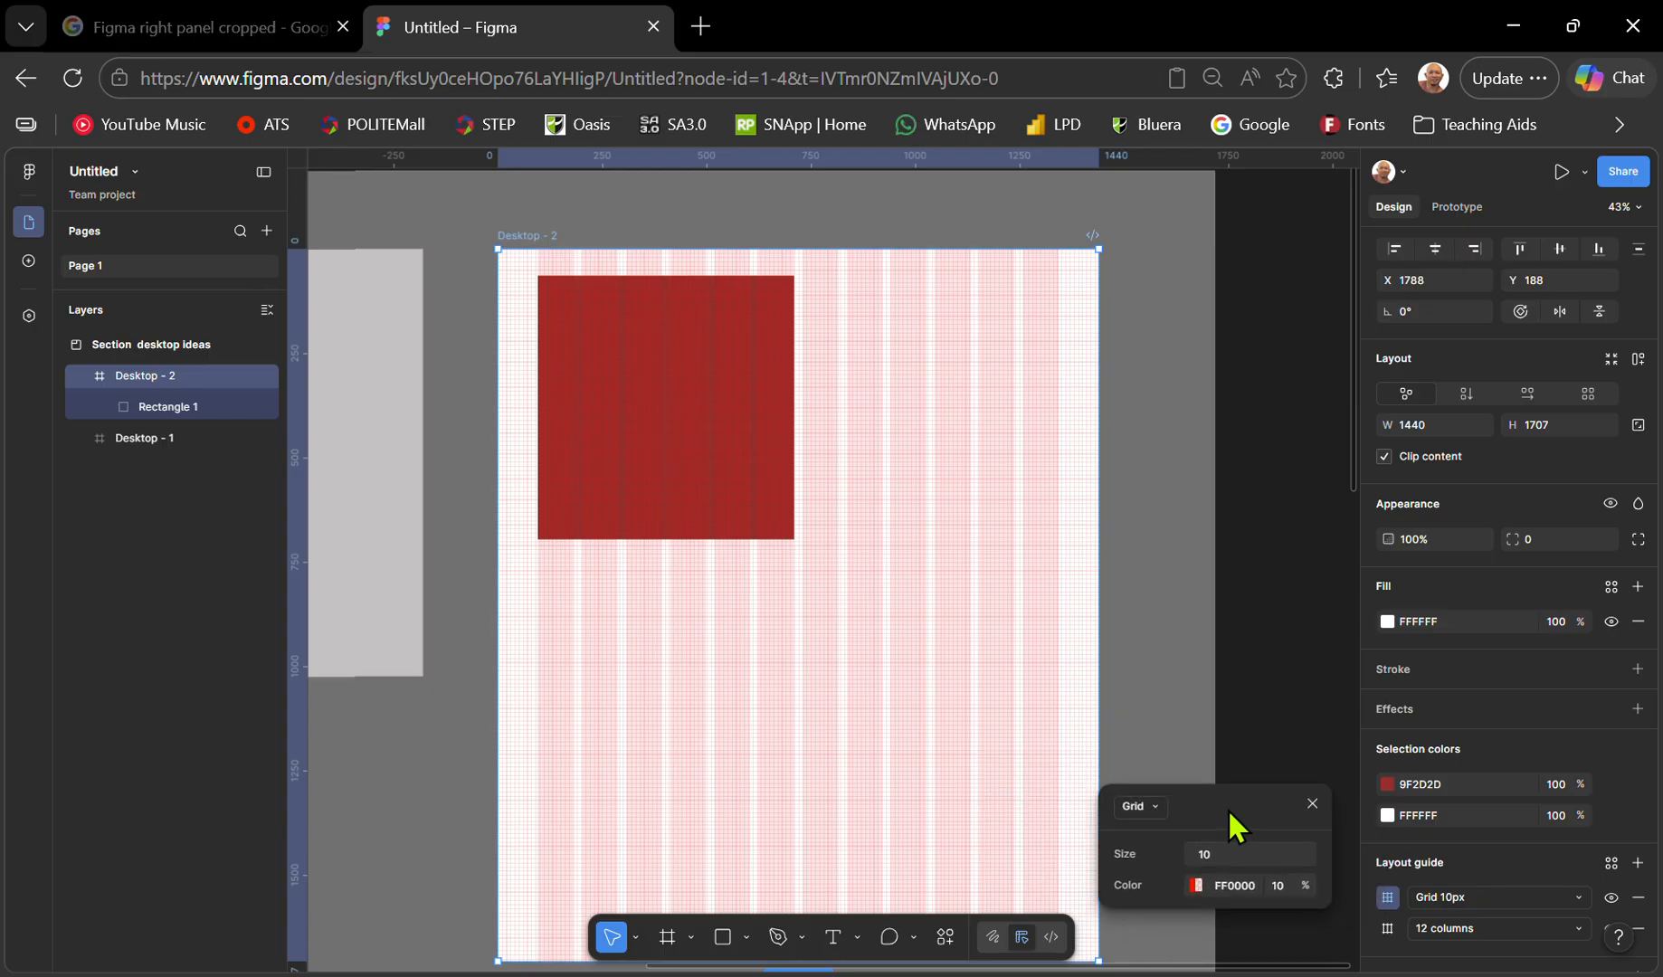
pyautogui.click(1388, 900)
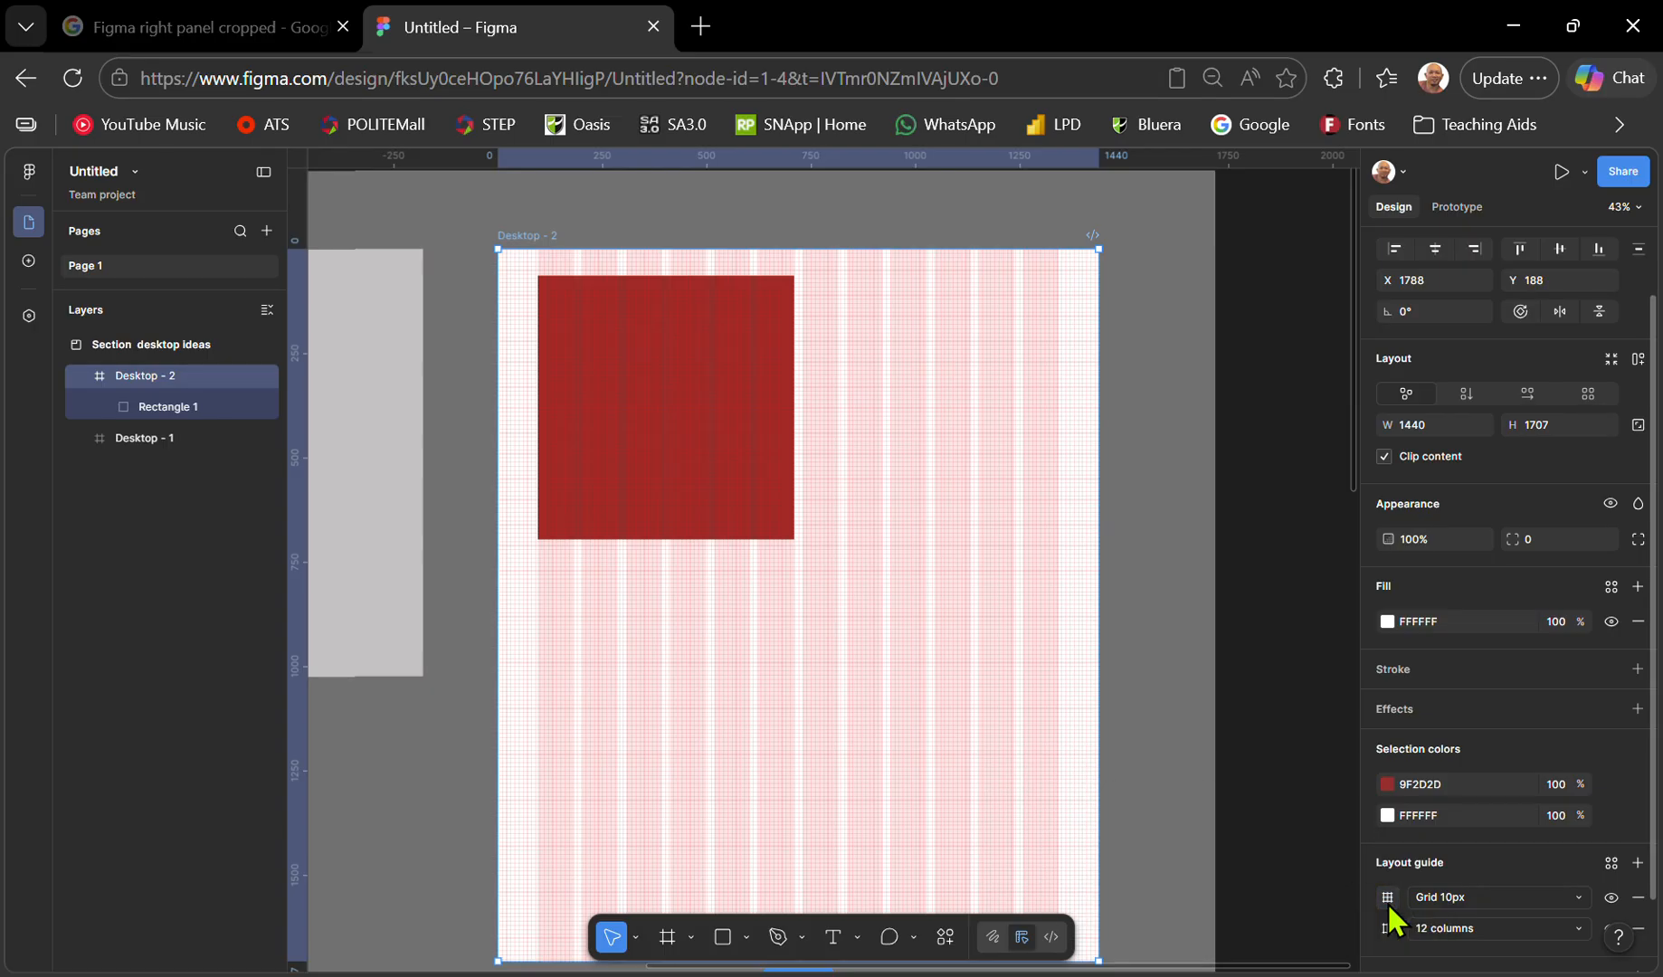
pyautogui.click(1389, 899)
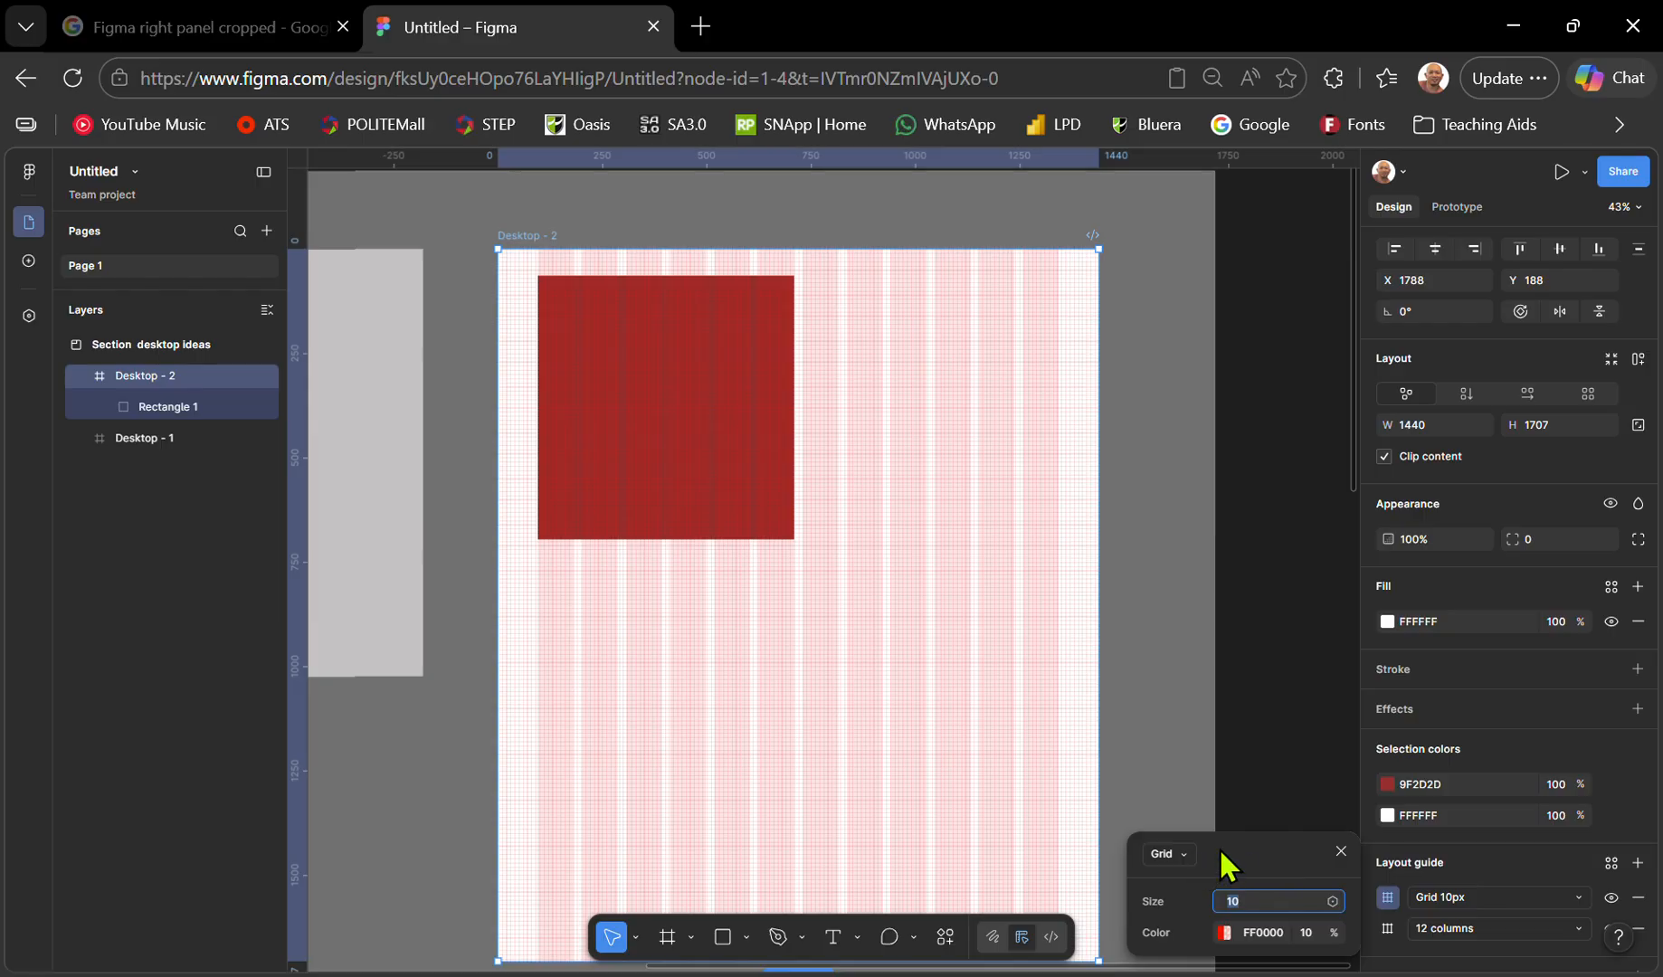
pyautogui.click(1171, 855)
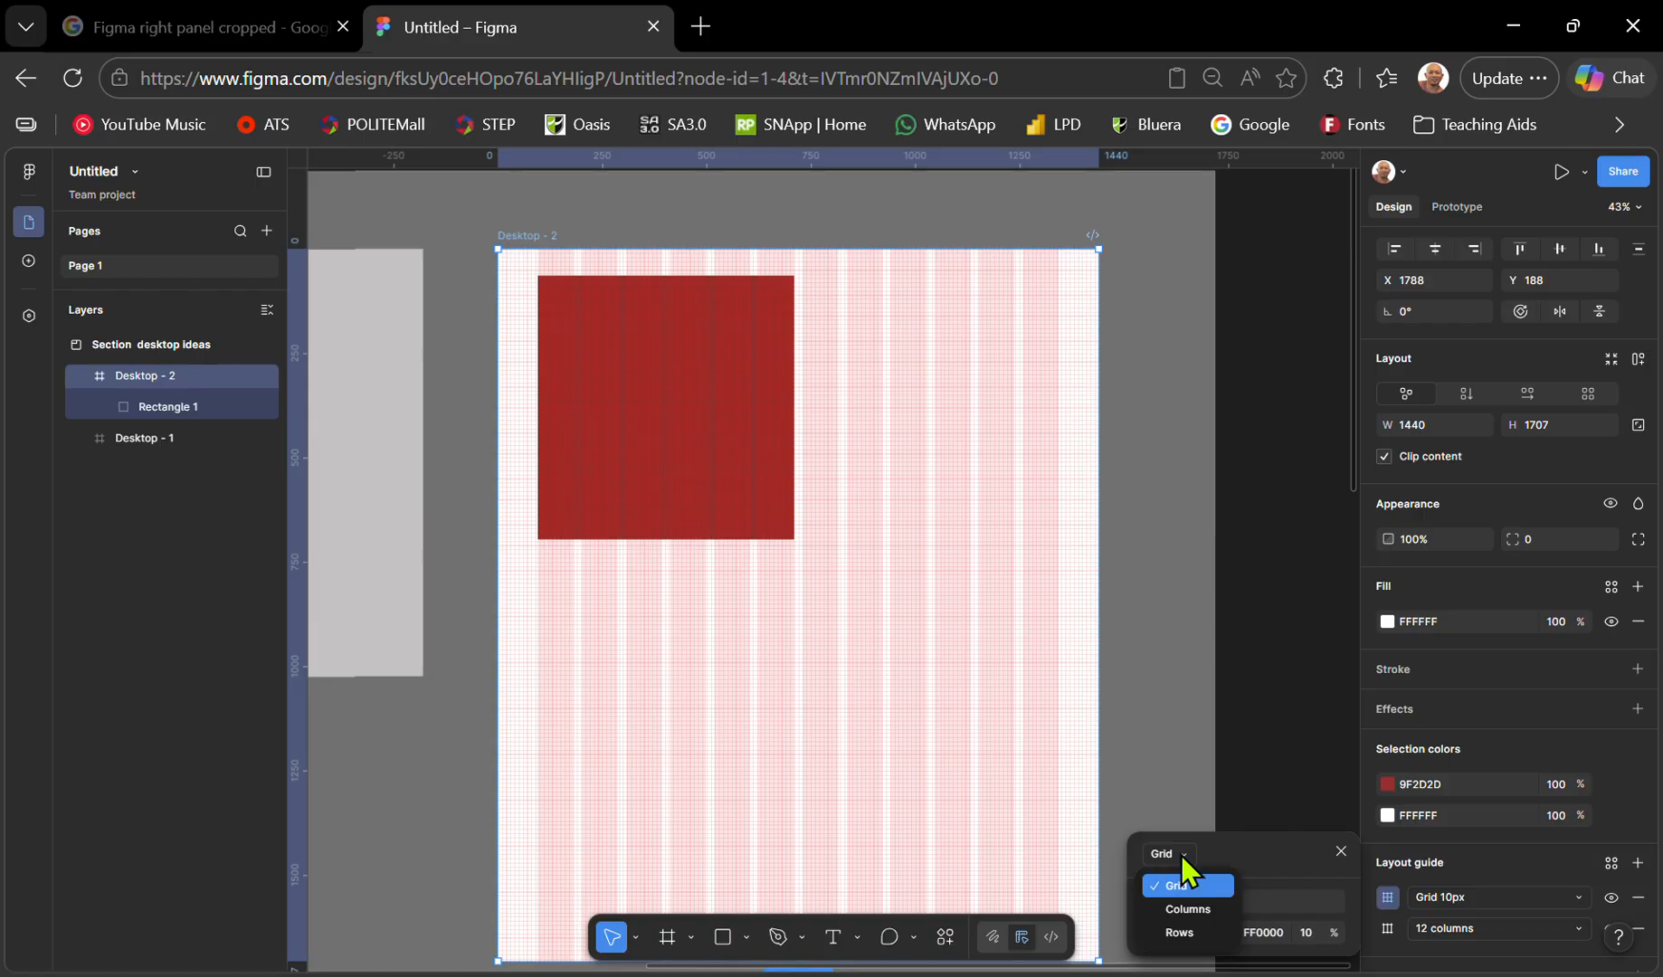
pyautogui.click(1179, 932)
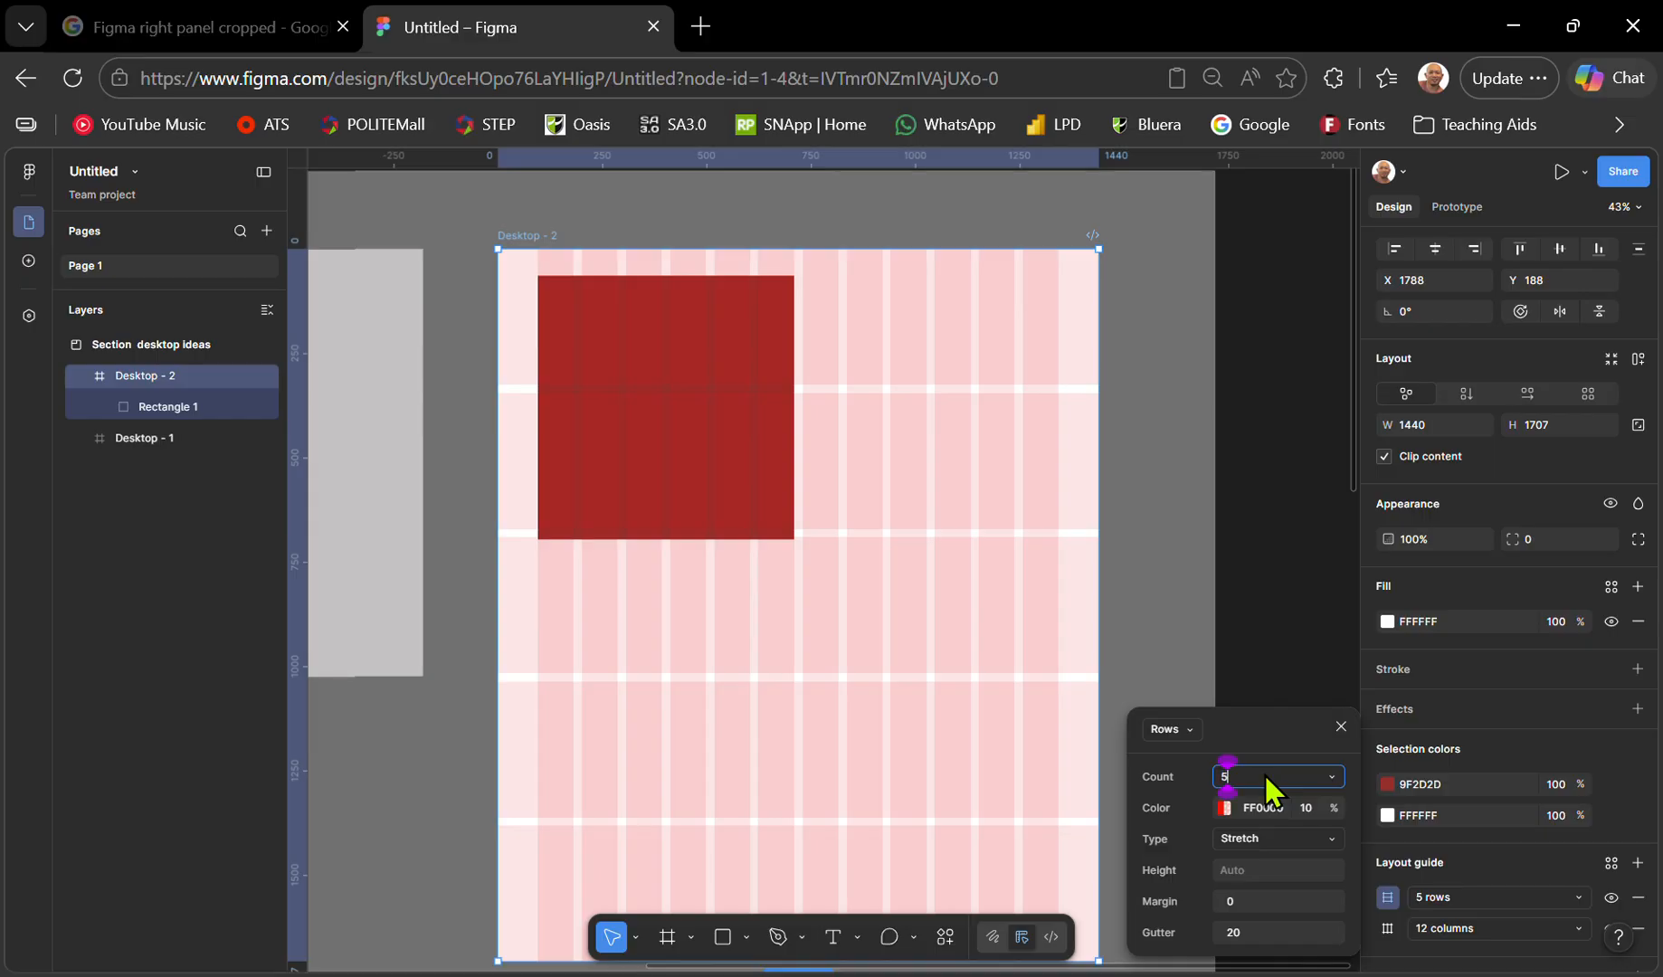
pyautogui.press('Return')
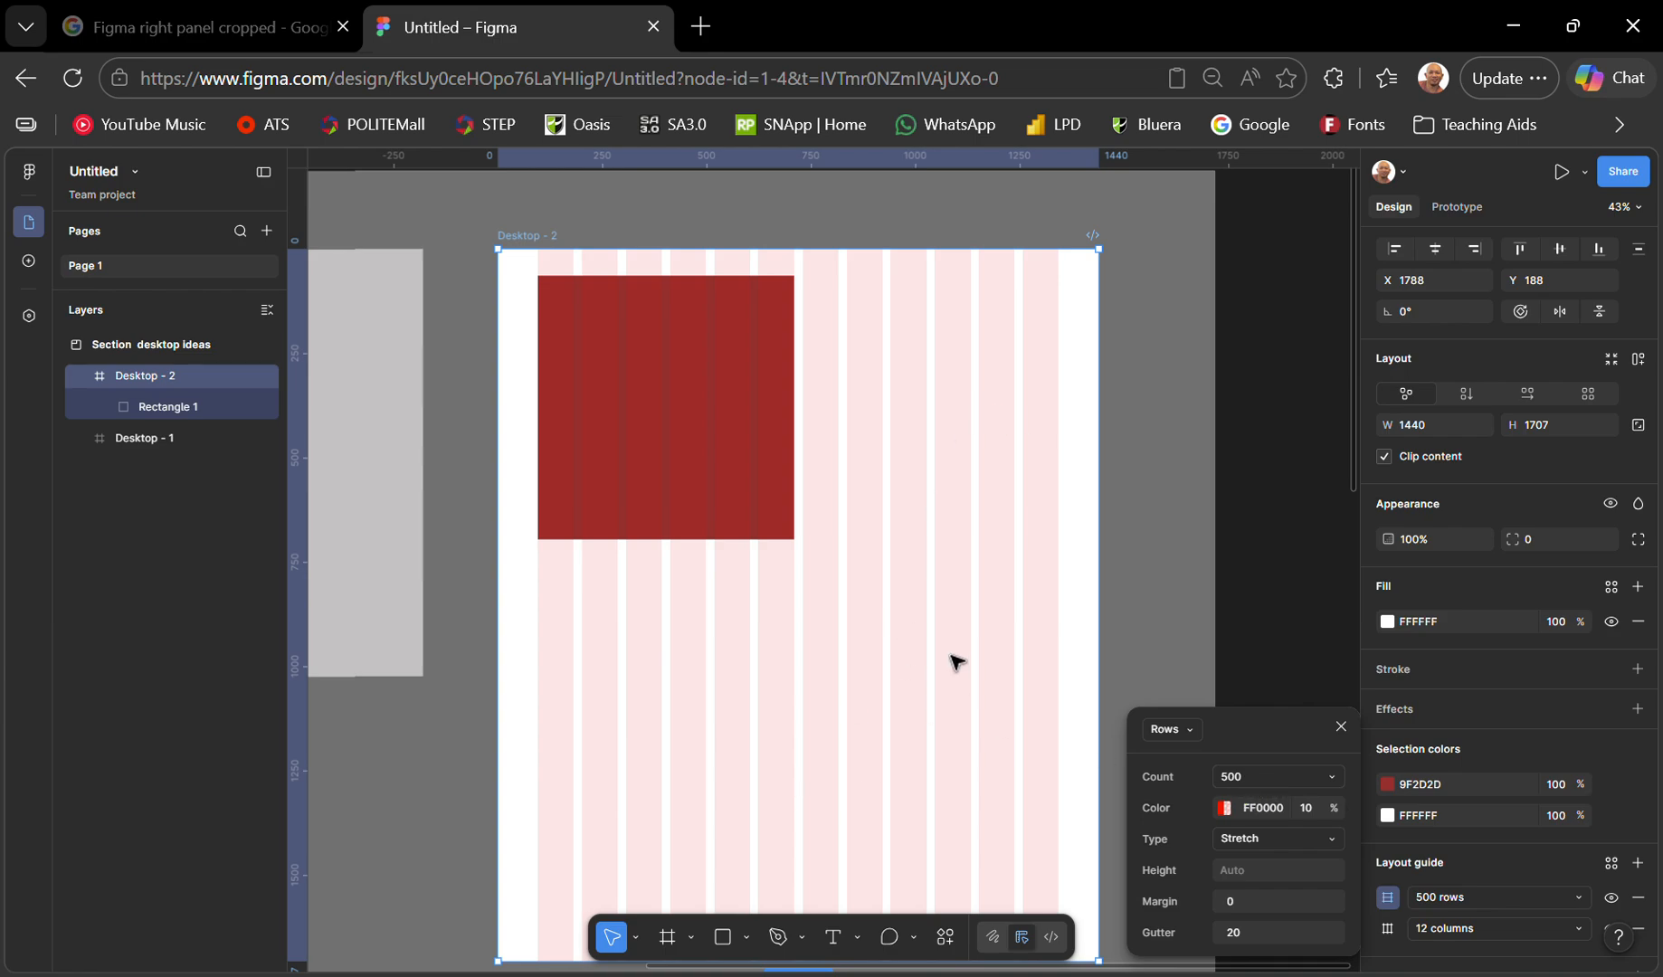
# - Set the rows guide's type to Top with an offset of 8 and a gutter of 8, and close its settings
pyautogui.click(1263, 837)
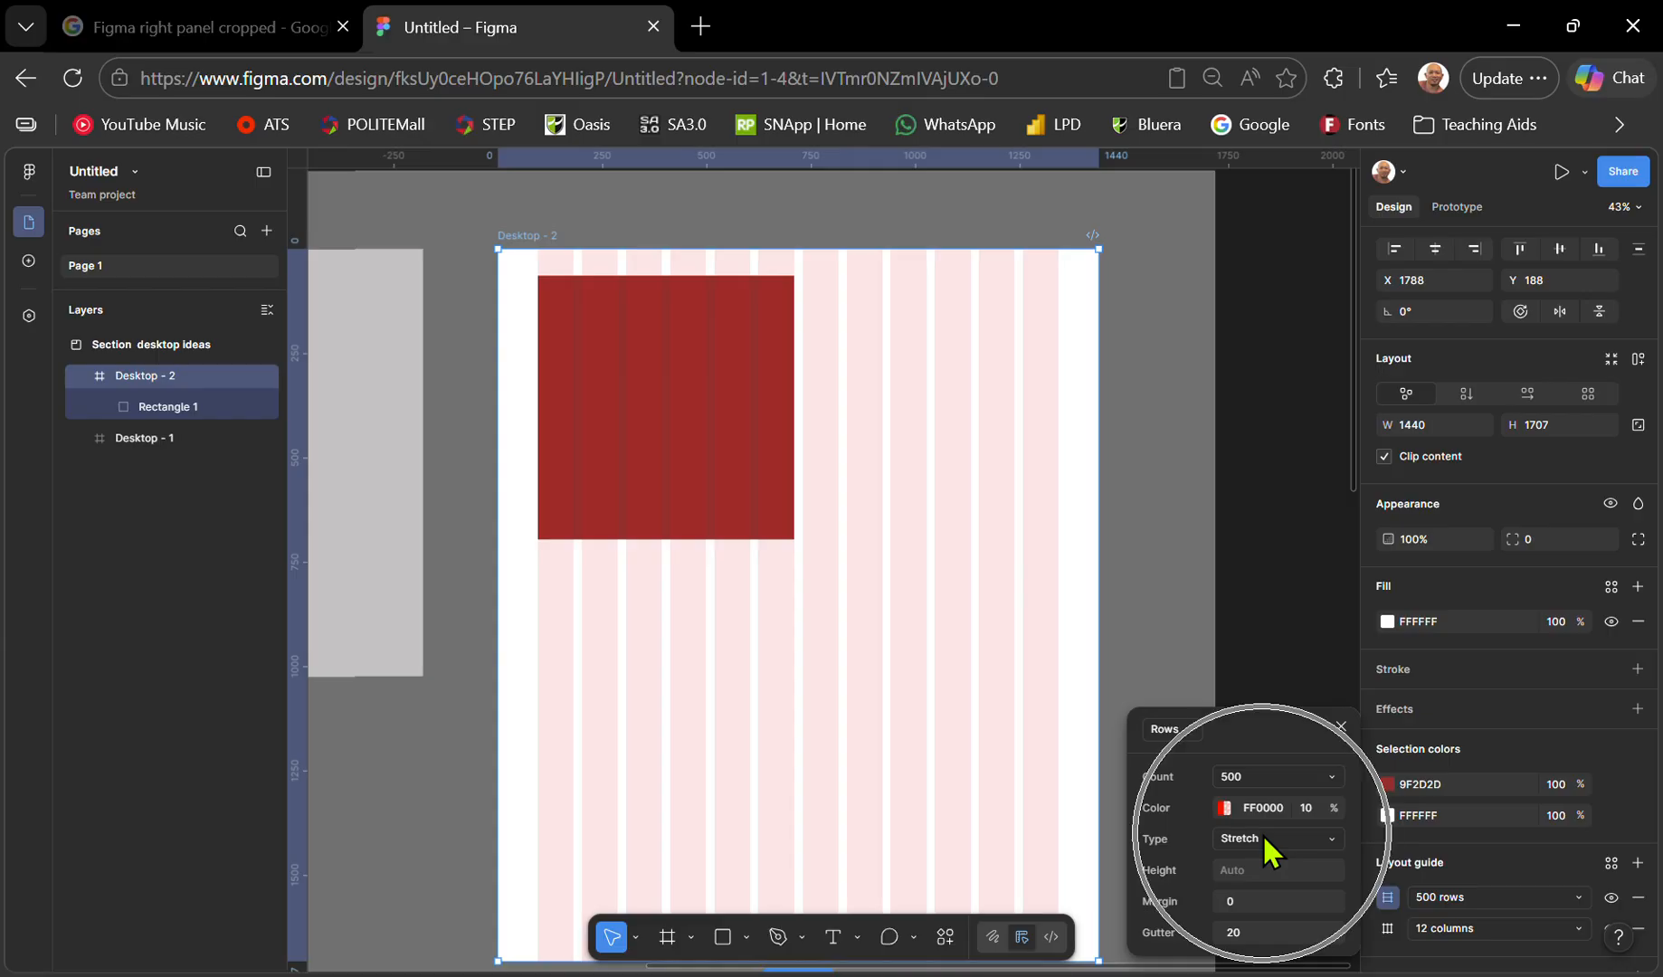
pyautogui.click(1275, 771)
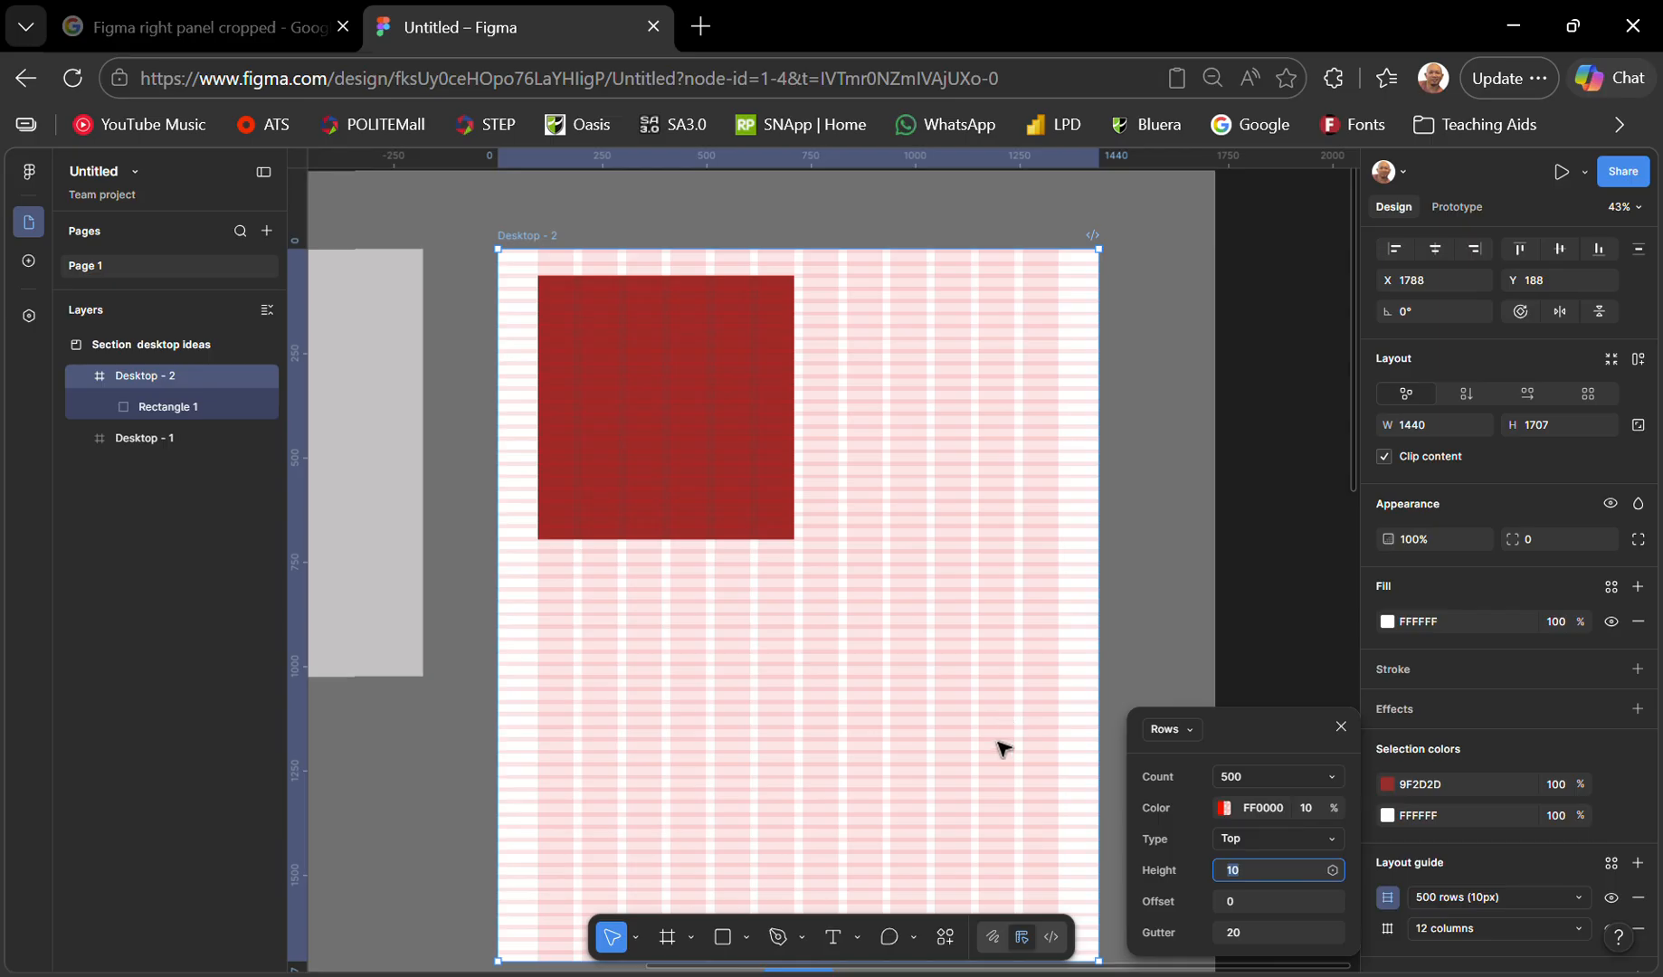
pyautogui.click(1257, 900)
pyautogui.write('8')
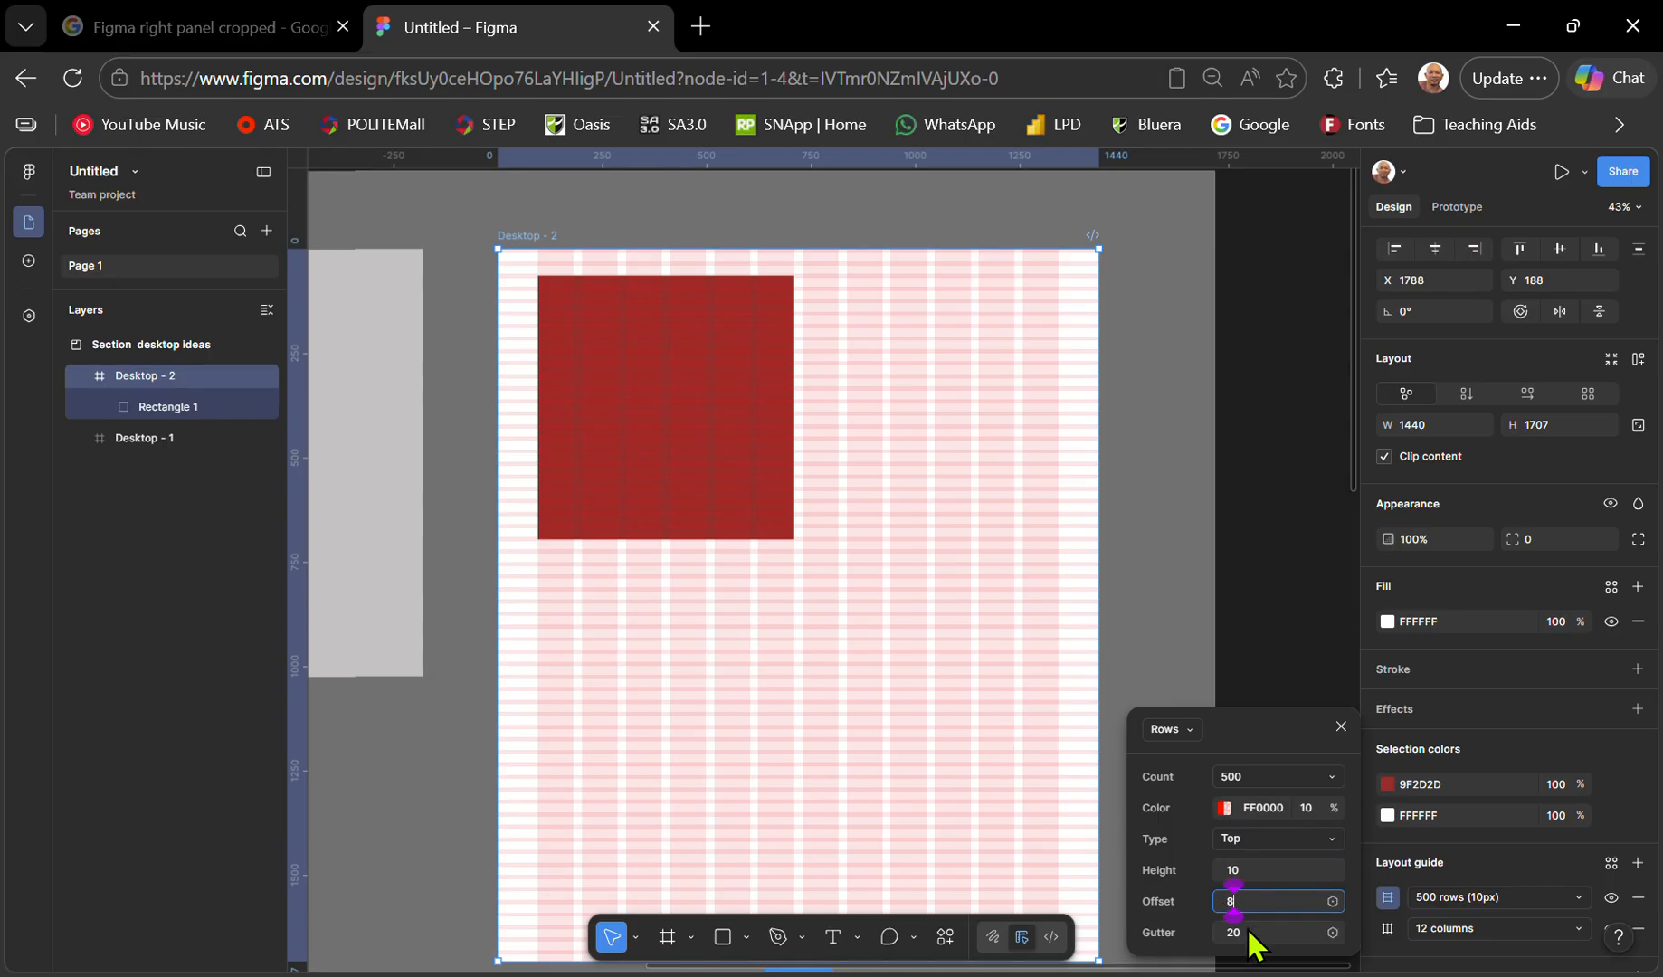
pyautogui.click(1252, 926)
pyautogui.write('8')
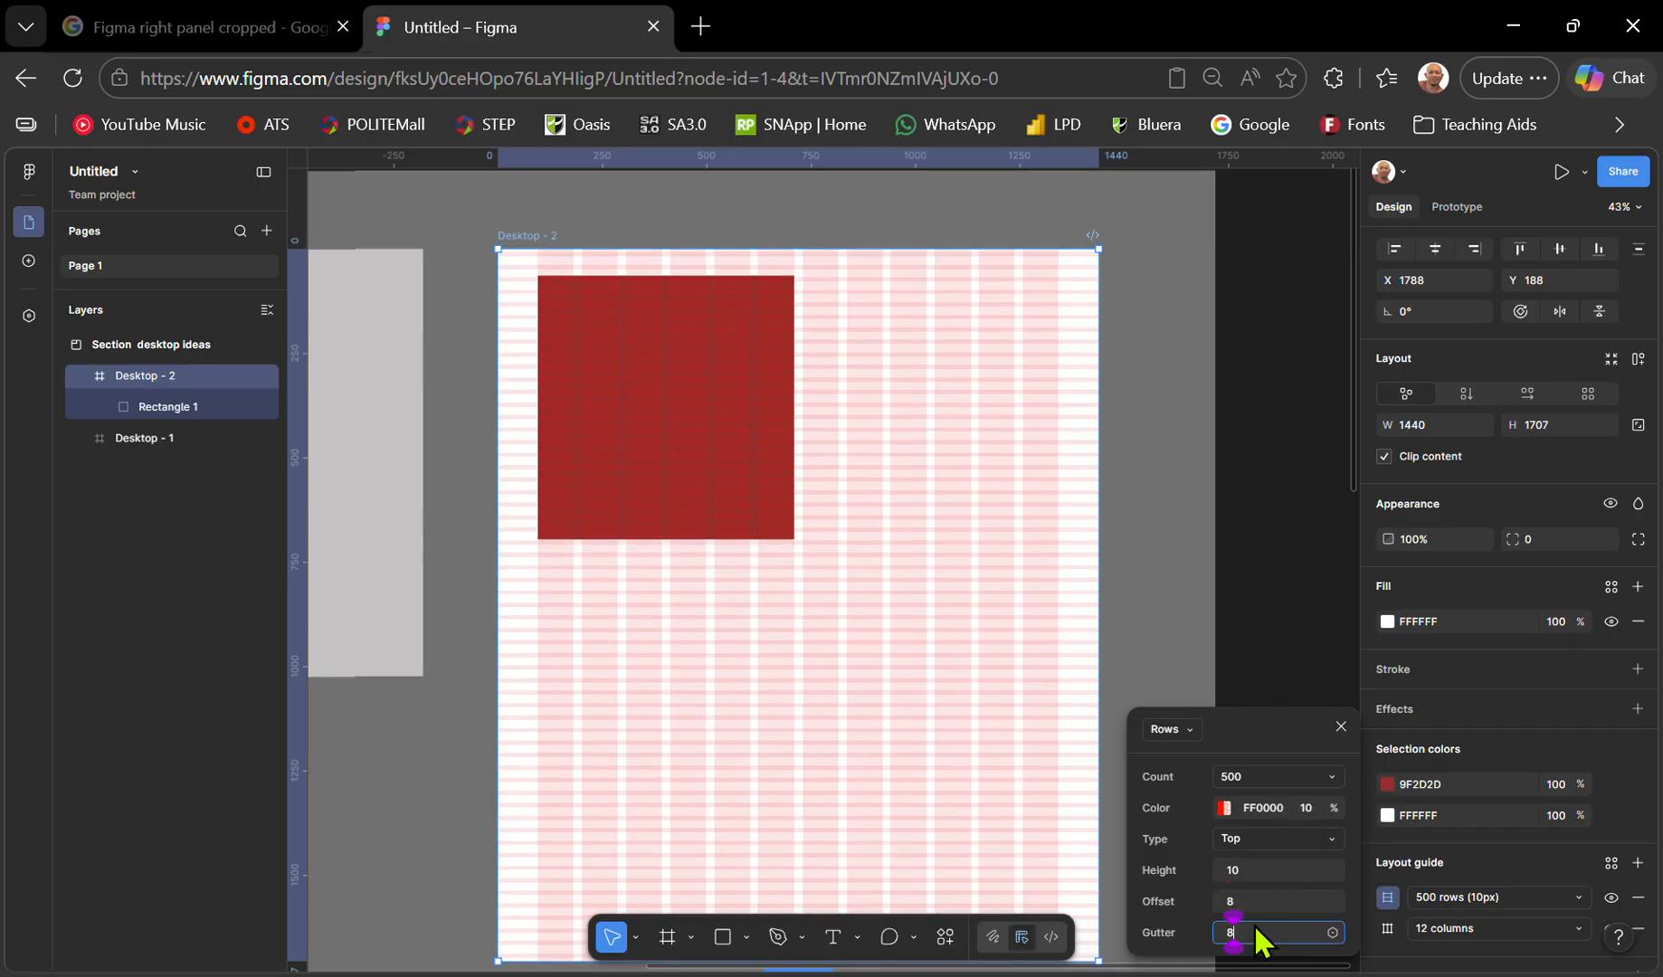
pyautogui.press('Return')
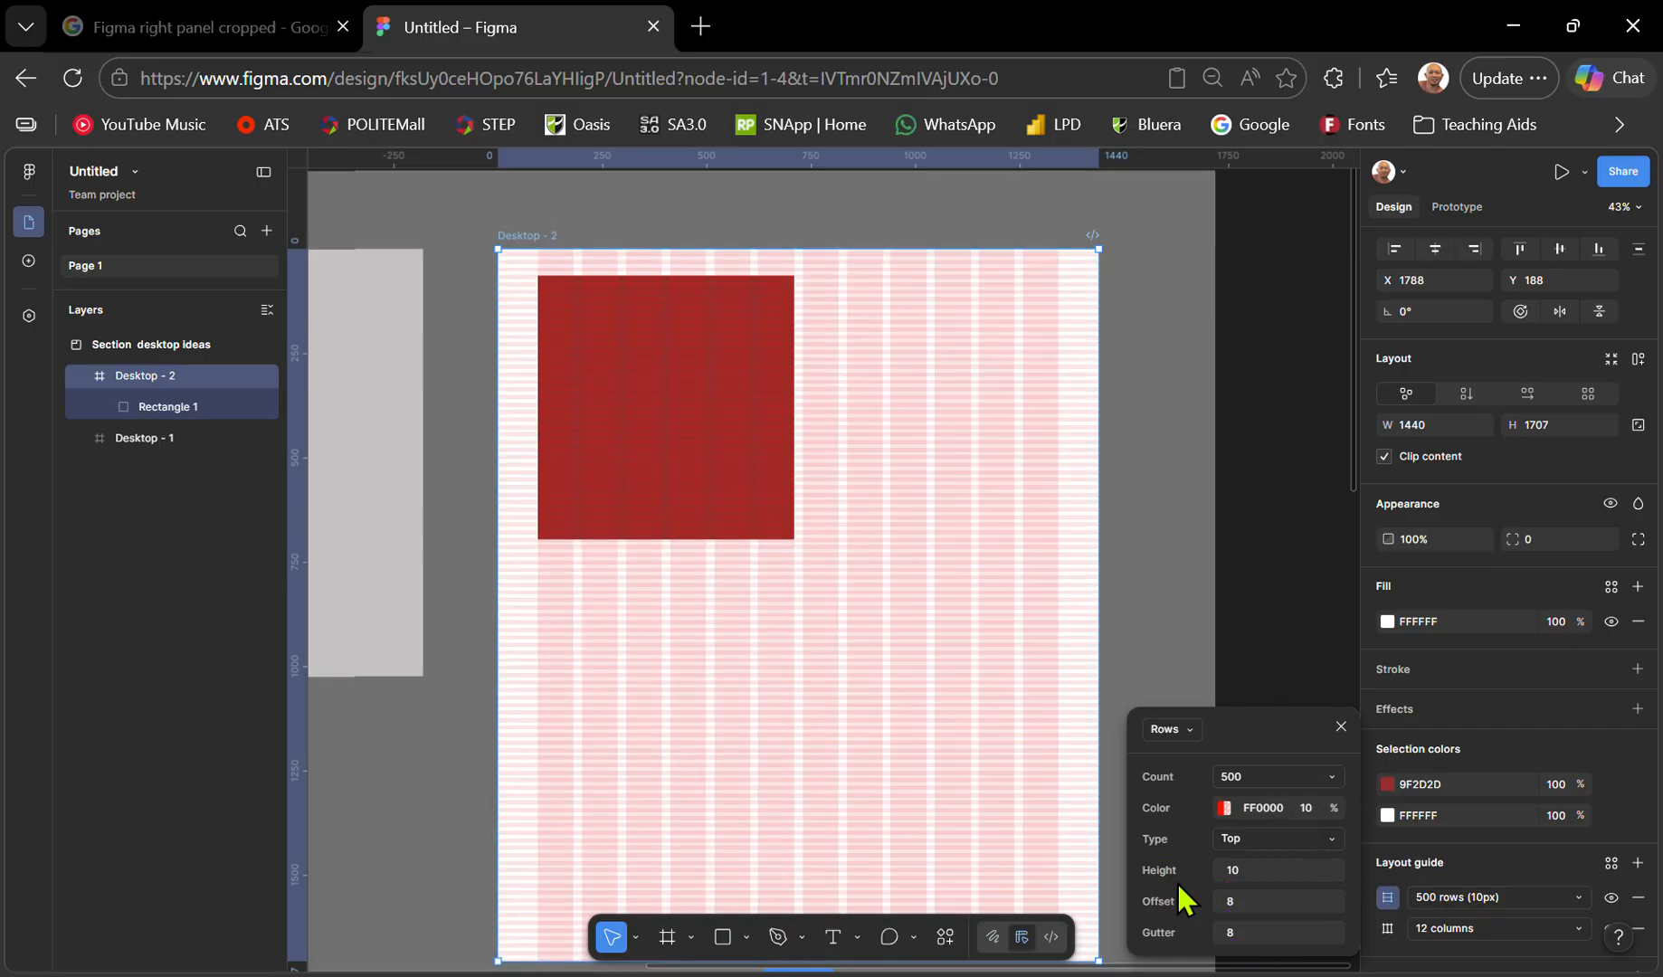
pyautogui.scroll(3, 944, 427)
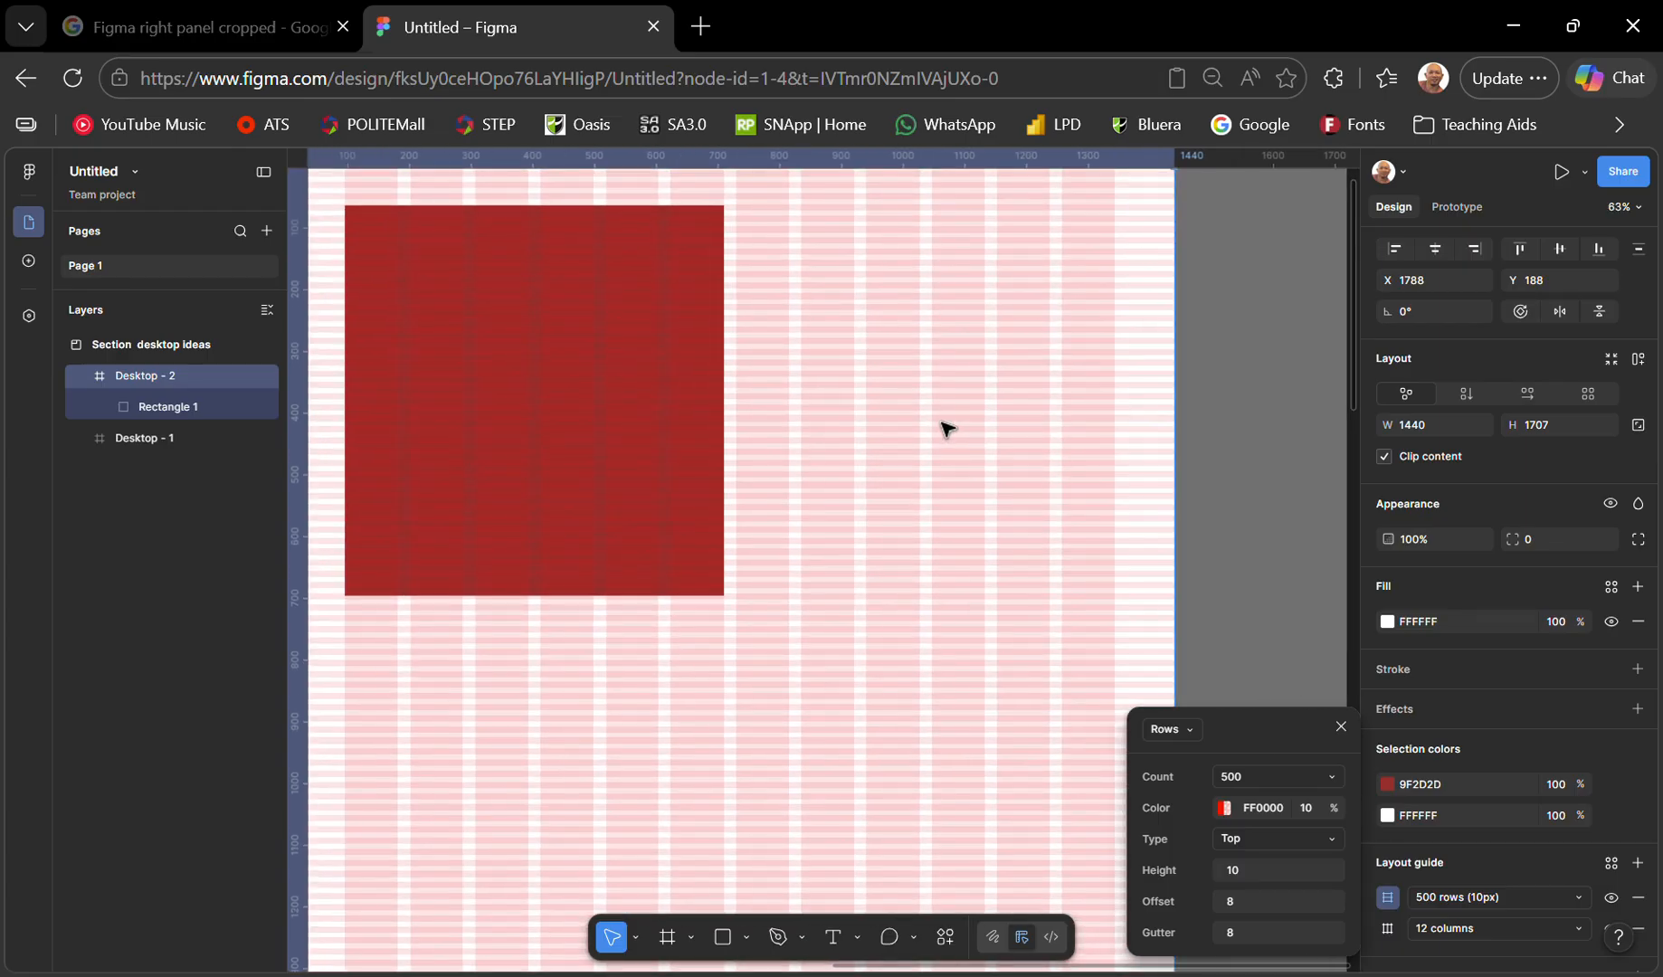
pyautogui.scroll(-3, 944, 427)
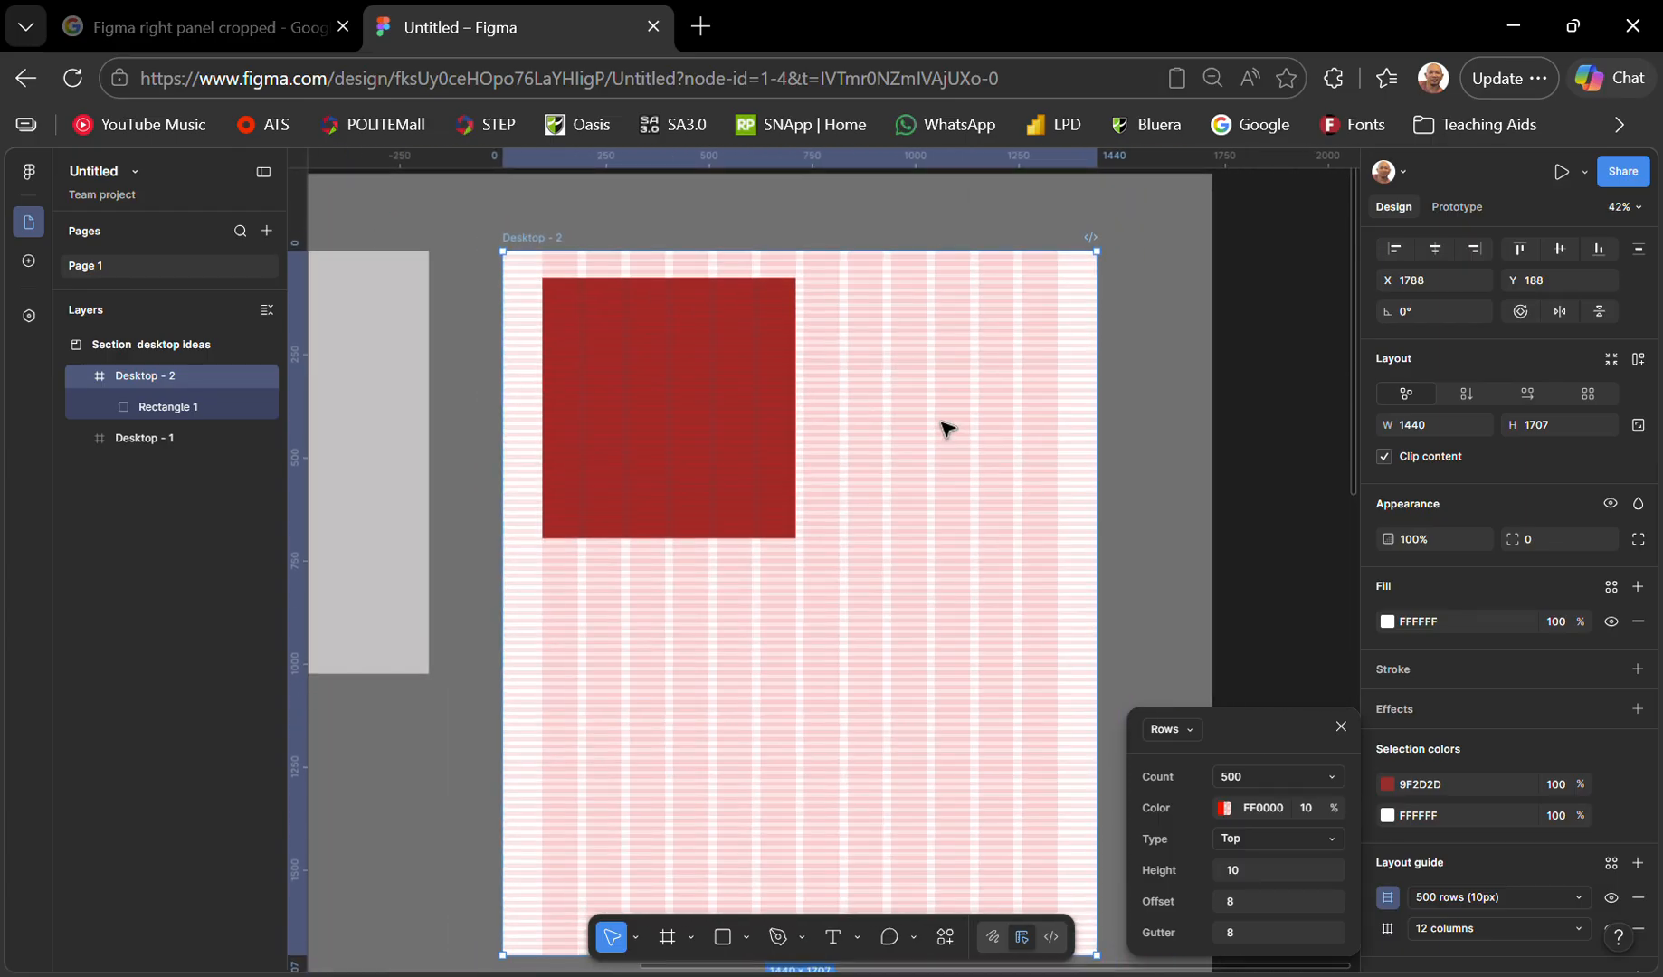
pyautogui.scroll(1, 944, 429)
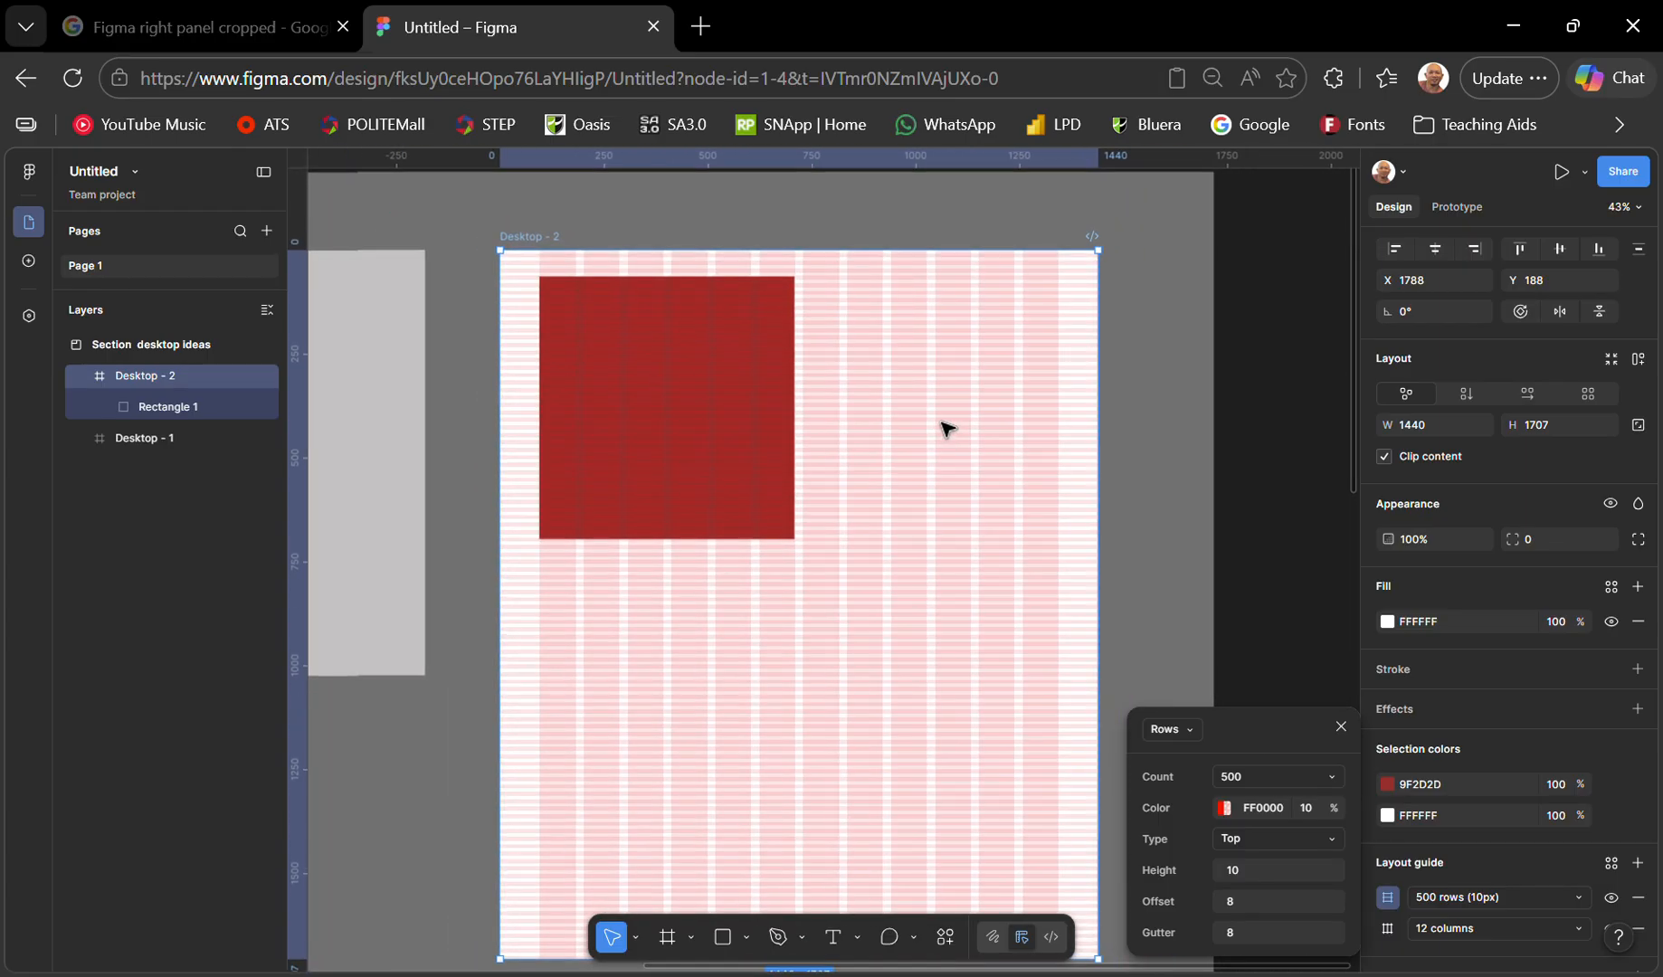
pyautogui.click(1340, 728)
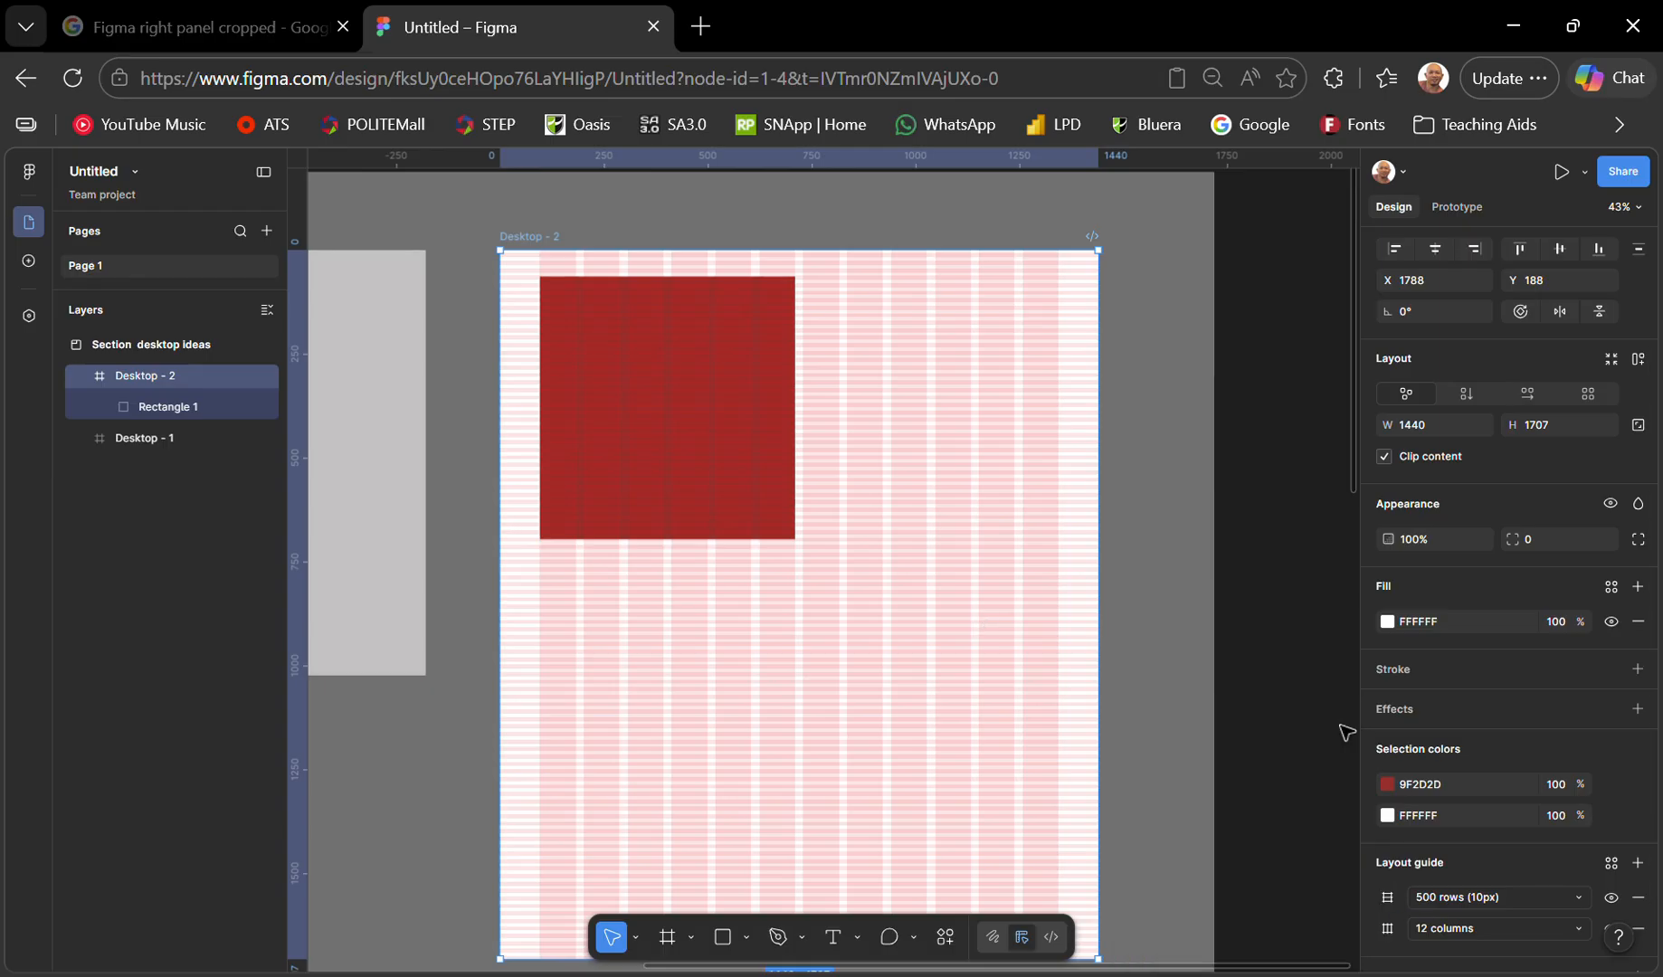
# - Save the frame's row and column guides as a layout guide style named "Desktop guide"
pyautogui.scroll(-2, 1501, 850)
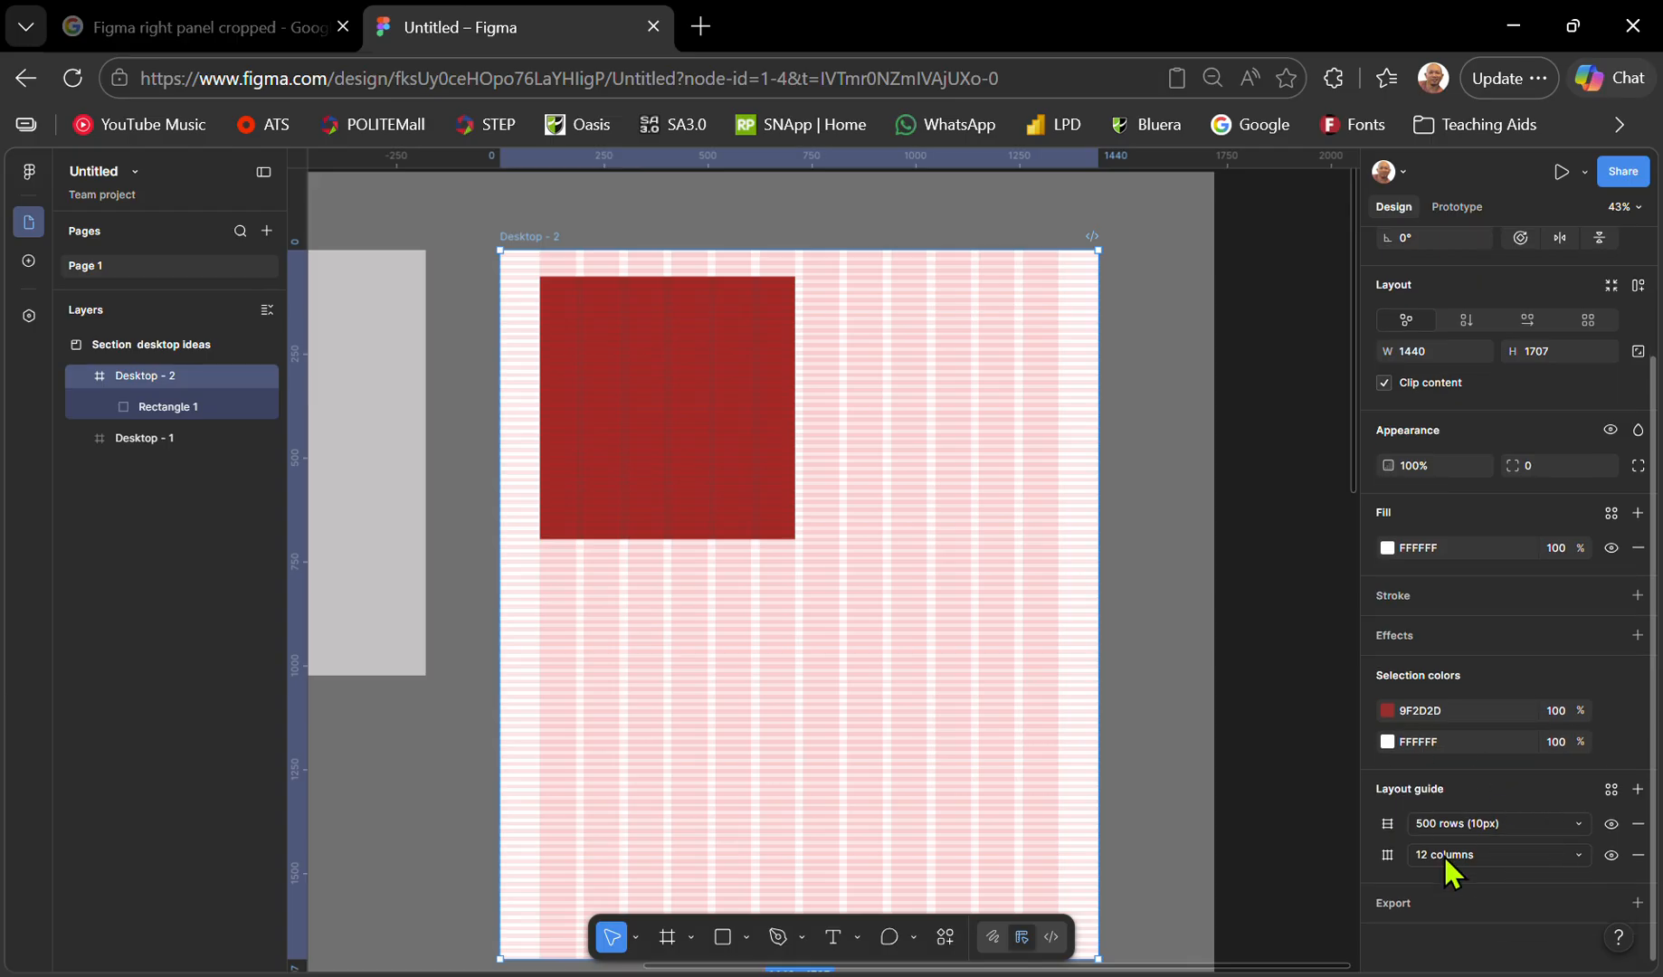
pyautogui.click(1611, 792)
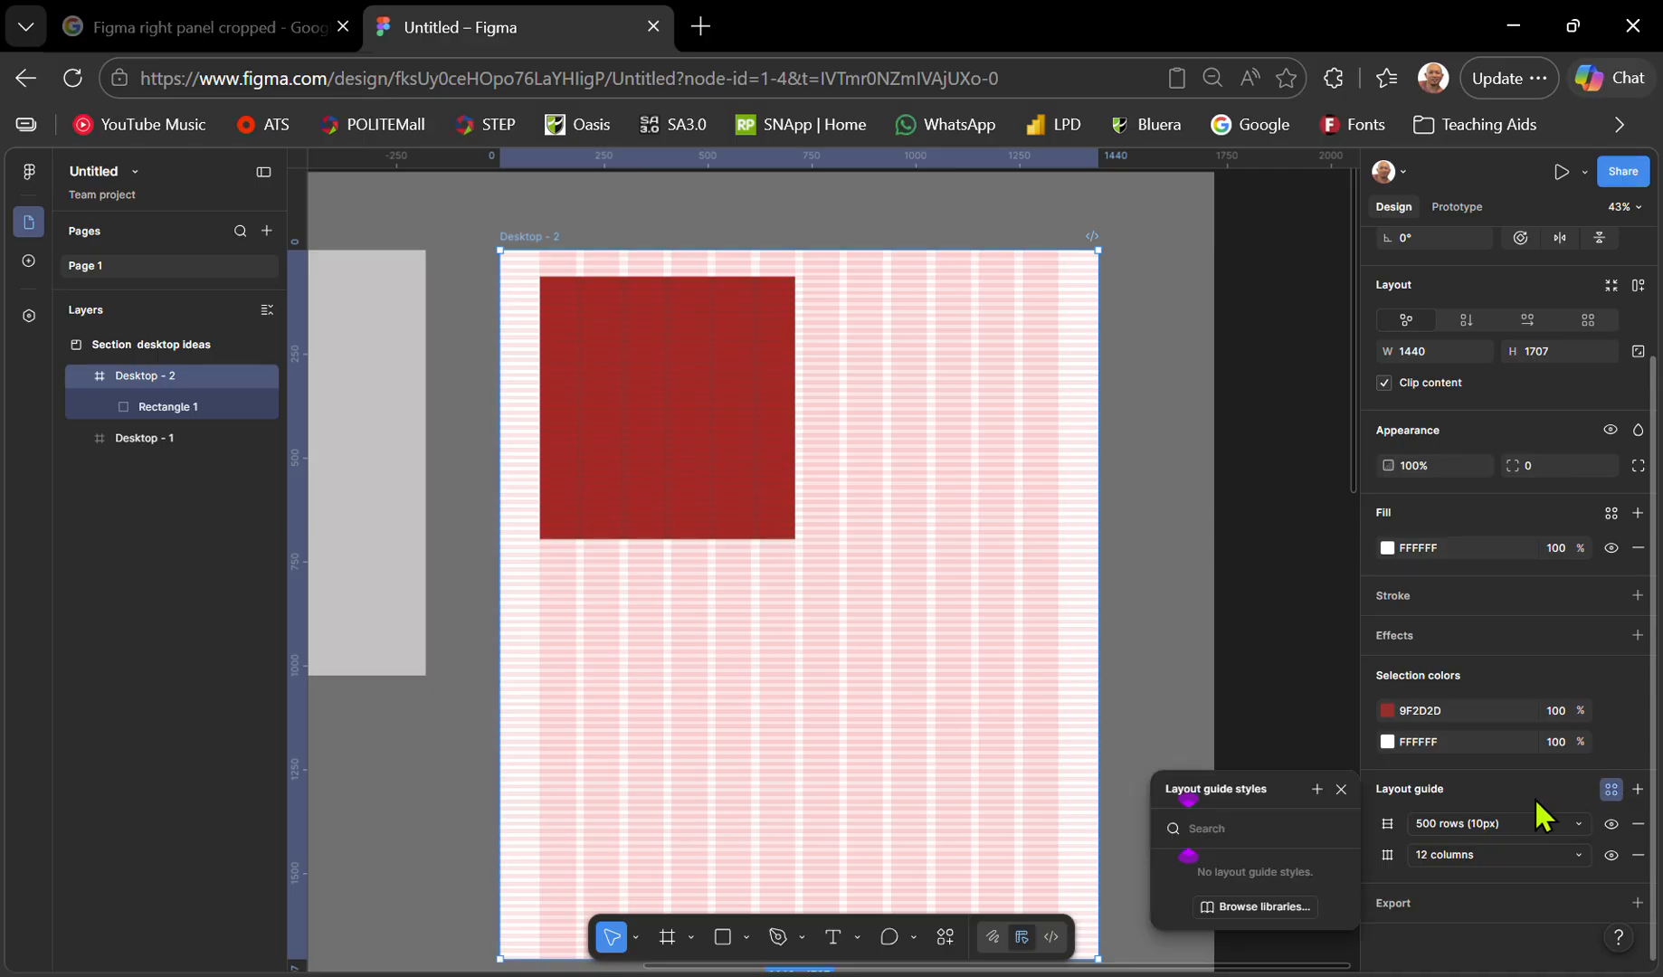
pyautogui.click(1316, 789)
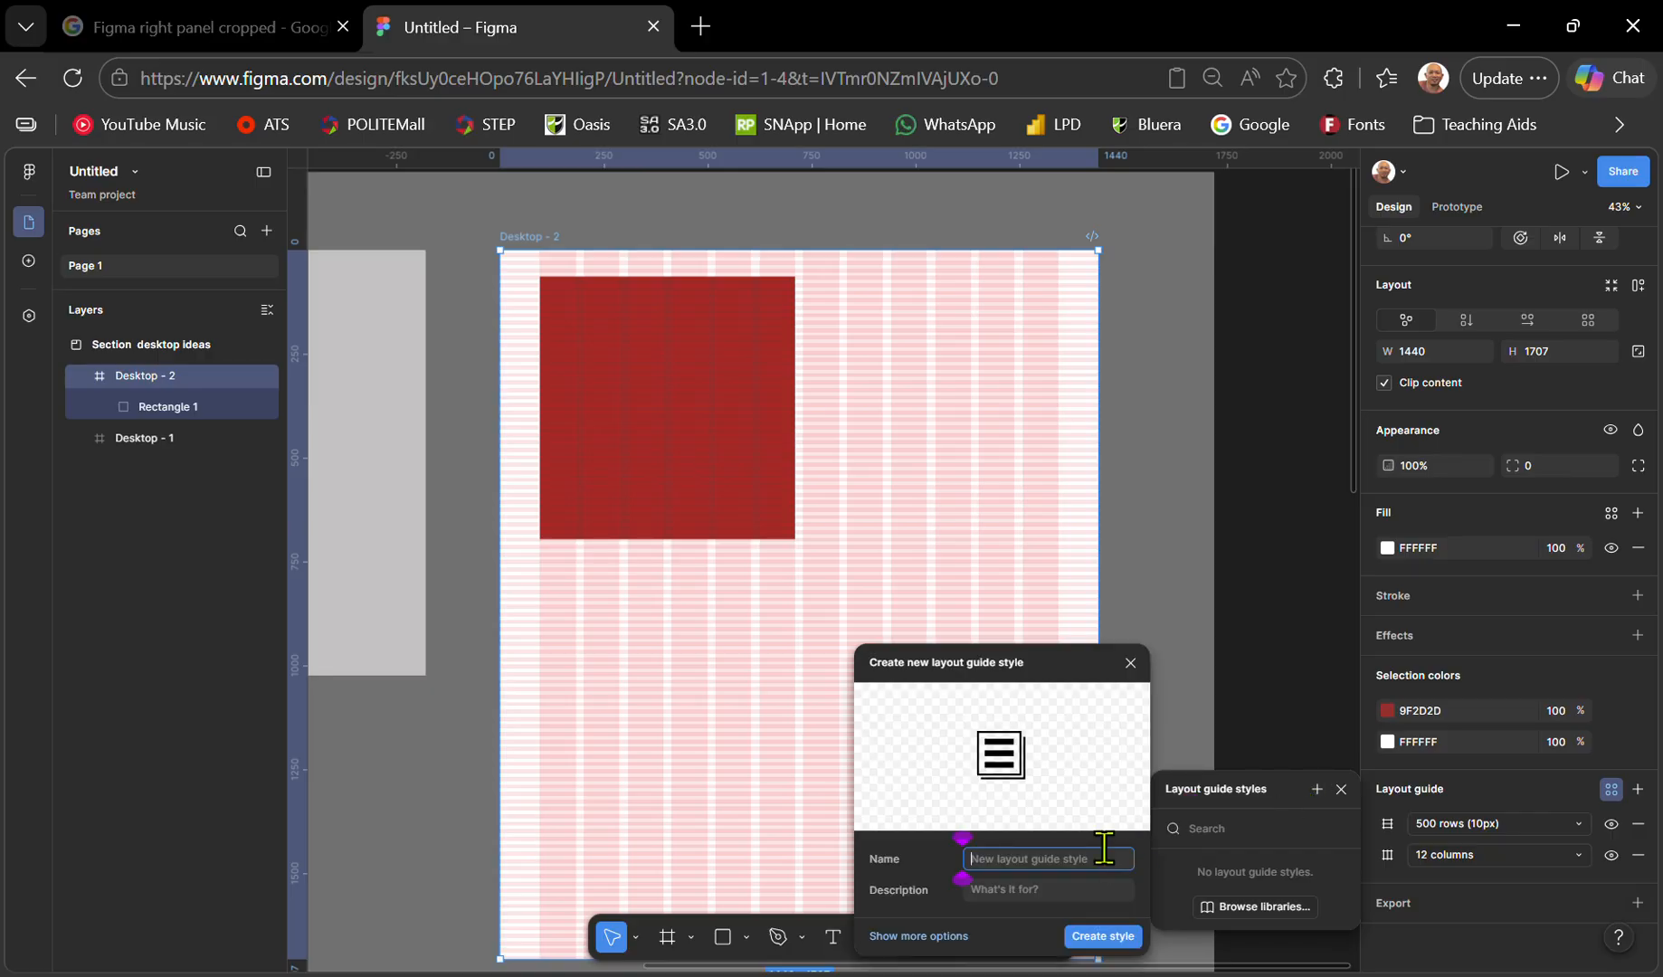
pyautogui.write('Desktop guide')
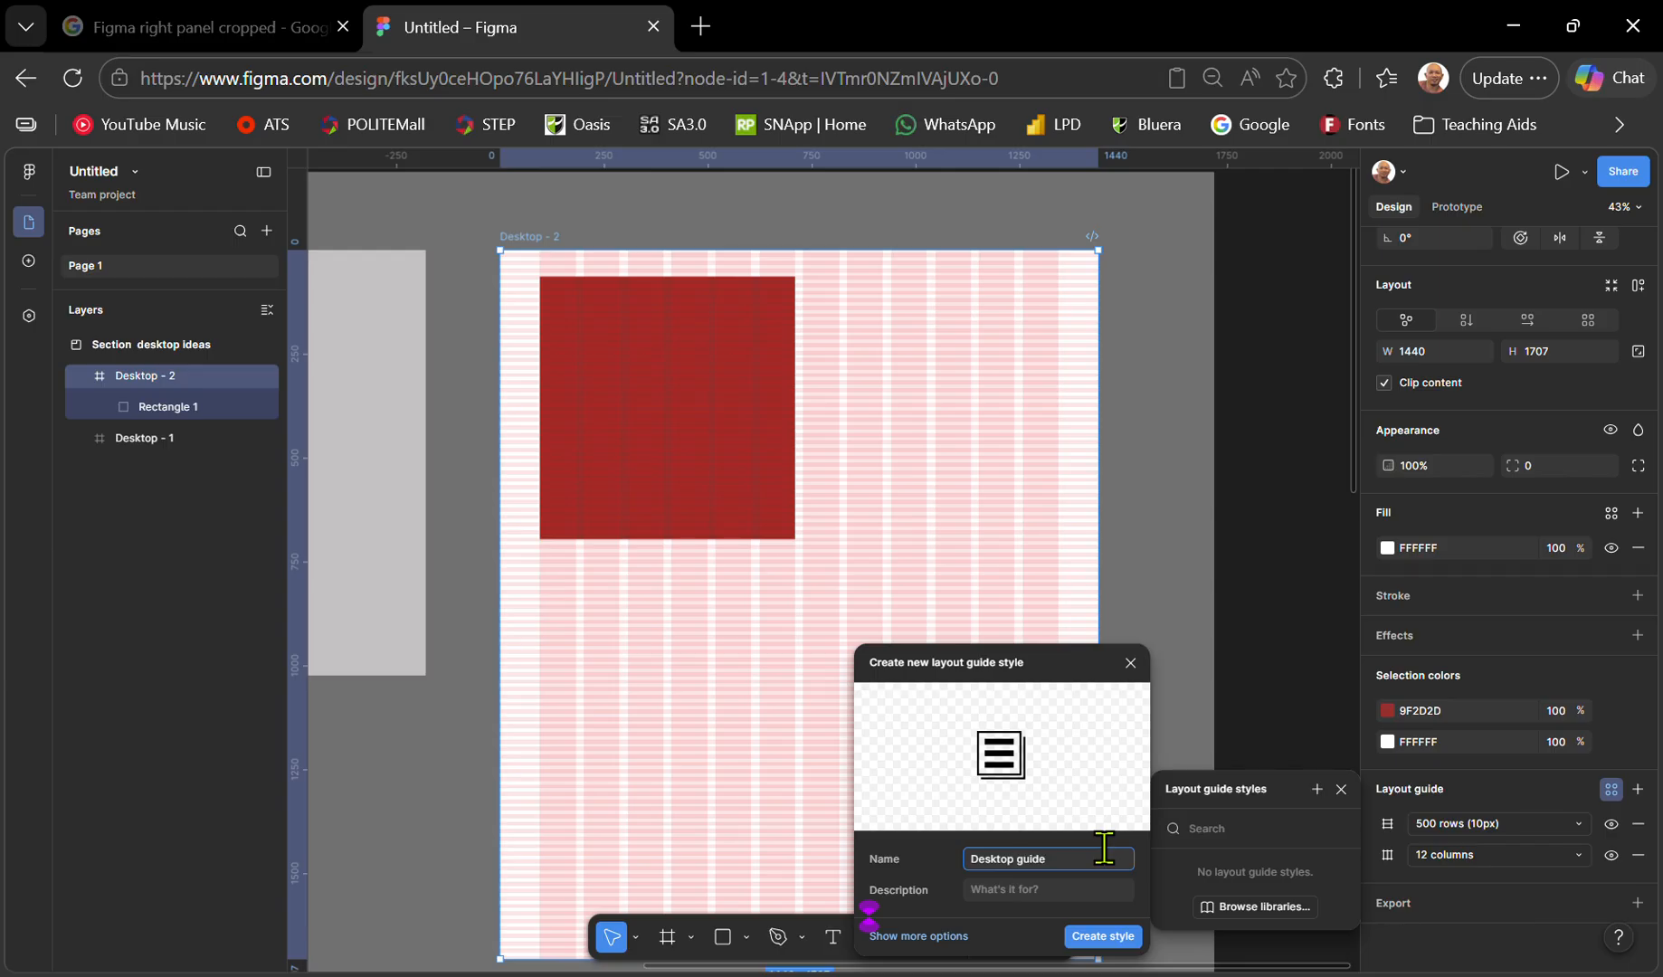
pyautogui.click(1102, 935)
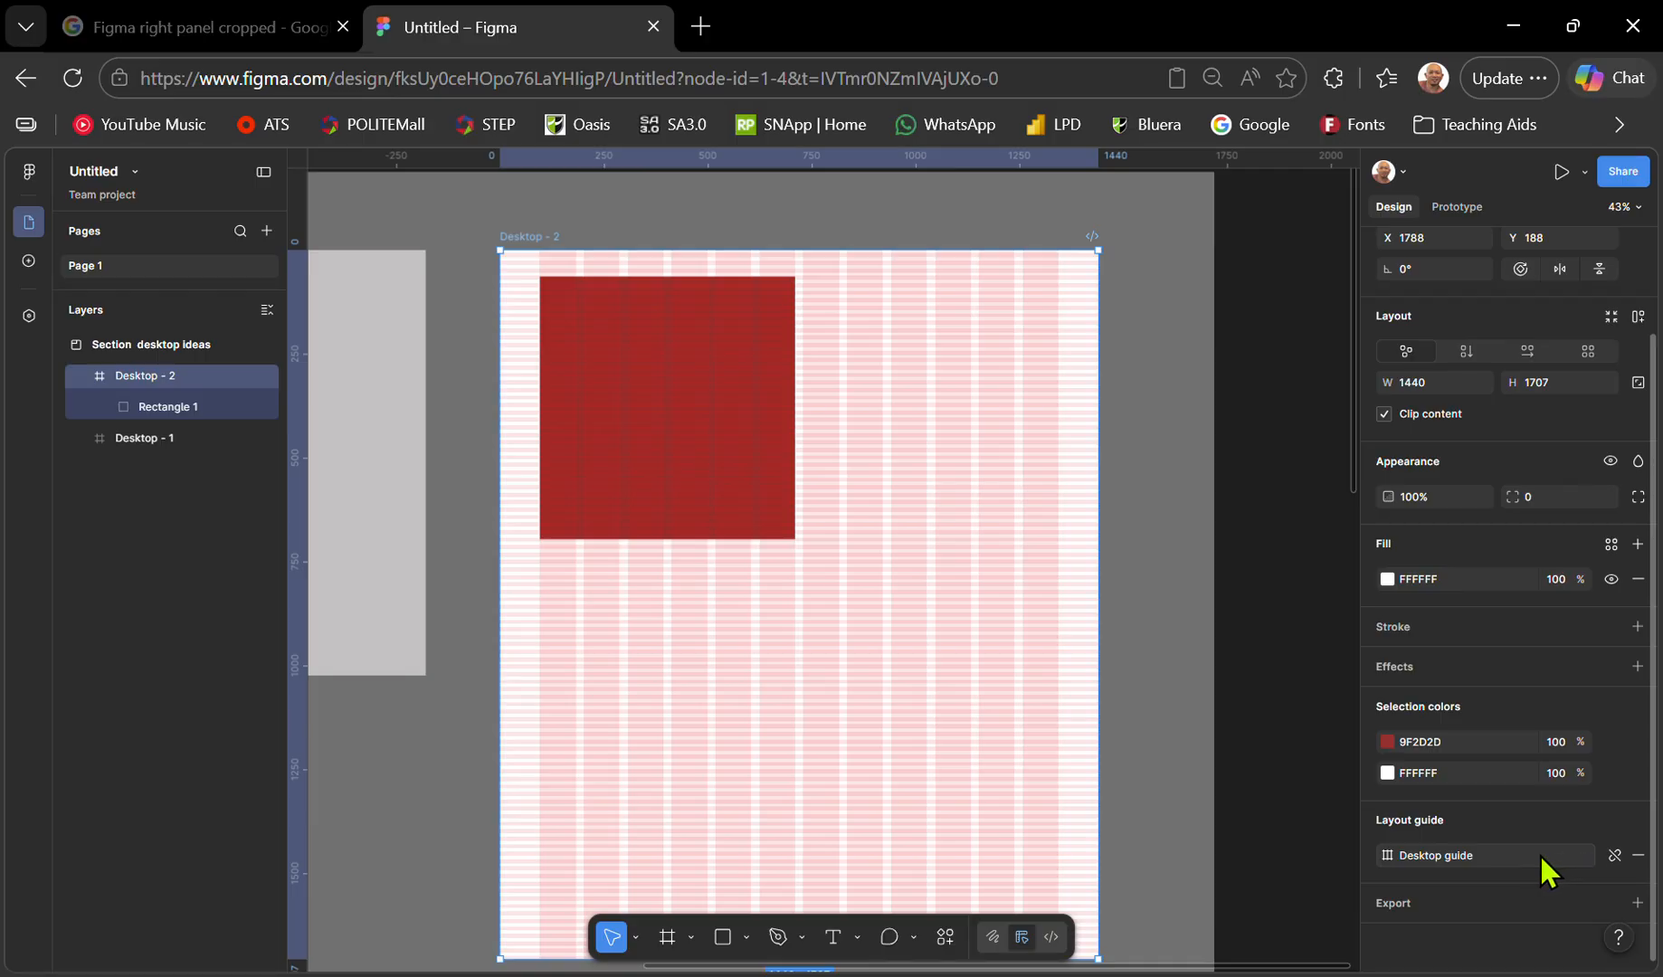
# - Shift the Desktop - 2 frame horizontally within the section to X 1834, keeping Y 188
pyautogui.keyDown('ctrl'); pyautogui.scroll(-3, 835, 679); pyautogui.keyUp('ctrl')
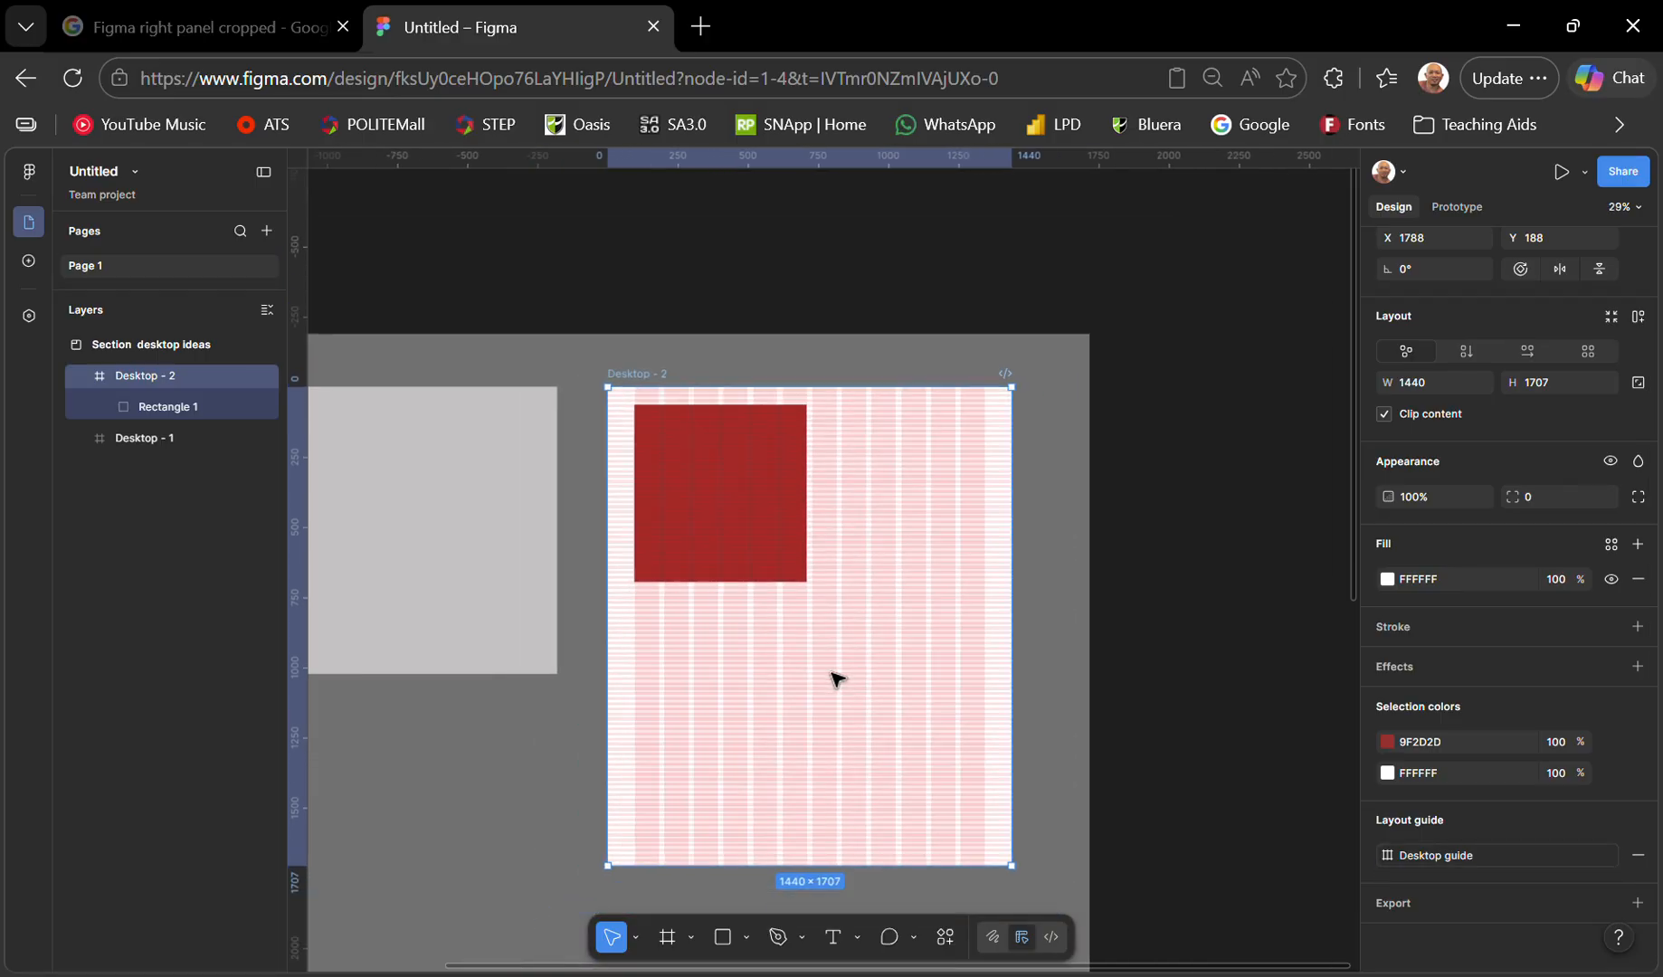
pyautogui.scroll(-3, 835, 679)
pyautogui.scroll(3, 835, 680)
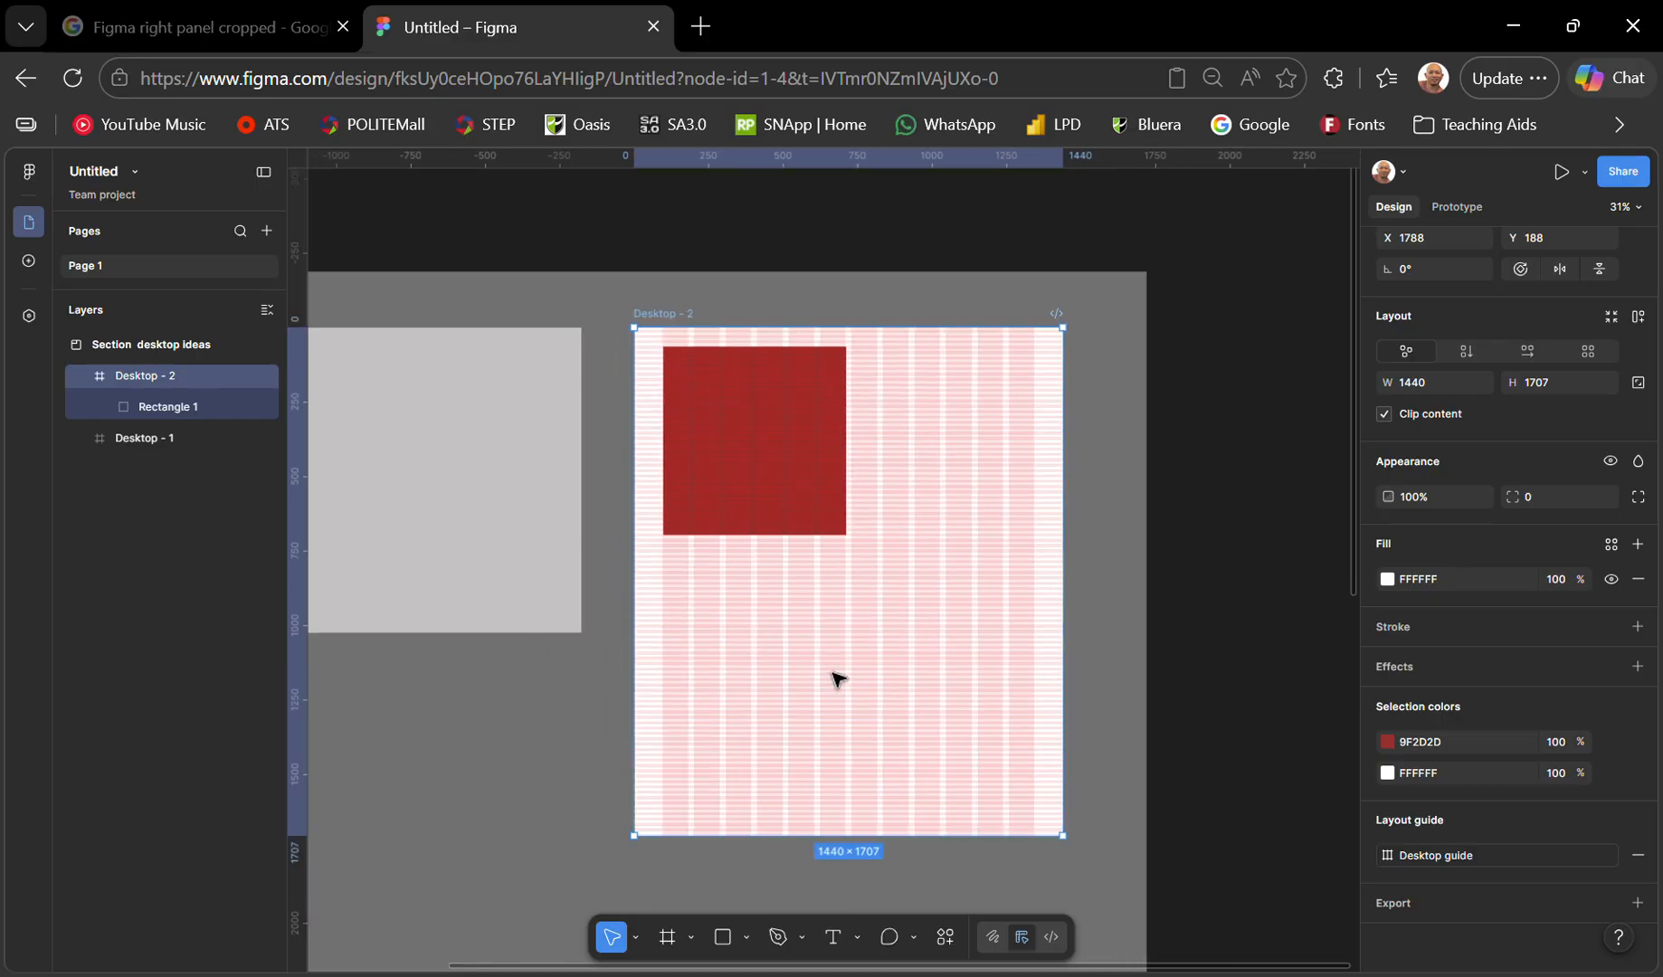
pyautogui.hscroll(-1, 832, 673)
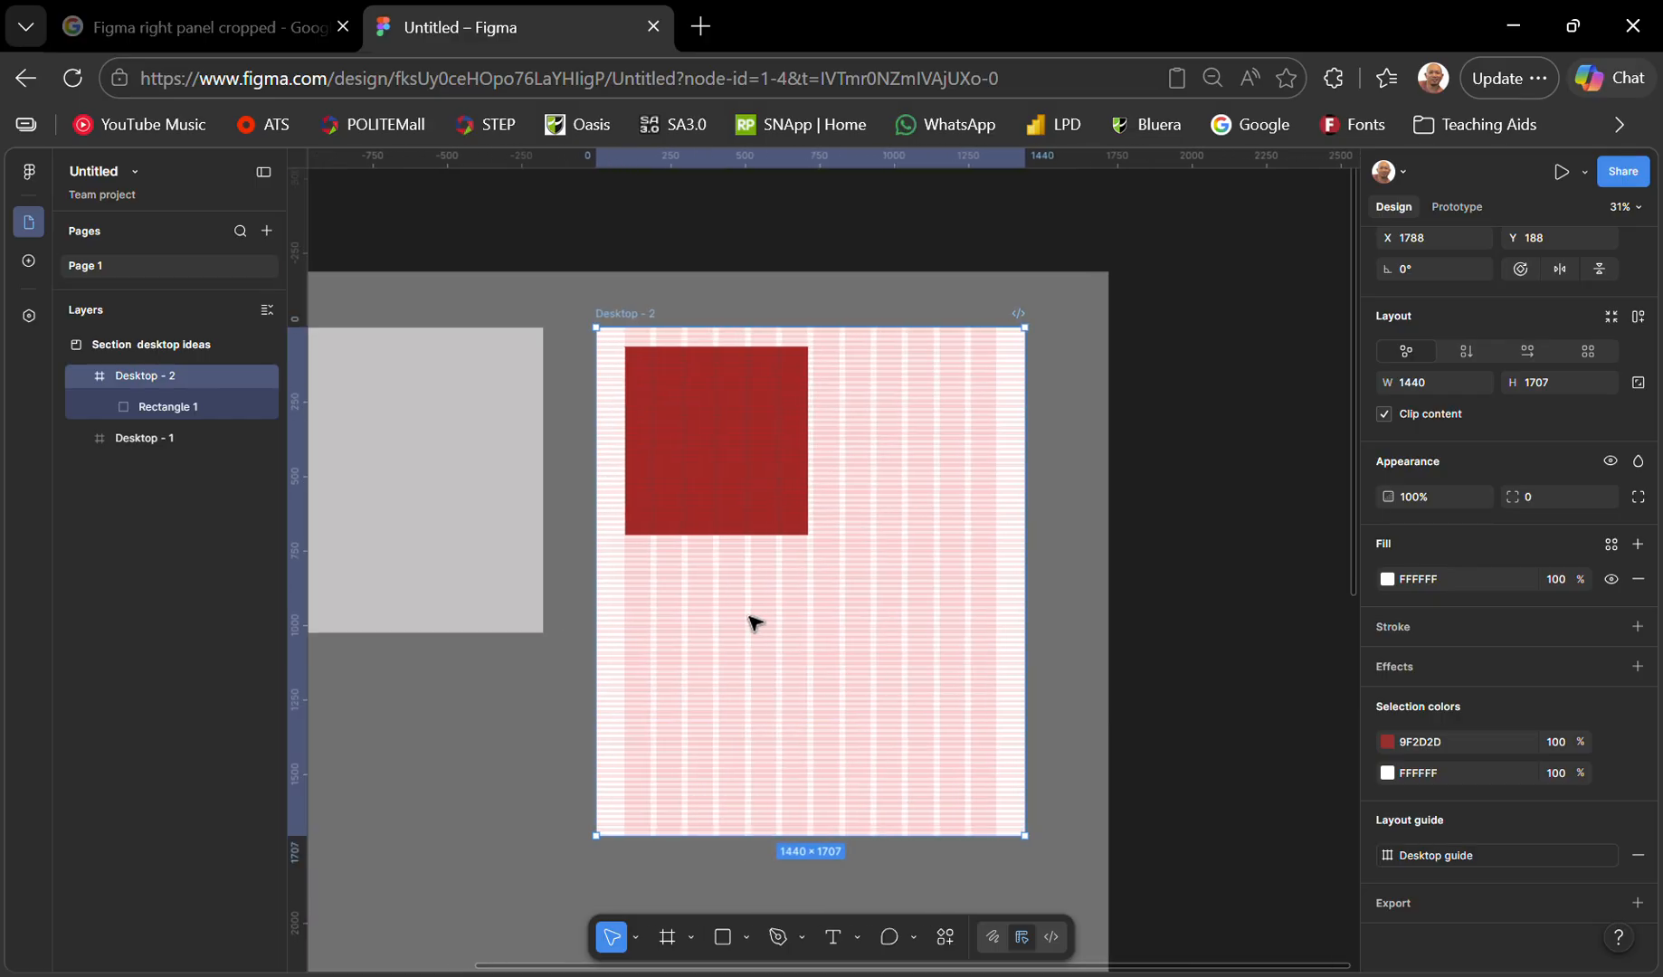
pyautogui.moveTo(730, 446)
pyautogui.mouseDown()
pyautogui.moveTo(791, 460)
pyautogui.moveTo(743, 446)
pyautogui.mouseUp()
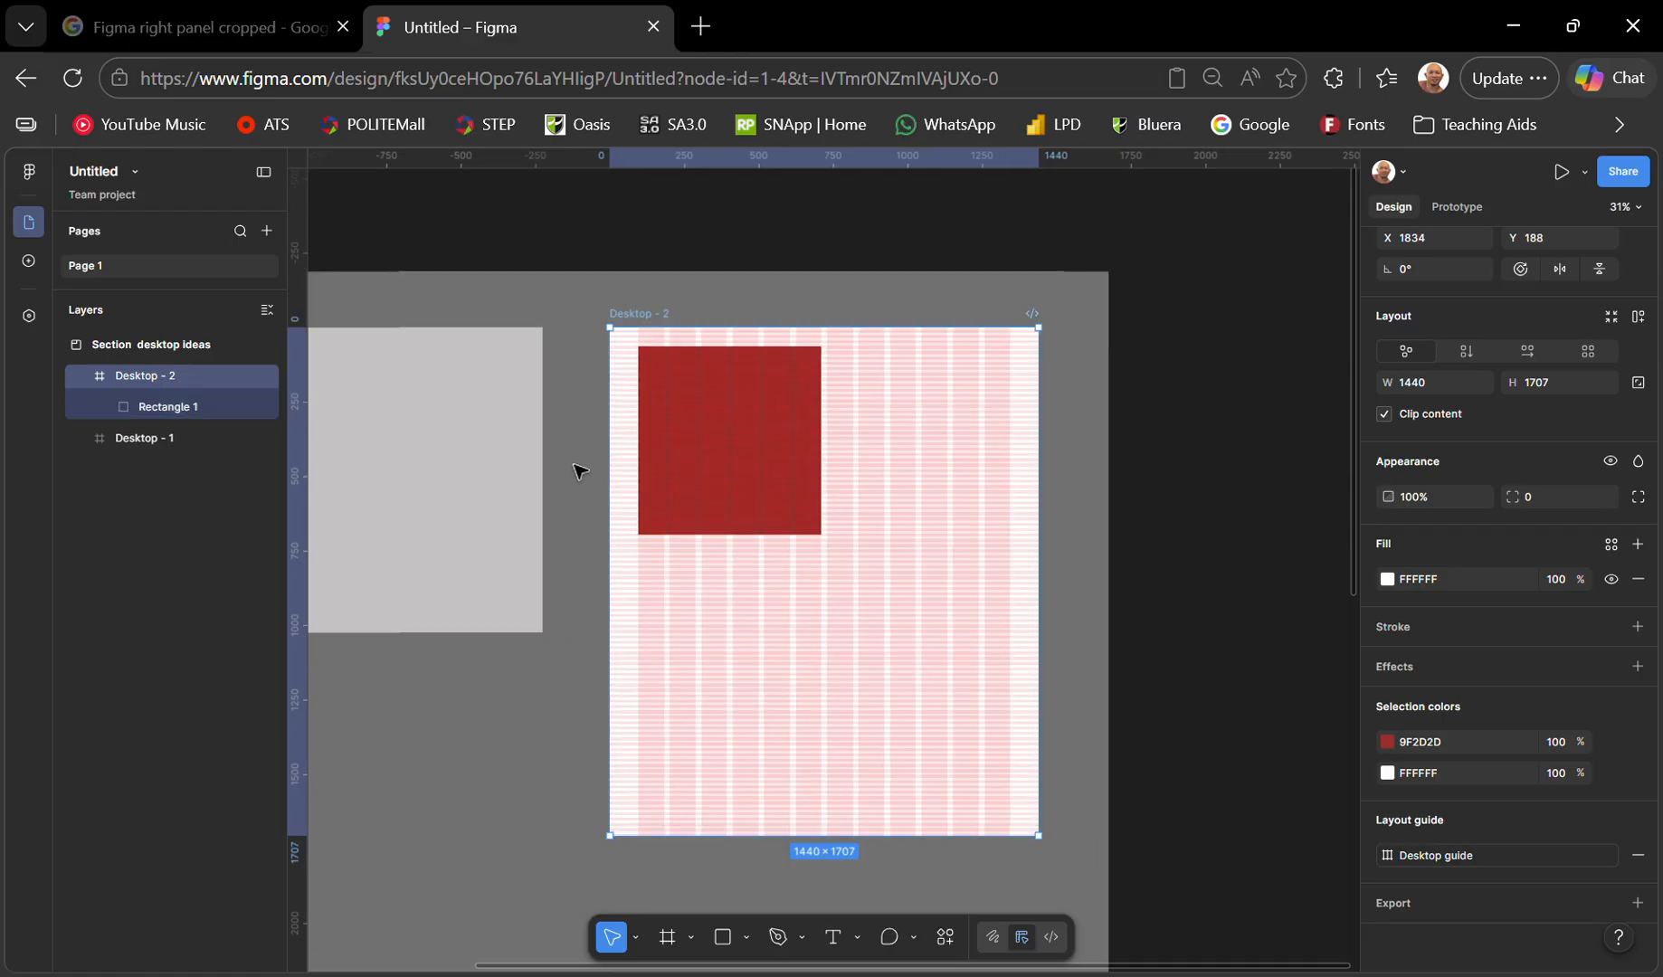
# - Nudge the red rectangle to Y 72 and place a duplicate beside it at X 730, Y 70, snapped to the remaining columns
pyautogui.click(674, 427)
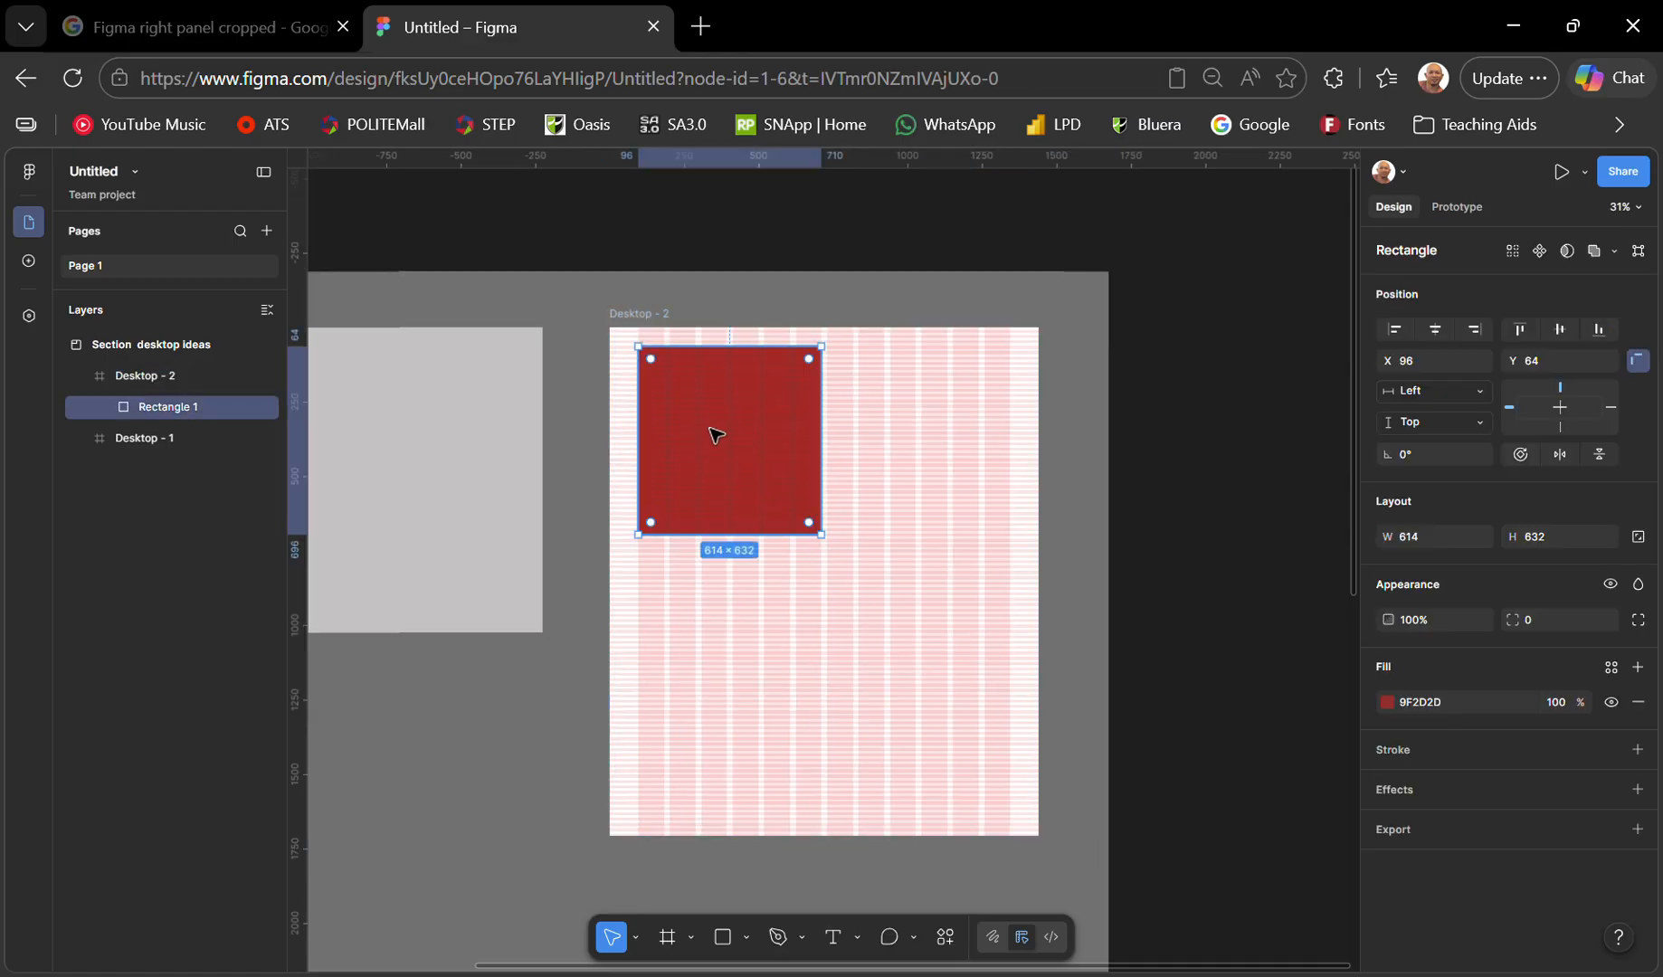
pyautogui.moveTo(722, 440)
pyautogui.mouseDown()
pyautogui.moveTo(791, 445)
pyautogui.moveTo(725, 442)
pyautogui.mouseUp()
pyautogui.scroll(5, 725, 440)
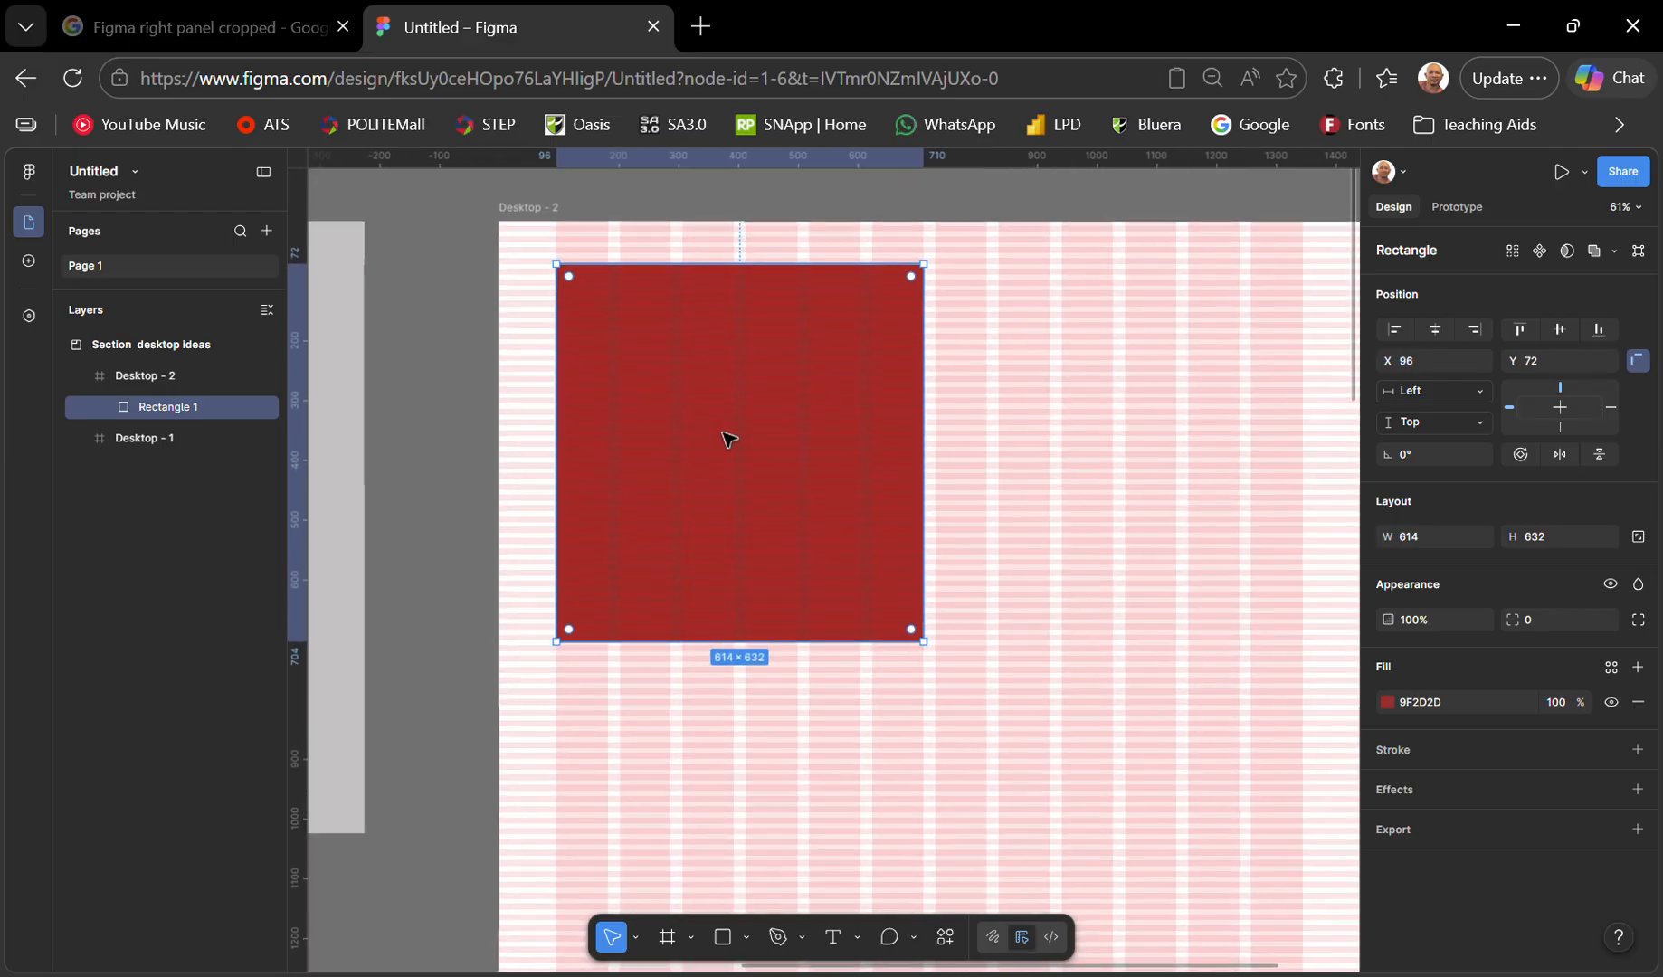
pyautogui.moveTo(738, 392); pyautogui.dragTo(1117, 409)
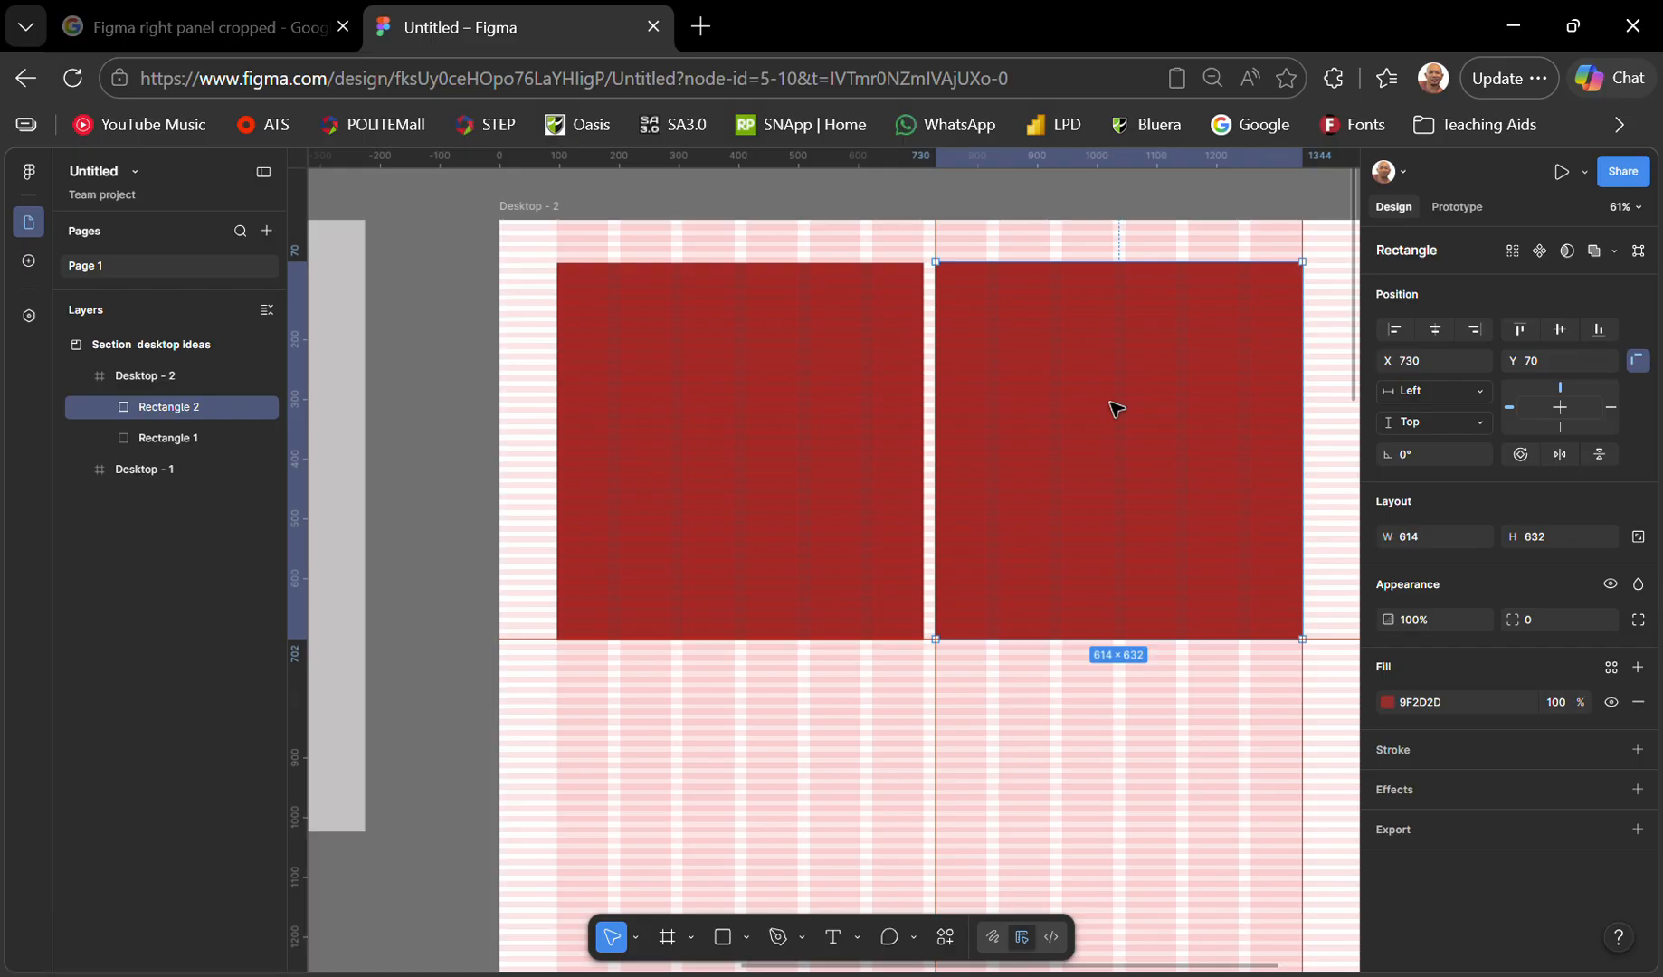
# - Align the original red rectangle with its copy by moving it to X 96, Y 70
pyautogui.click(449, 472)
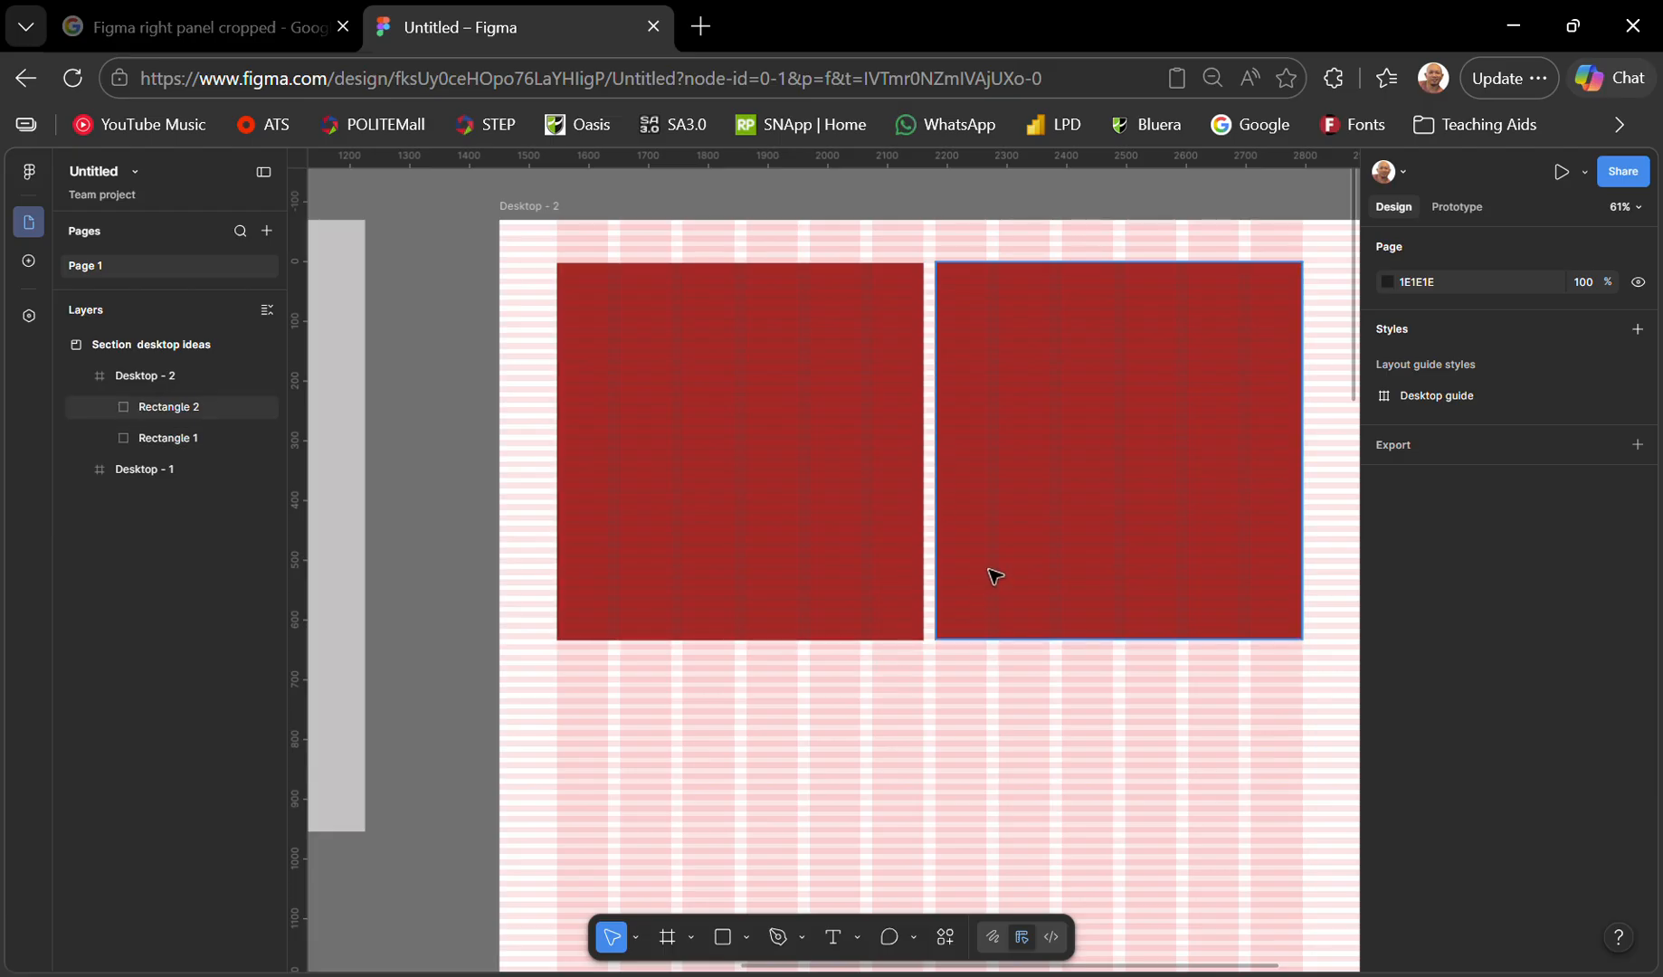
pyautogui.moveTo(988, 569); pyautogui.dragTo(994, 568)
pyautogui.click(825, 531)
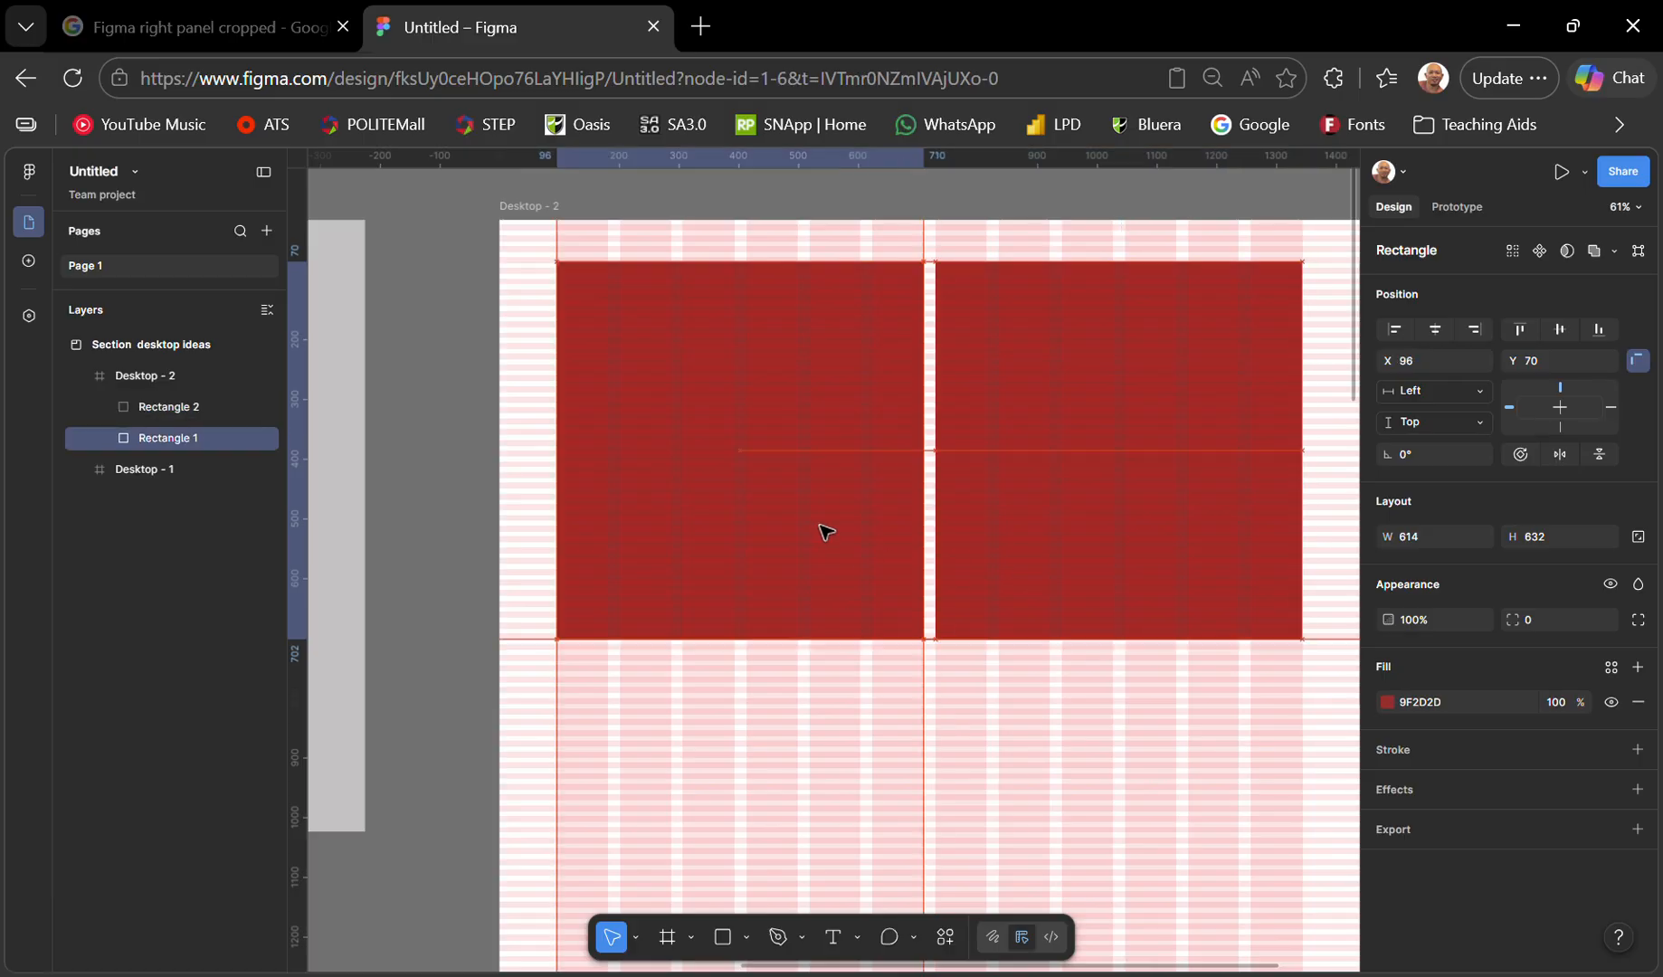
pyautogui.moveTo(825, 531); pyautogui.dragTo(825, 538)
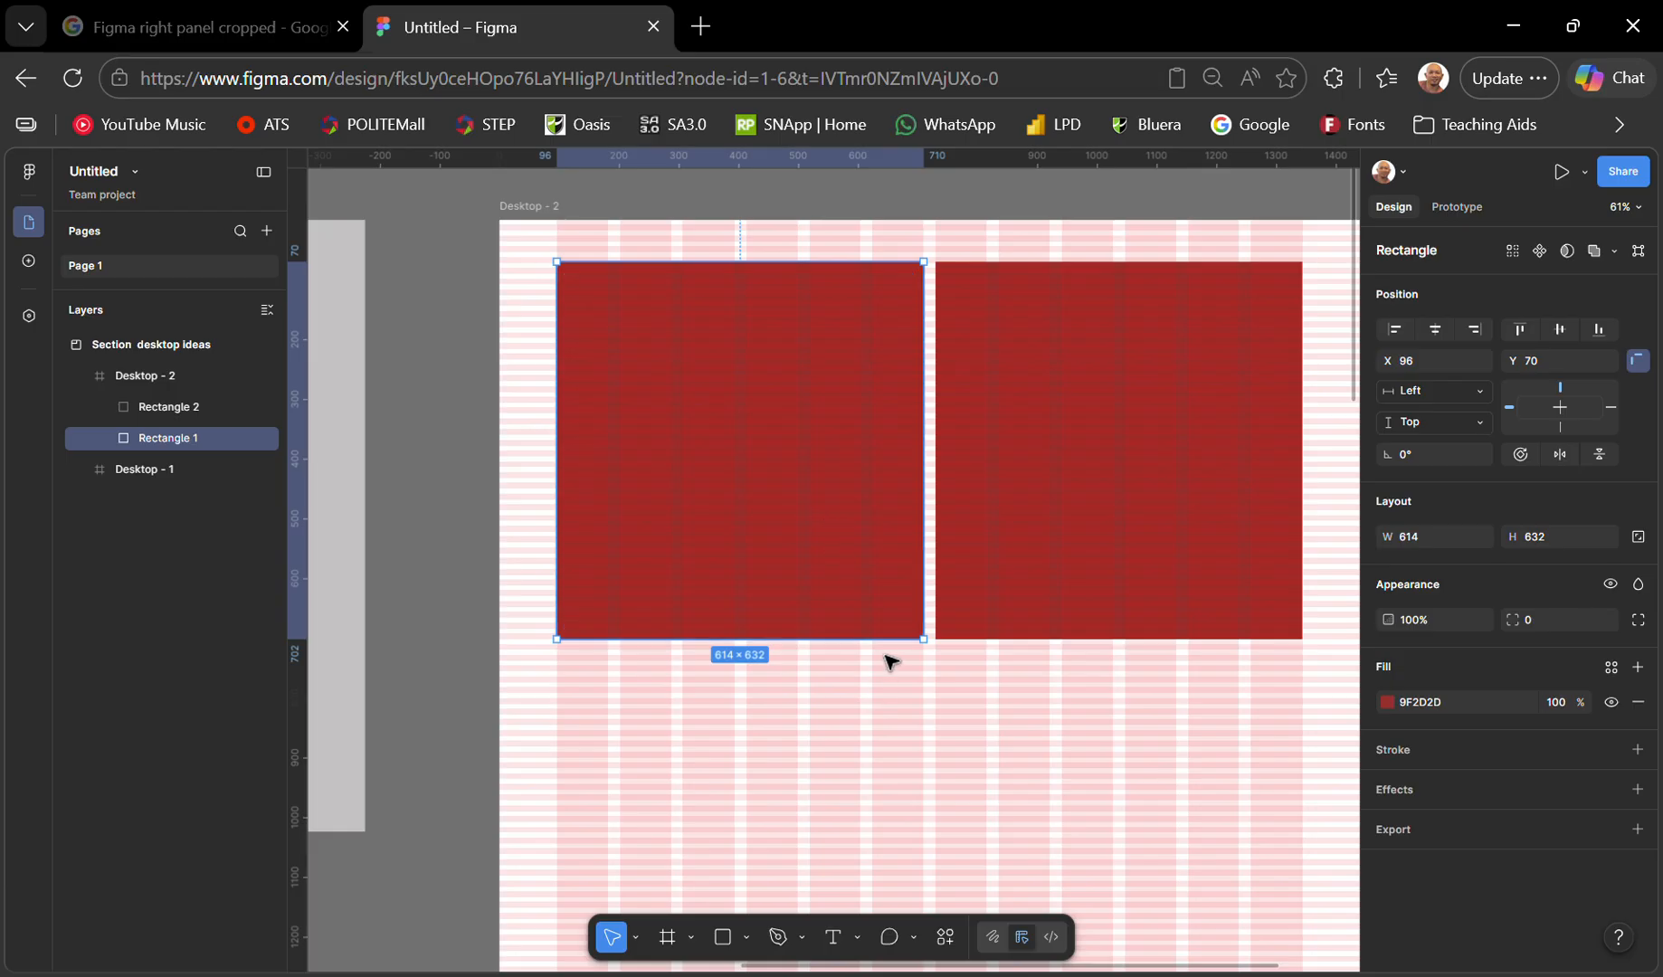
# - Hide the layout guides to check the two rectangles without them, and show the guides again
pyautogui.scroll(-3, 888, 658)
pyautogui.scroll(-4, 888, 651)
pyautogui.scroll(2, 891, 651)
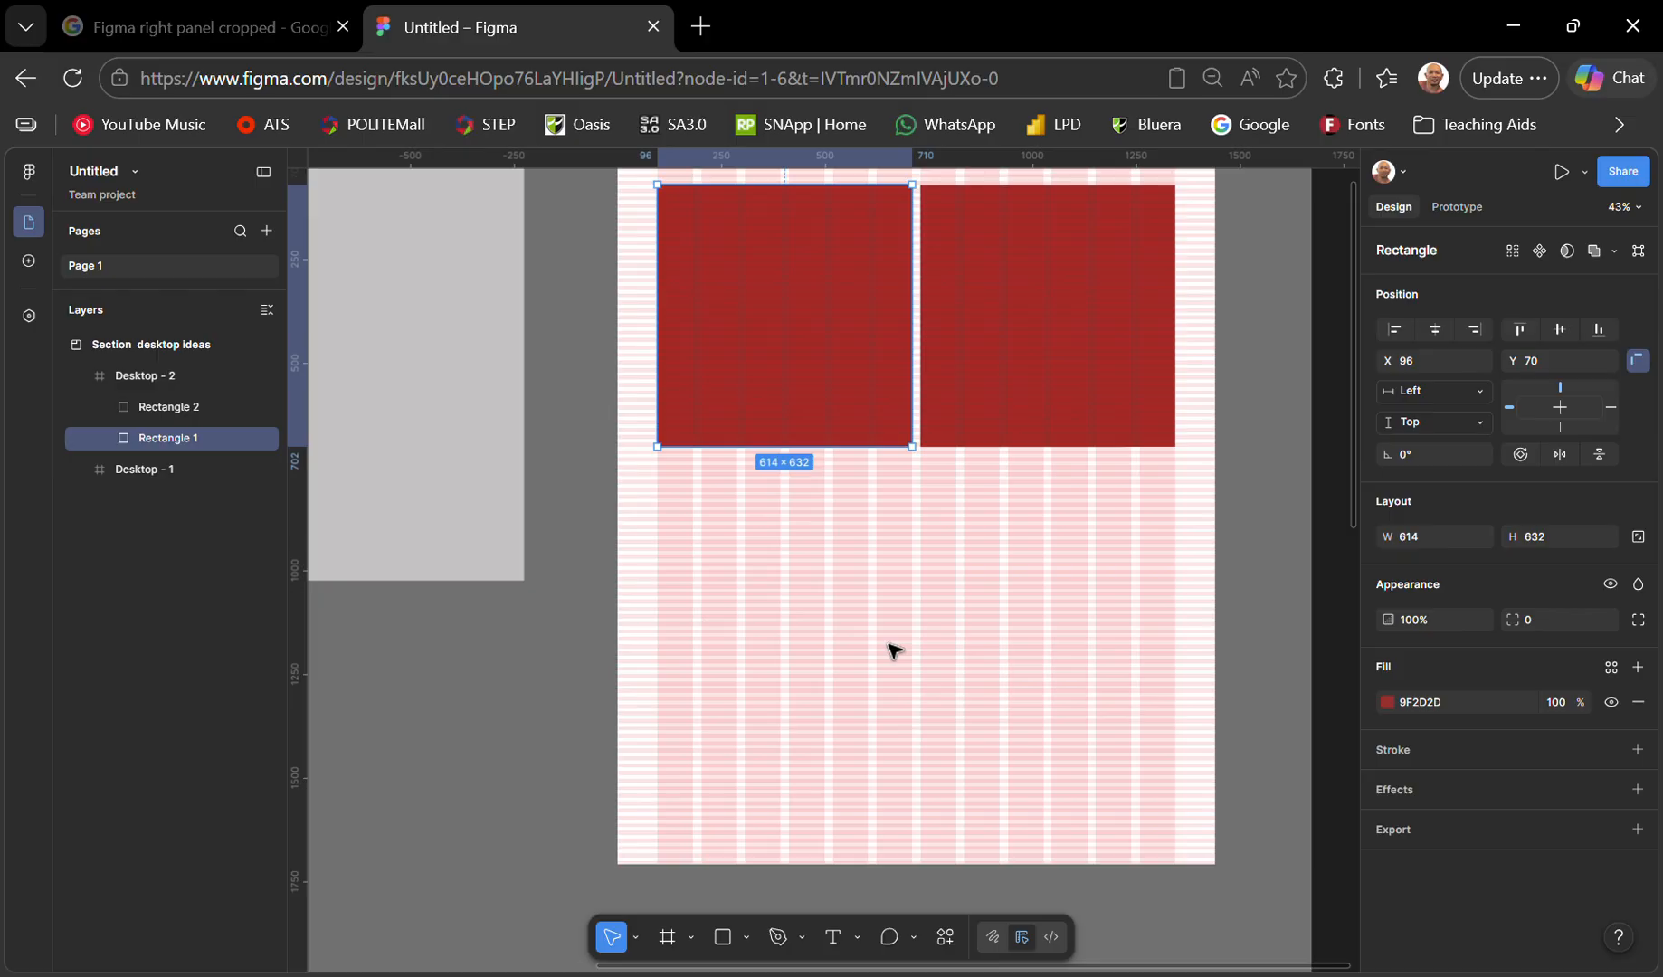
pyautogui.hotkey('ctrl', 'shift', '4')
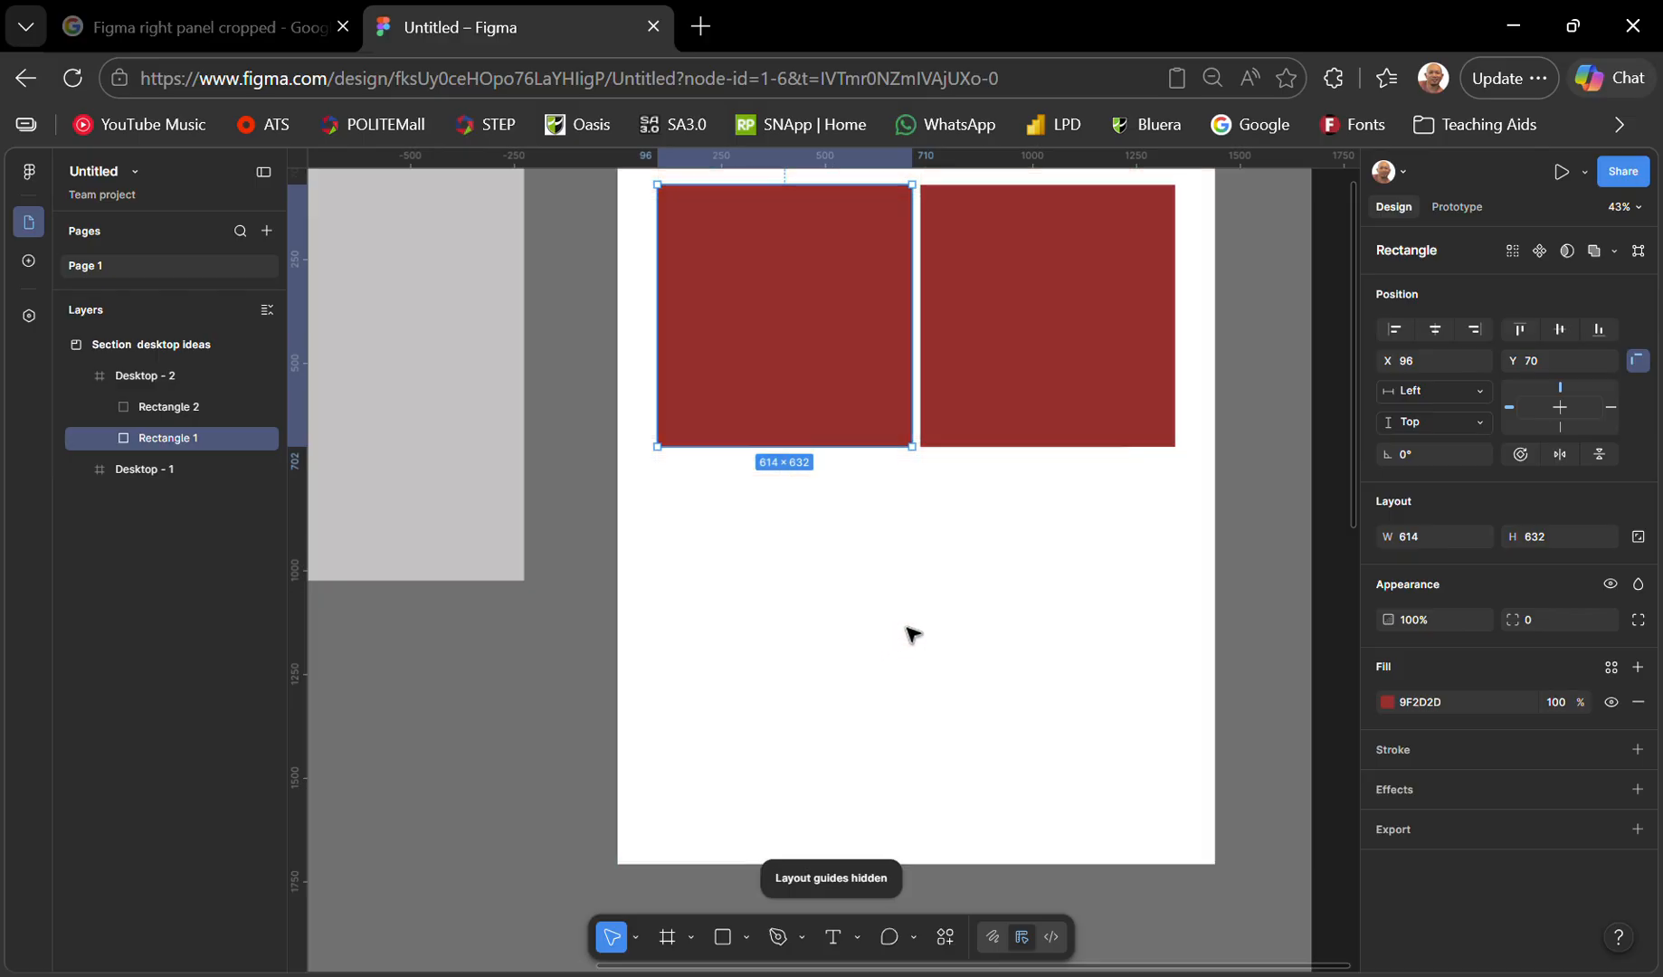
pyautogui.scroll(2, 908, 633)
pyautogui.click(564, 567)
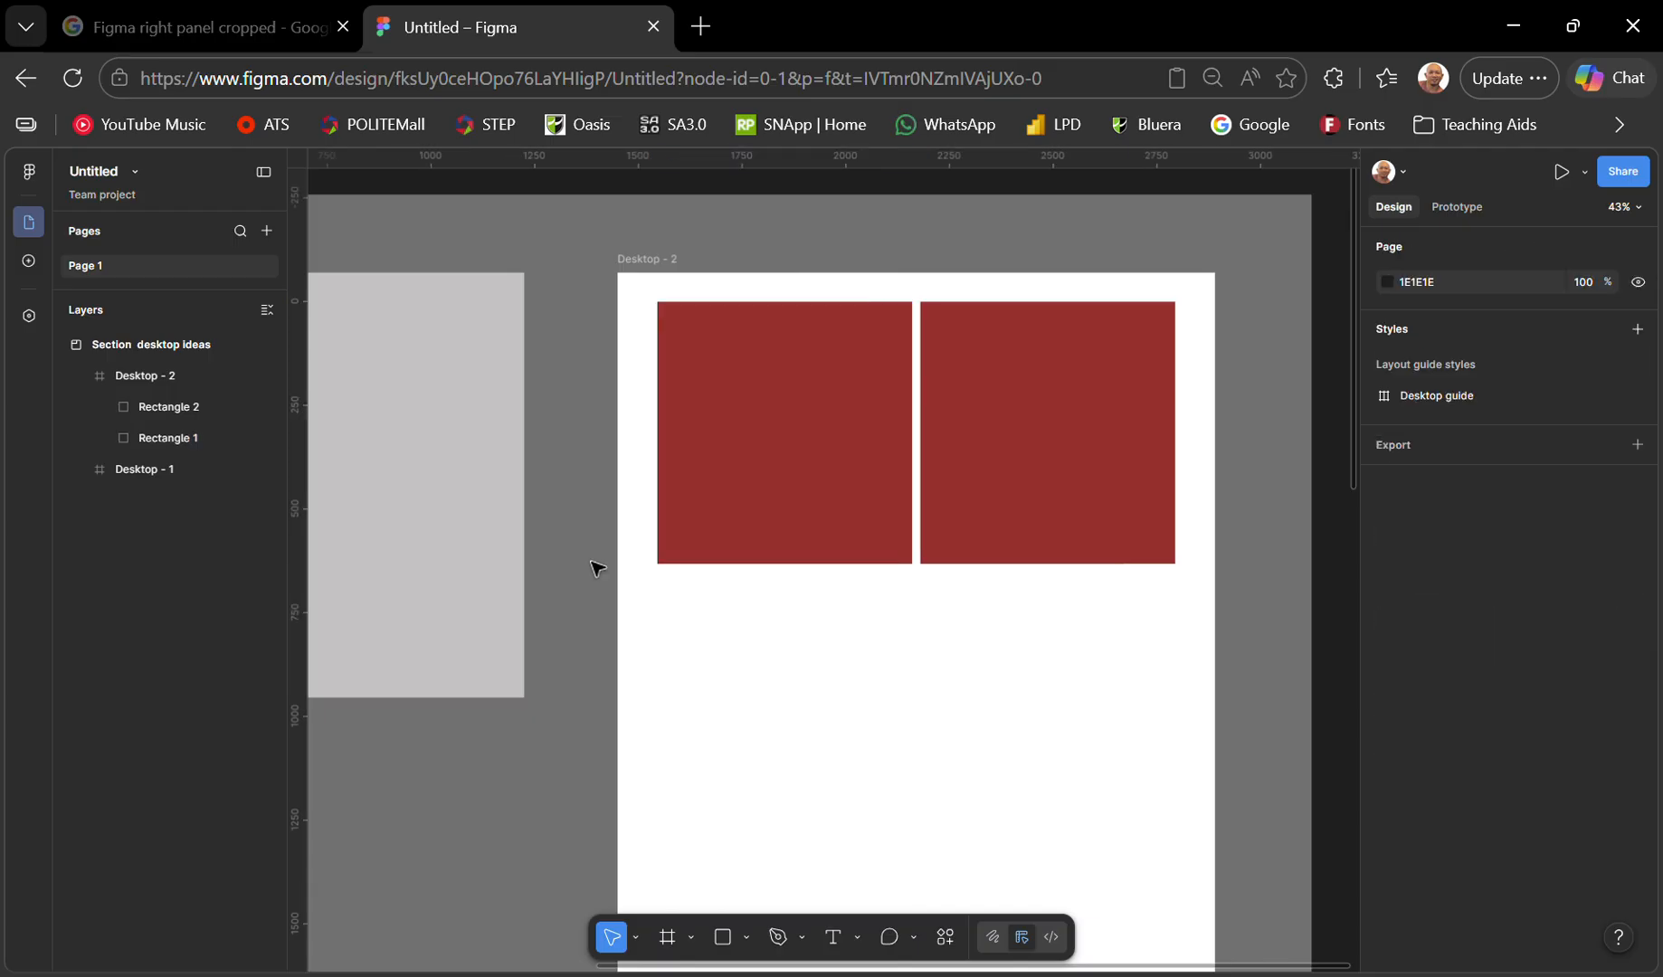
pyautogui.hotkey('ctrl', 'shift', '4')
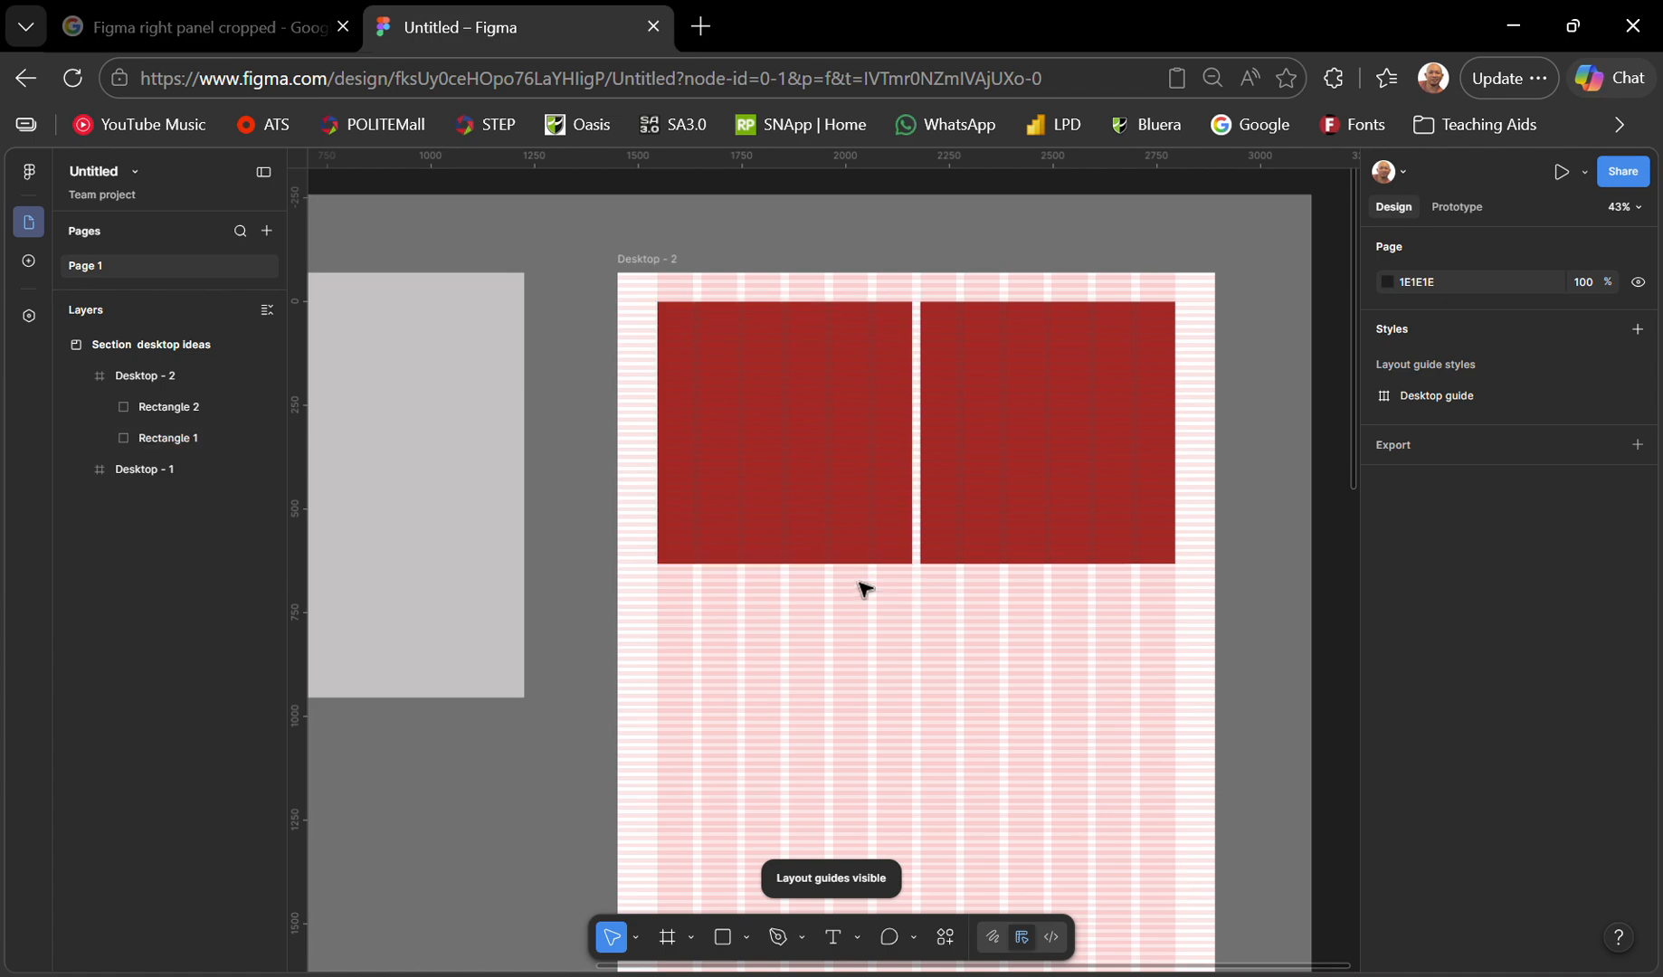
# - Create a 1440 × 1024 frame from the Desktop preset and place it in the section below Desktop - 2 at X 1834, Y 2138
pyautogui.scroll(-2, 864, 592)
pyautogui.keyDown('ctrl'); pyautogui.scroll(-3, 864, 592); pyautogui.keyUp('ctrl')
pyautogui.hscroll(-3, 864, 593)
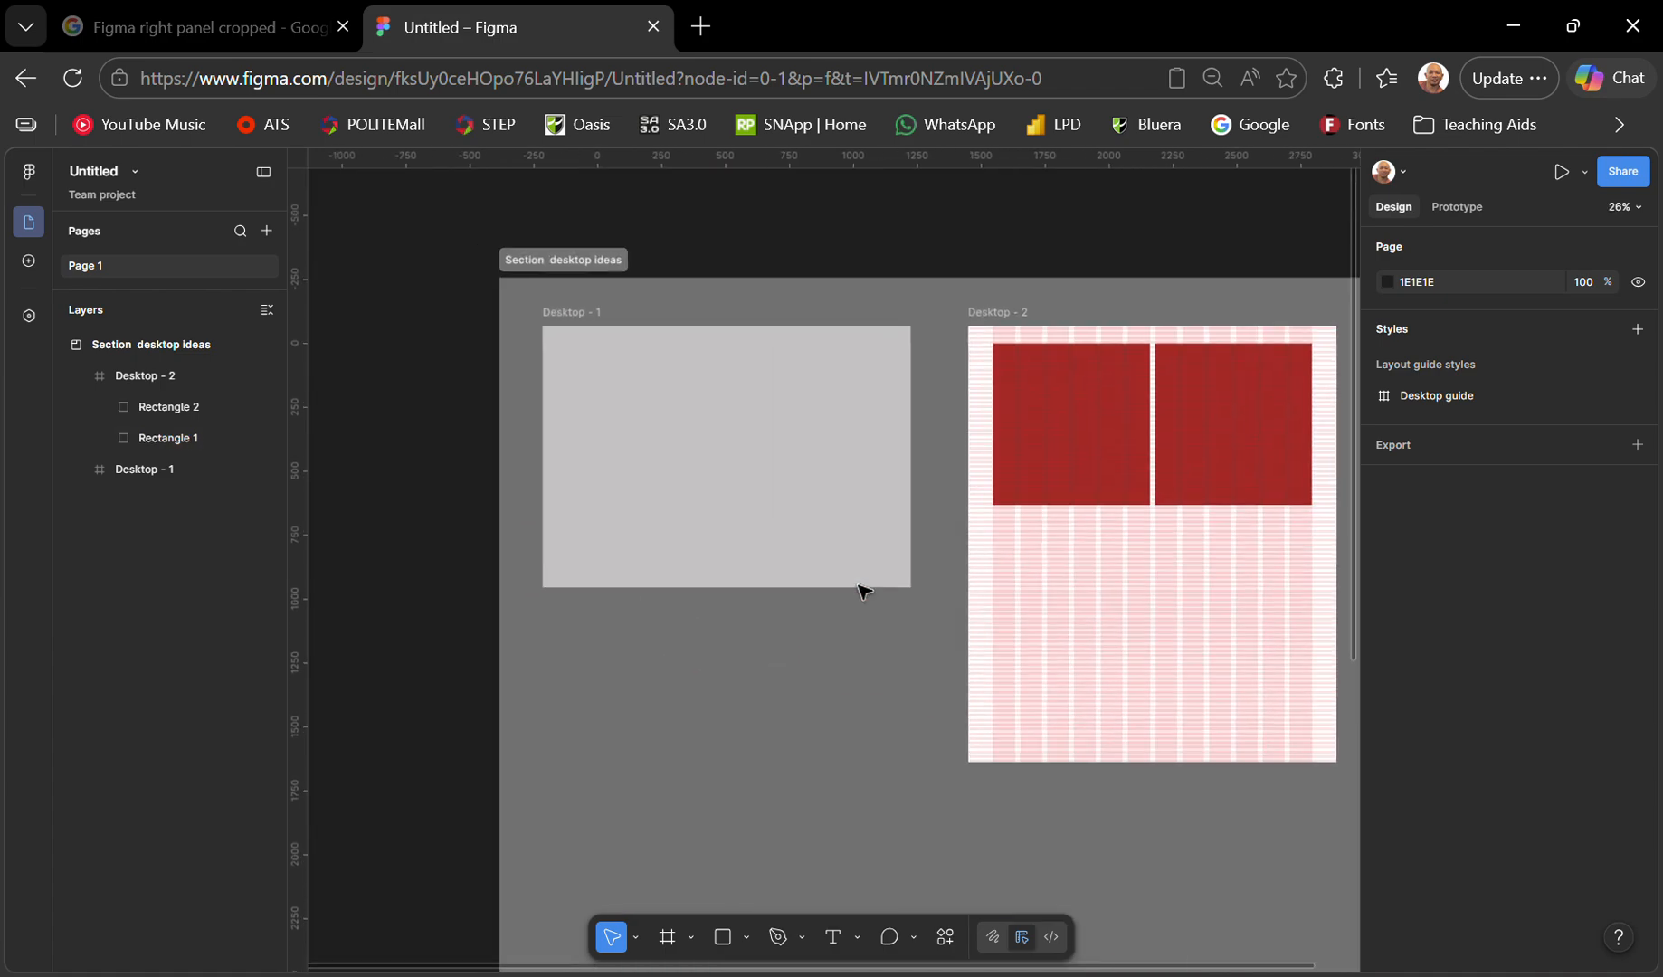
pyautogui.scroll(-2, 864, 592)
pyautogui.scroll(-3, 864, 593)
pyautogui.hscroll(3, 863, 592)
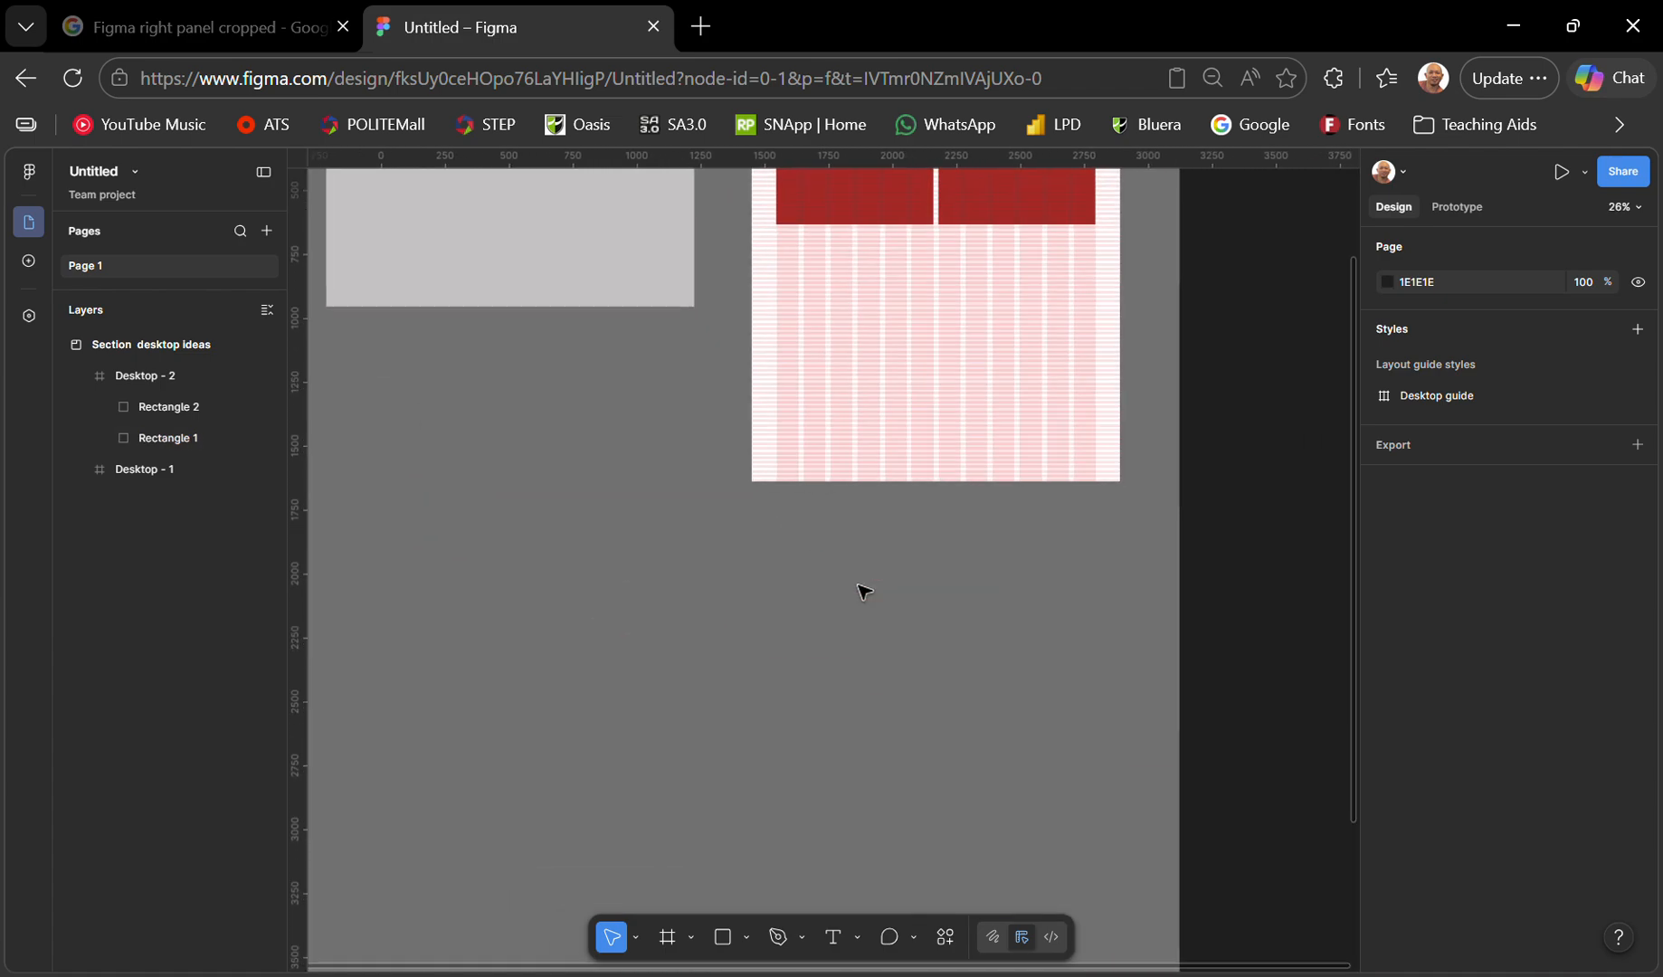
pyautogui.click(803, 624)
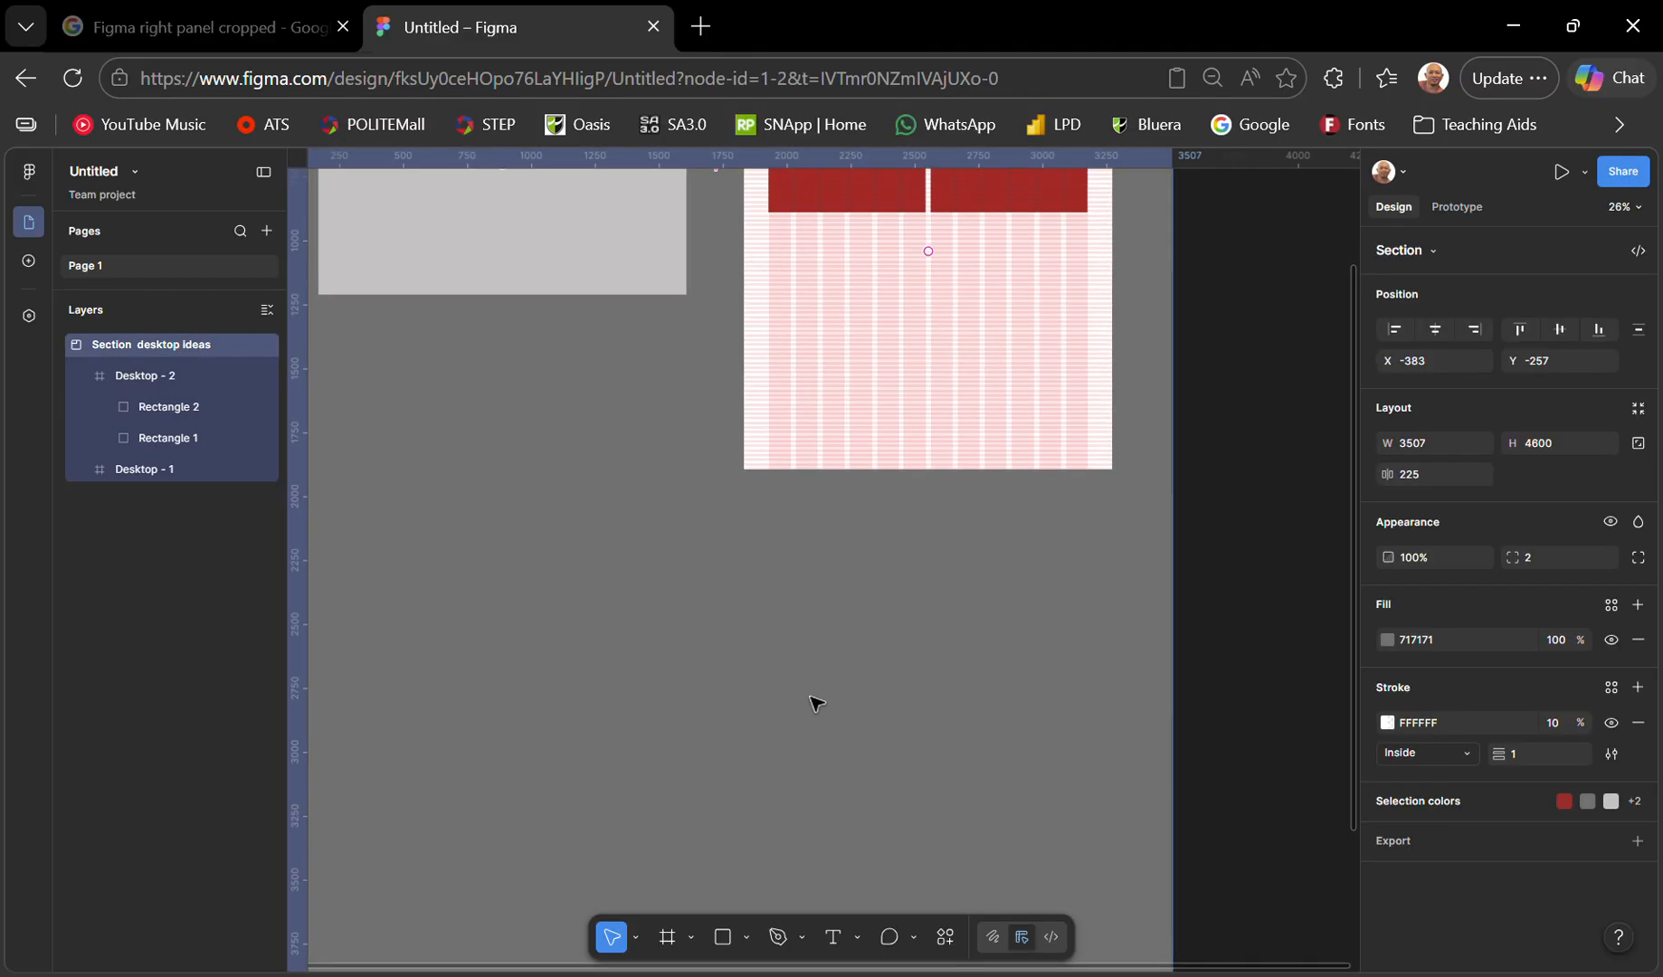
pyautogui.press('f')
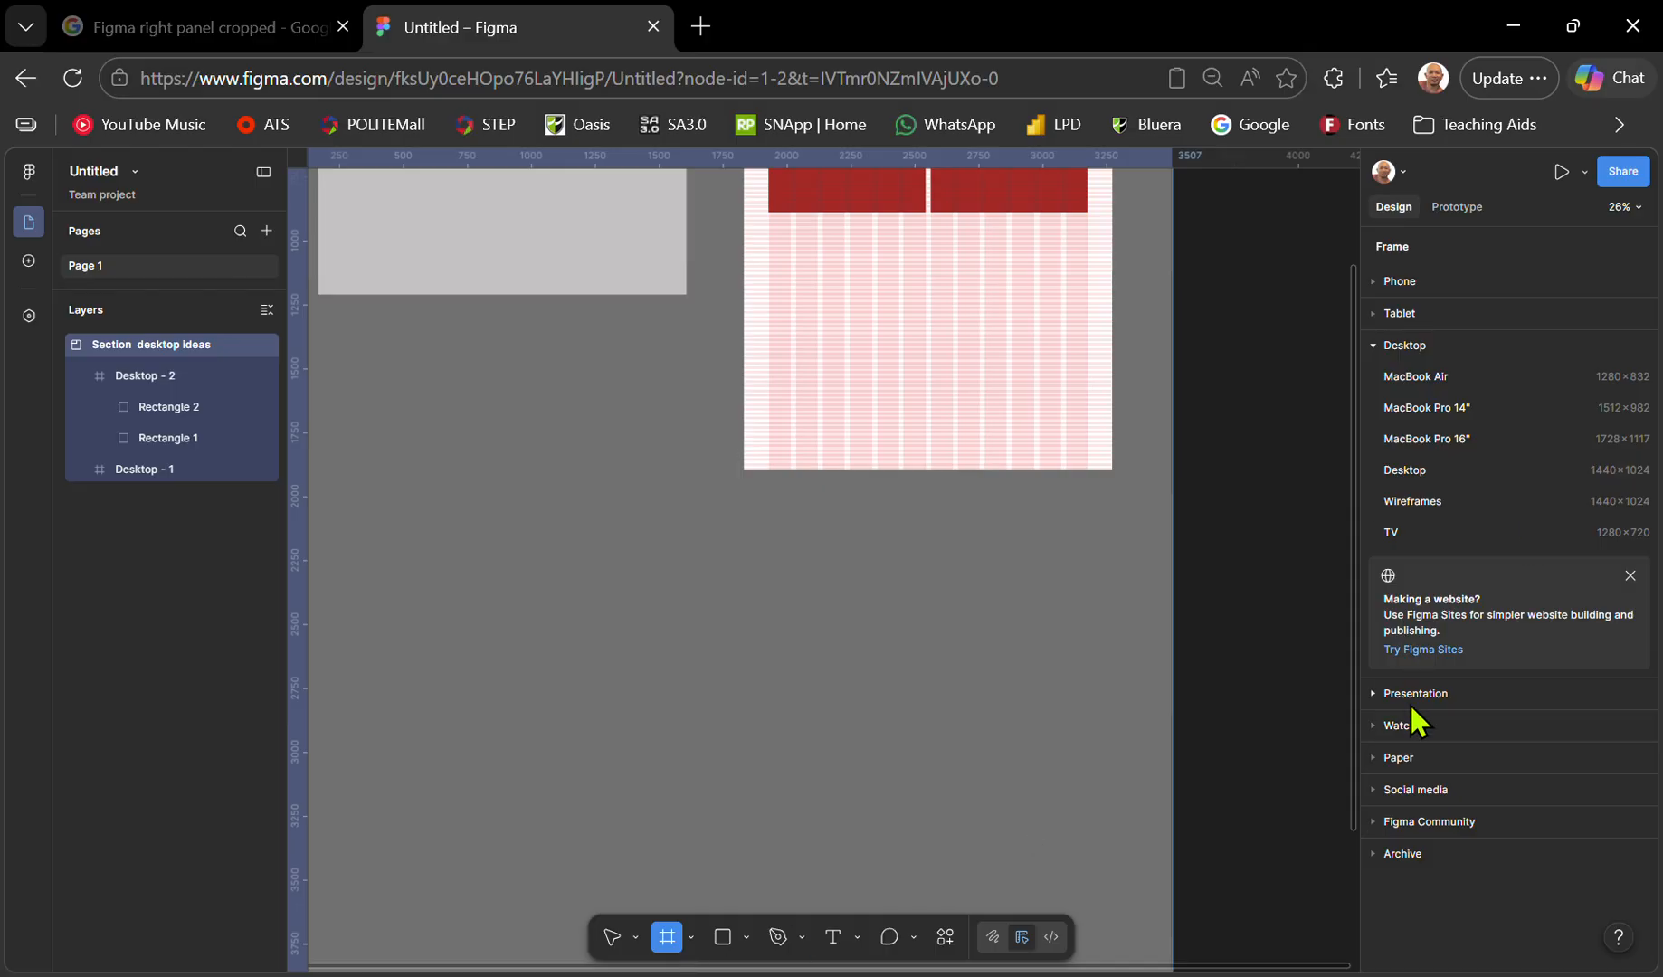
pyautogui.click(1427, 468)
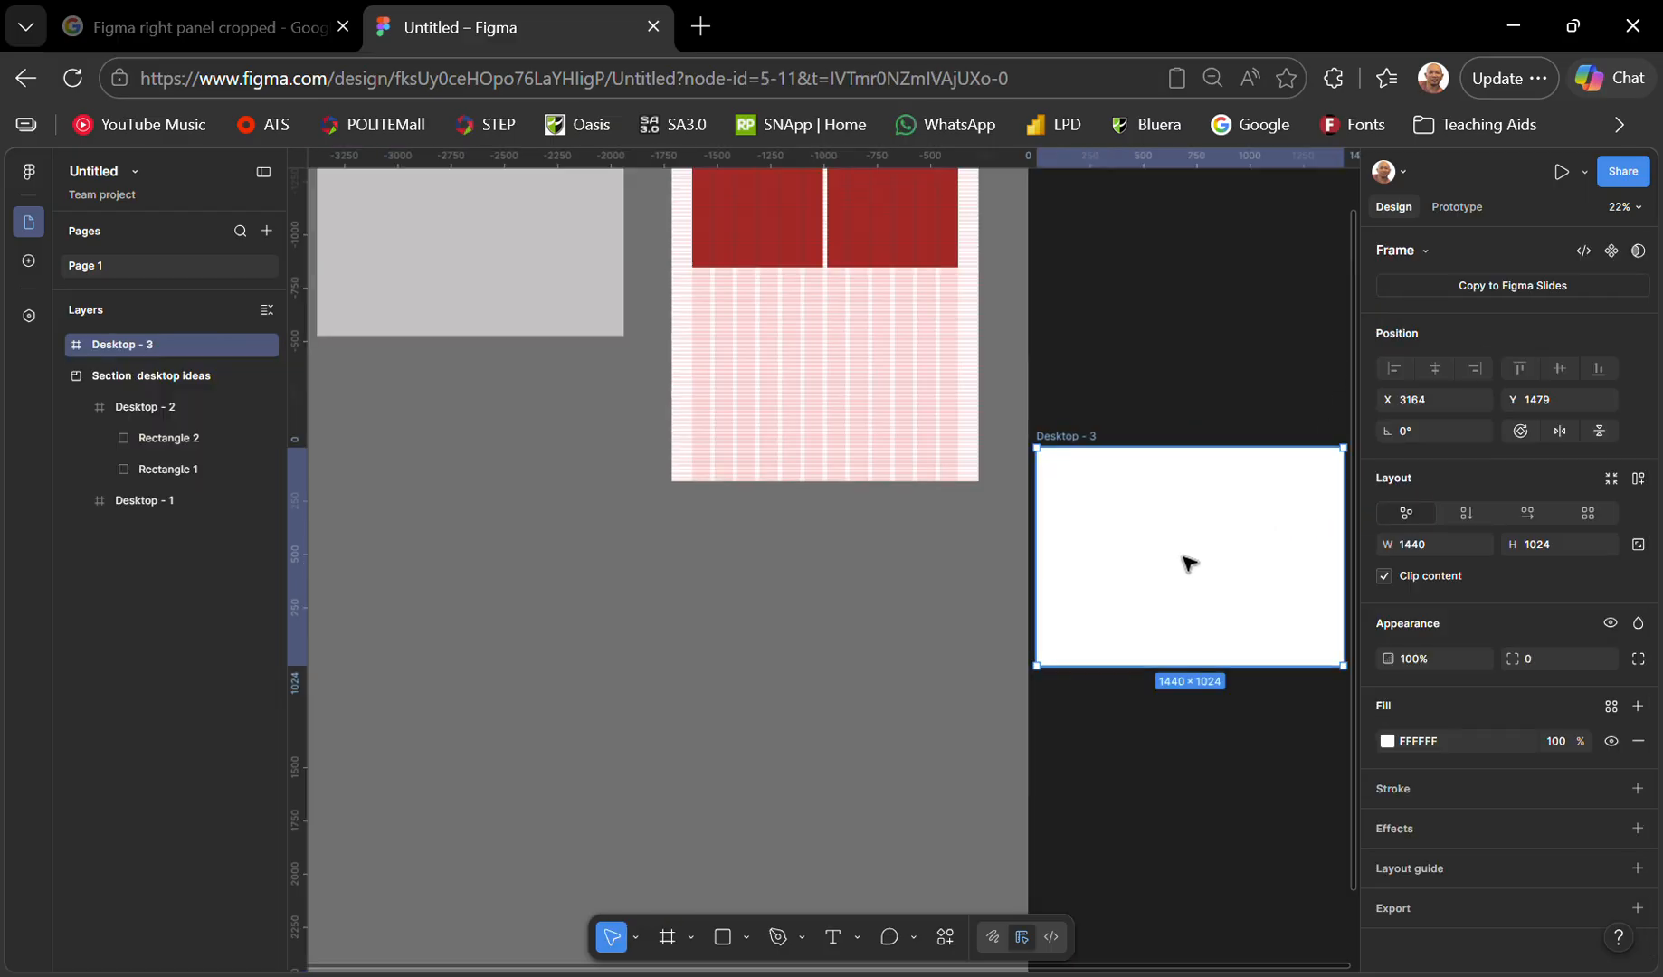
pyautogui.moveTo(1185, 560); pyautogui.dragTo(822, 642)
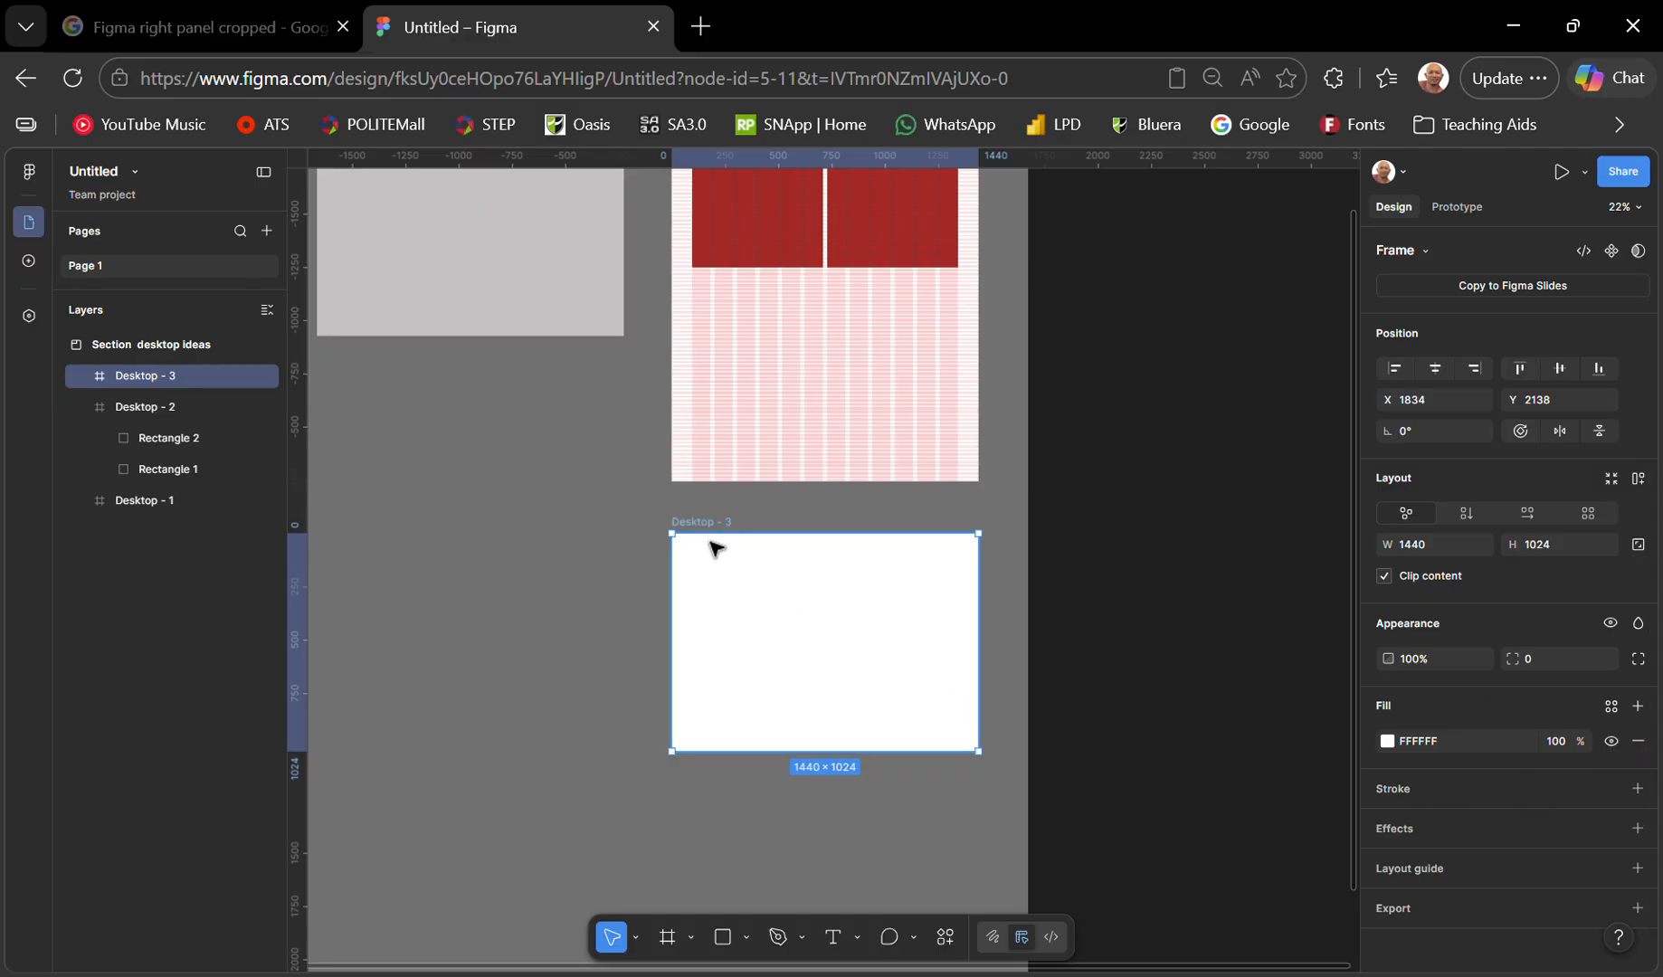
# - Apply the "Desktop guide" layout guide style to the Desktop - 3 frame and toggle the guides off and back on
pyautogui.press('ctrl')
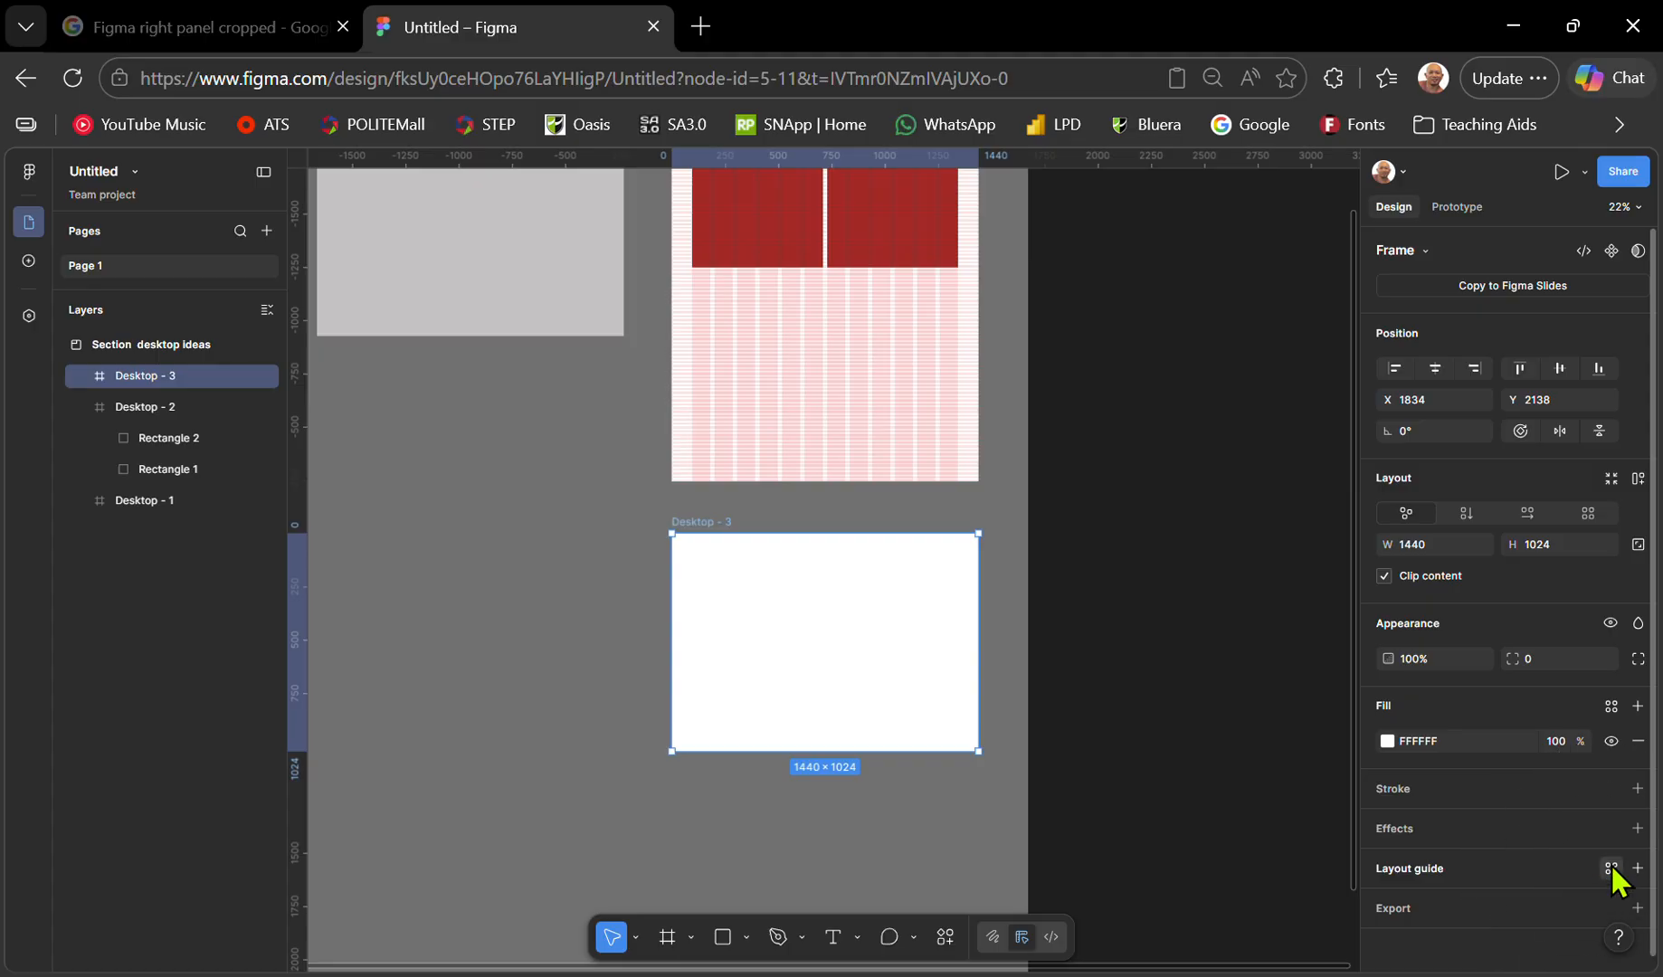
pyautogui.click(1611, 869)
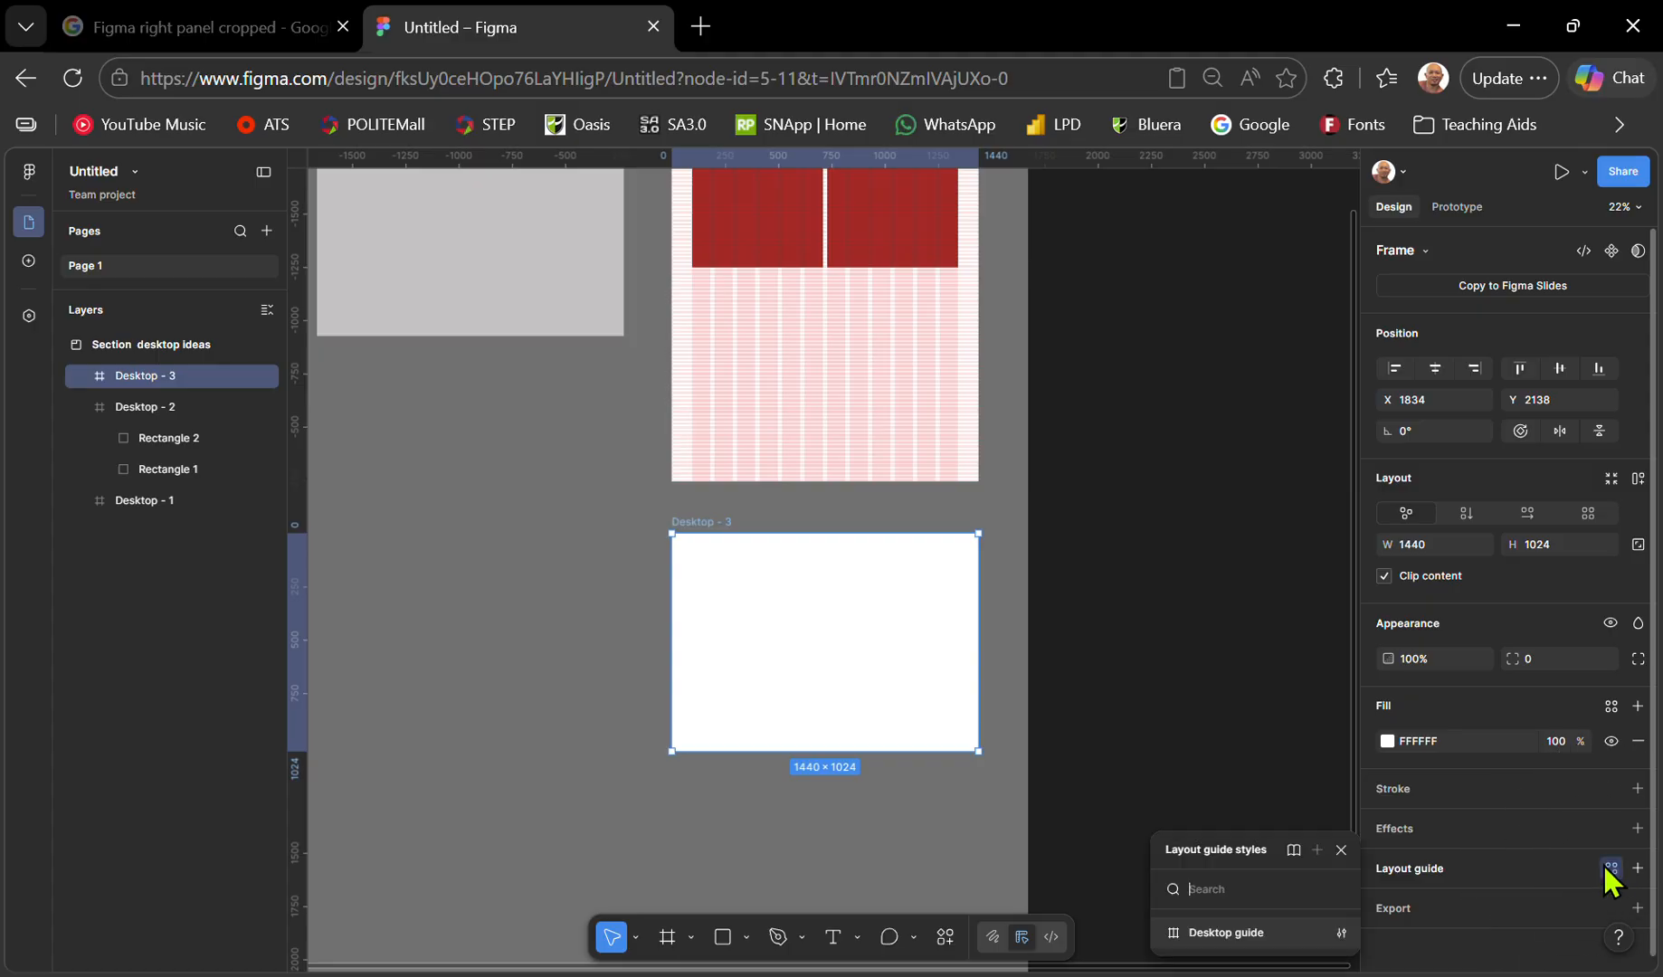
pyautogui.click(1230, 933)
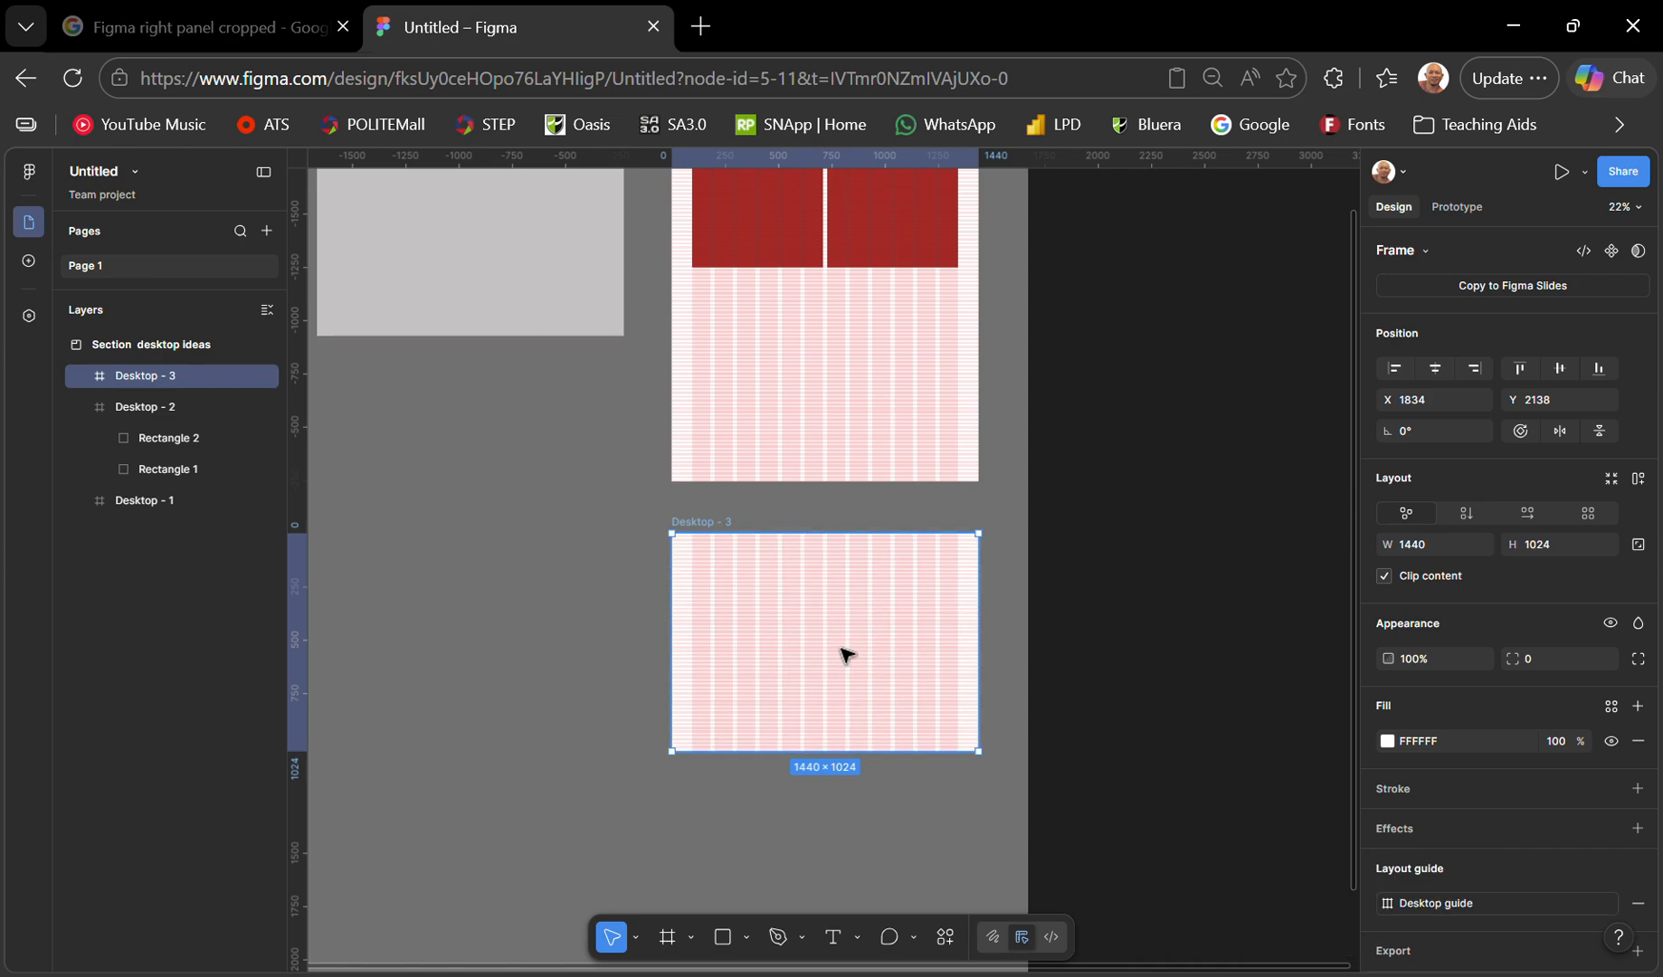
pyautogui.hotkey('ctrl', 'shift', '4')
pyautogui.hotkey('ctrl', 'shift', '4')
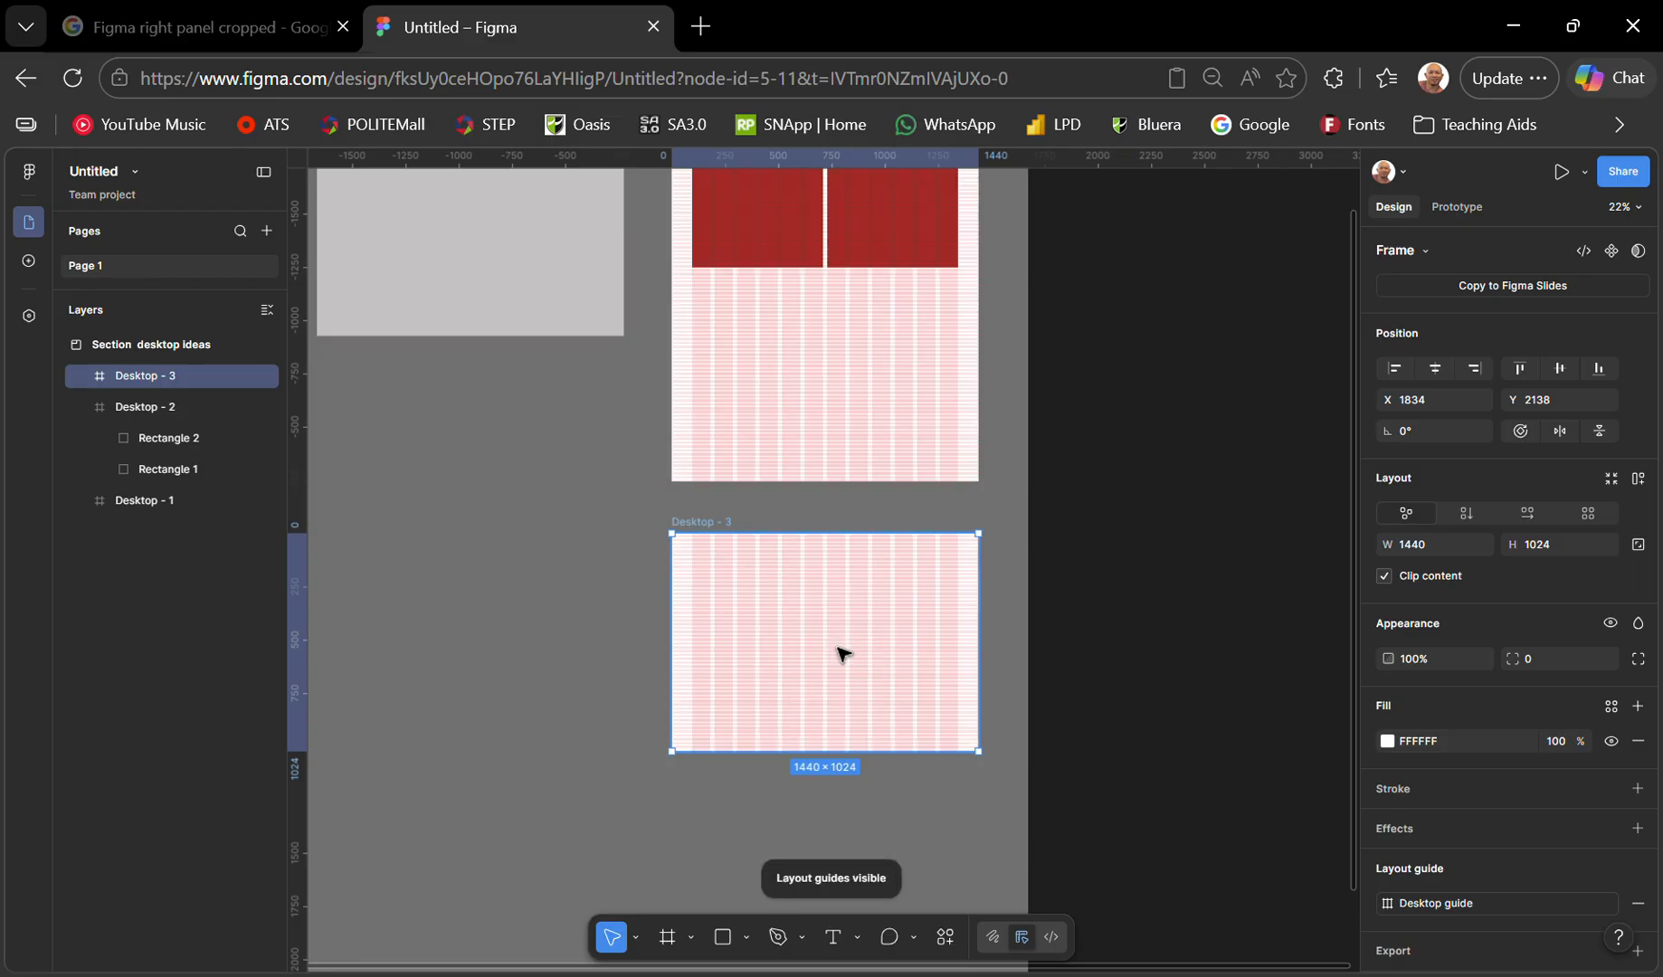